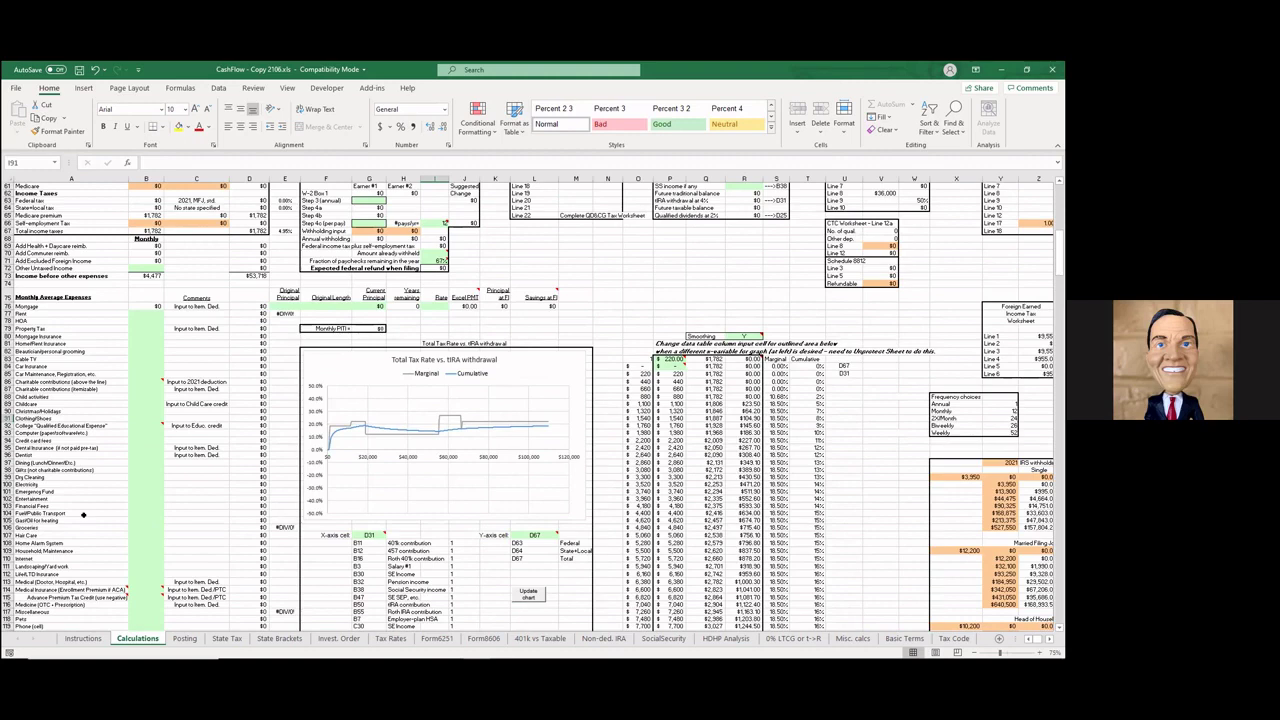
Review the filing status in cell G2 and the ages of both adults in row 9 of the Calculations sheet.
key("Page_Up")
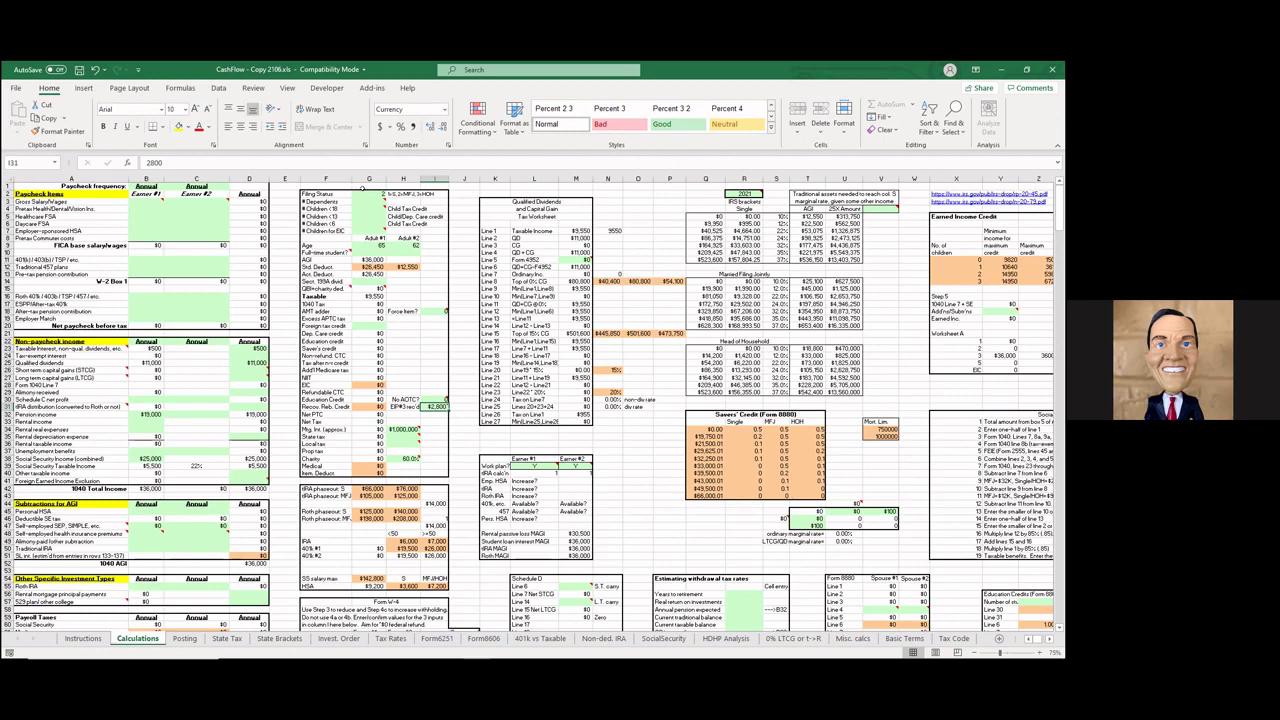
left_click(366, 192)
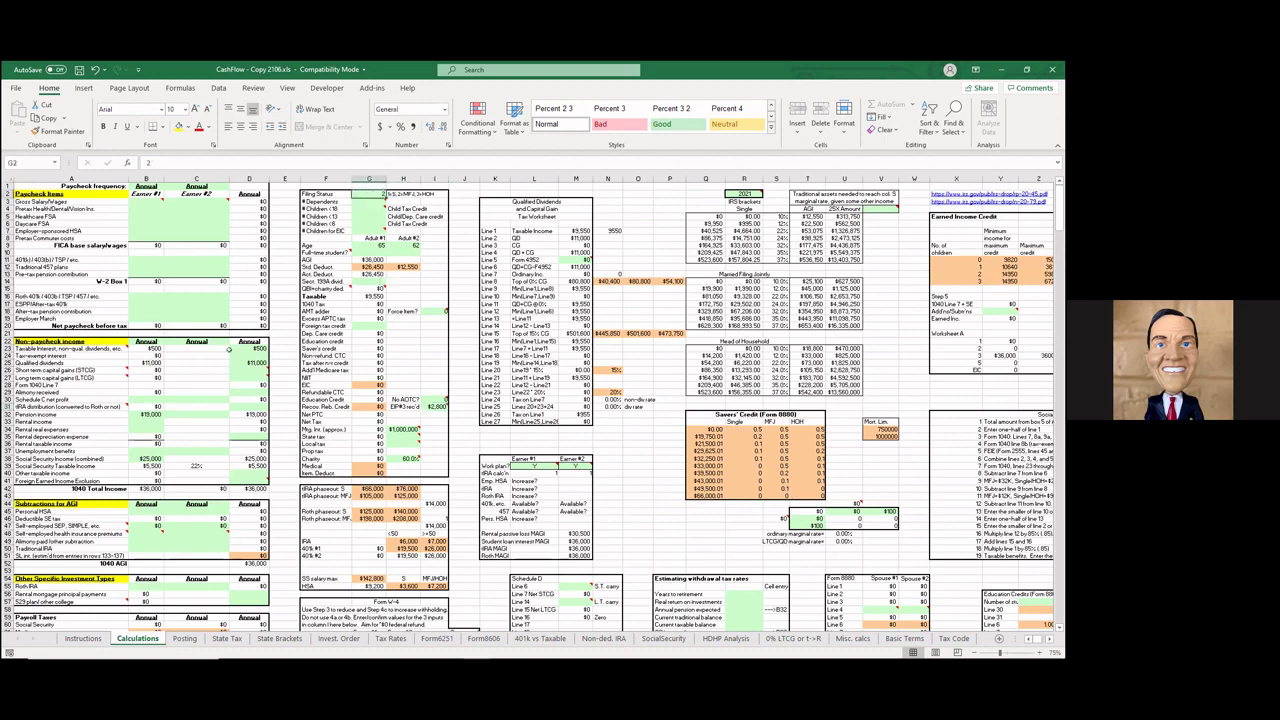
key("Down")
key("Down")
key("Down")
key("Down")
key("Down")
key("Down")
key("Down")
key("Right")
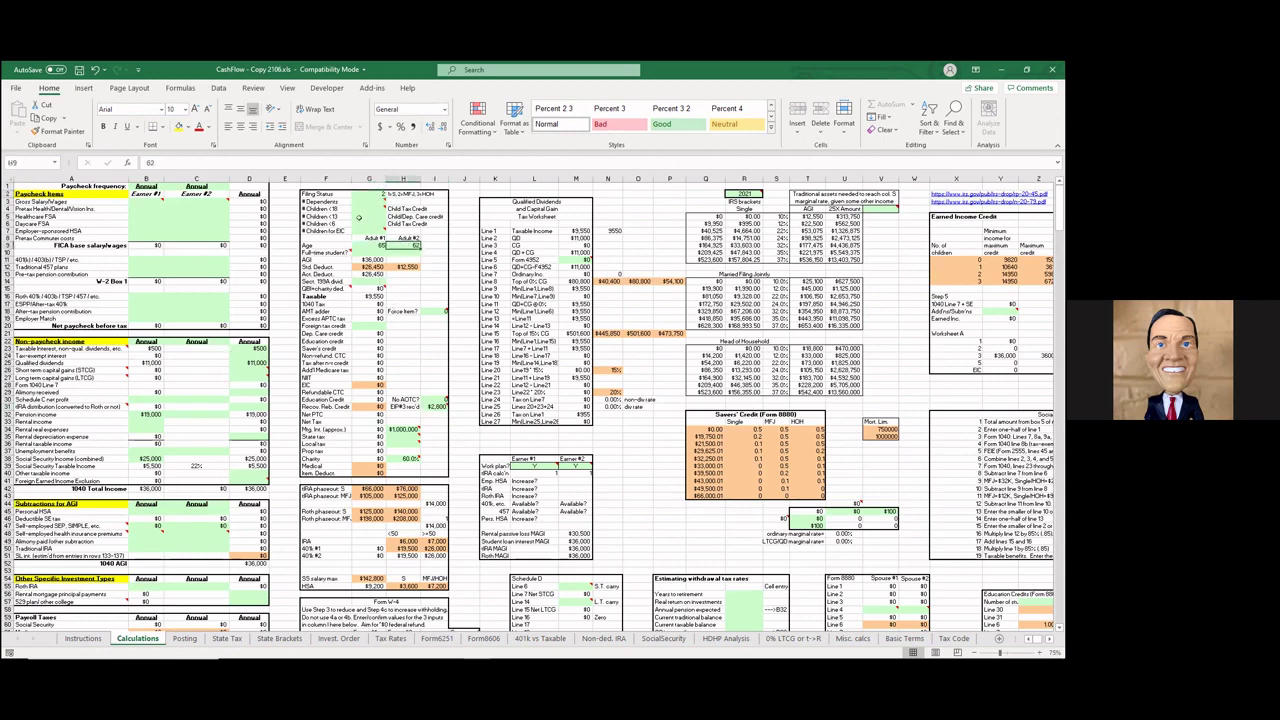
Review the annual taxable interest, qualified dividends, pension and Social Security entries in the Non-paycheck income section.
left_click(250, 348)
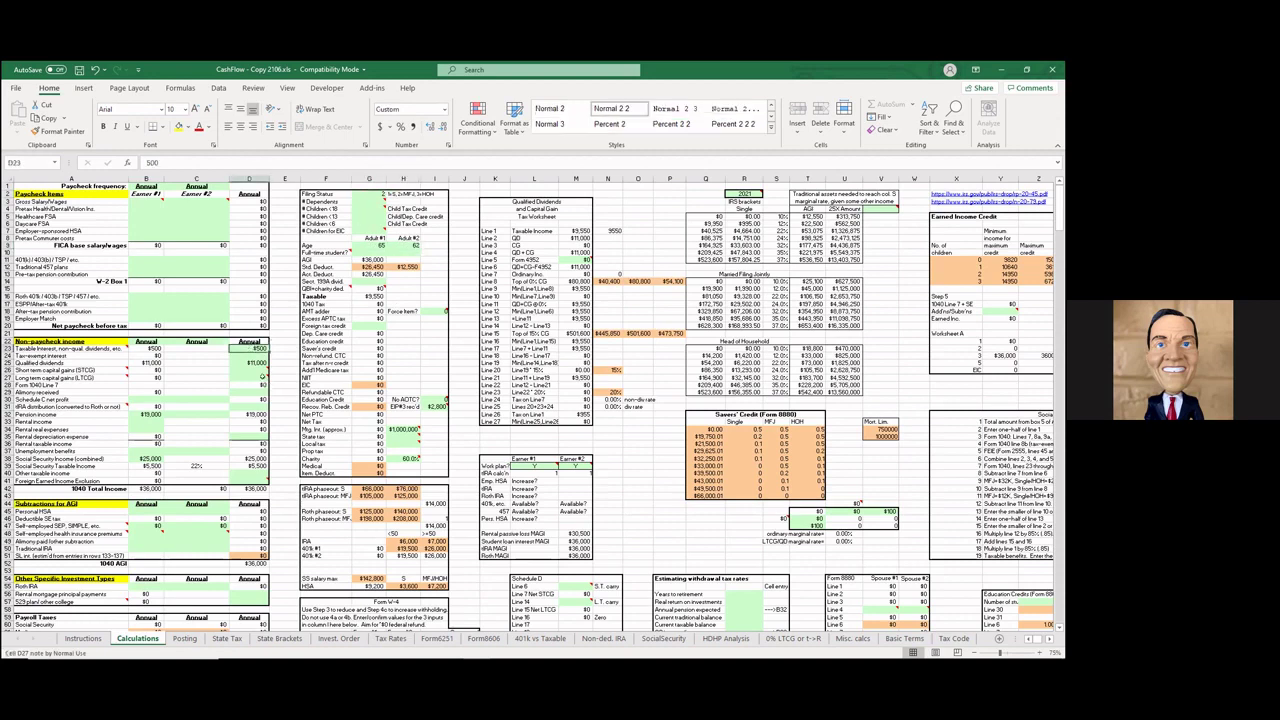
mouse_move(254, 363)
left_click(244, 361)
scroll(200, 331, "down", 5)
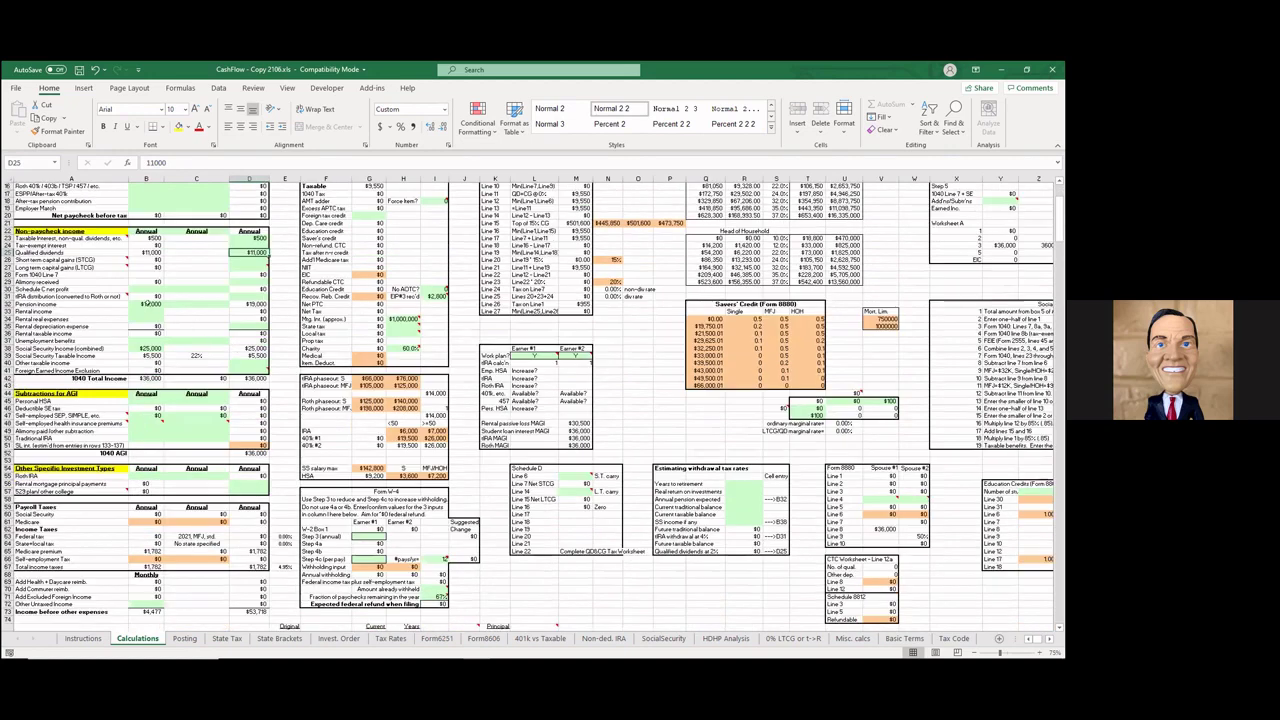
left_click(147, 303)
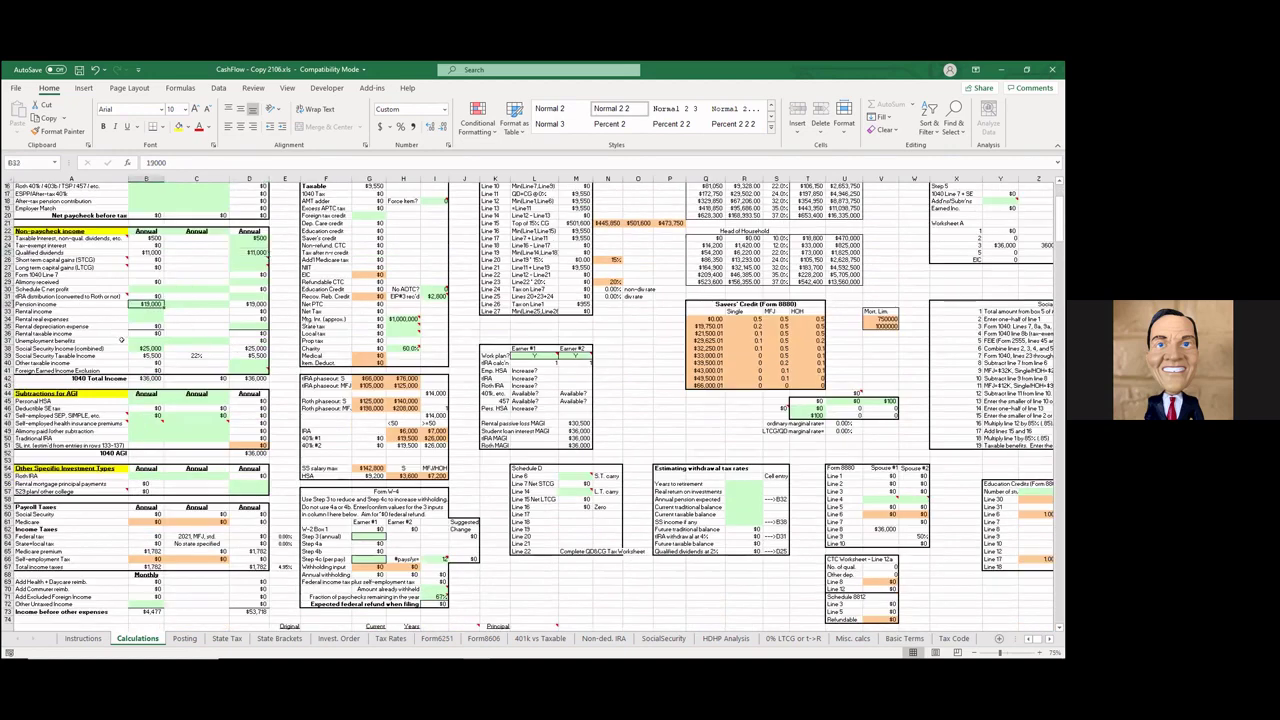
left_click(130, 347)
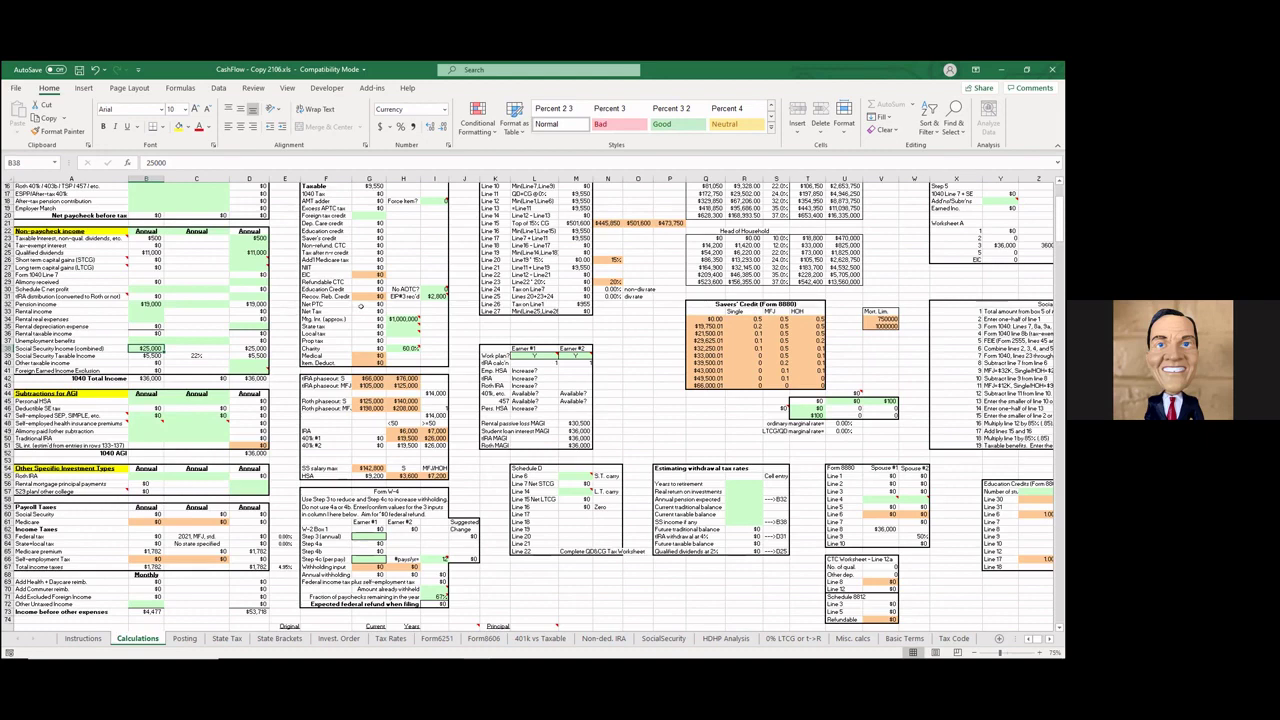
Reset the minimum bound of the vertical axis on the Total Tax Rate vs. tIRA withdrawal chart to automatic.
scroll(361, 305, "down", 2)
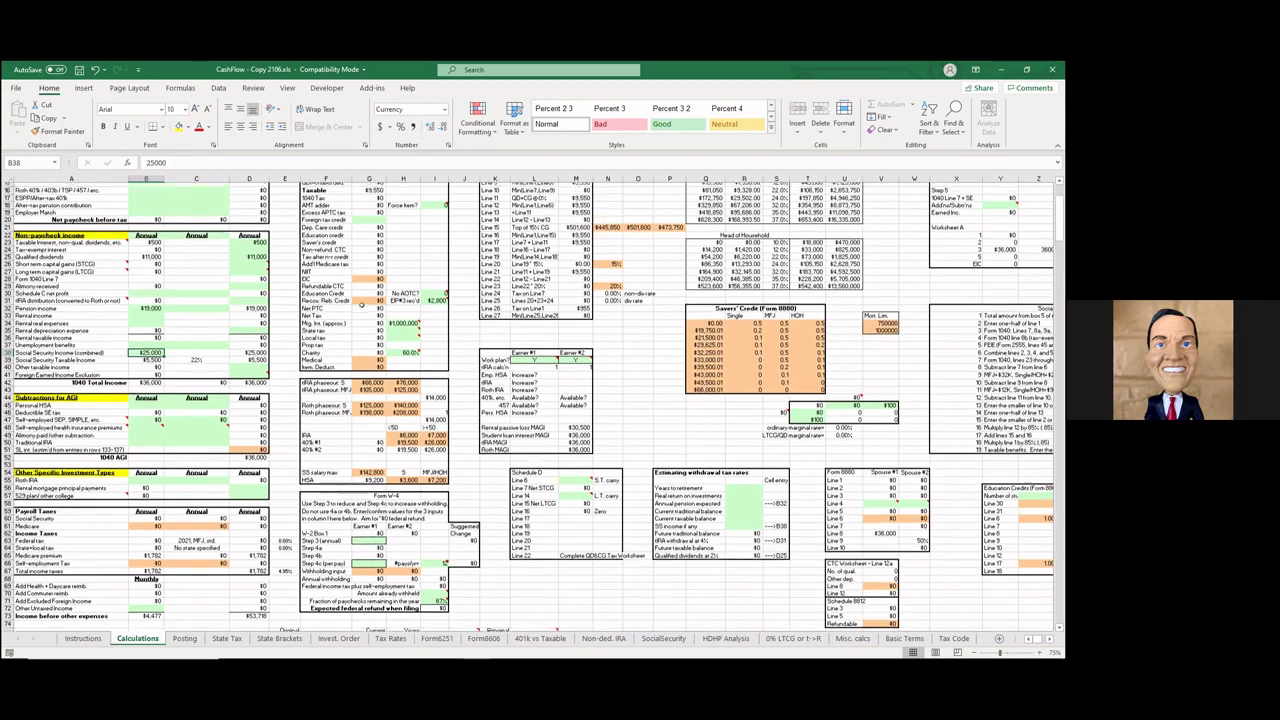
scroll(361, 305, "down", 12)
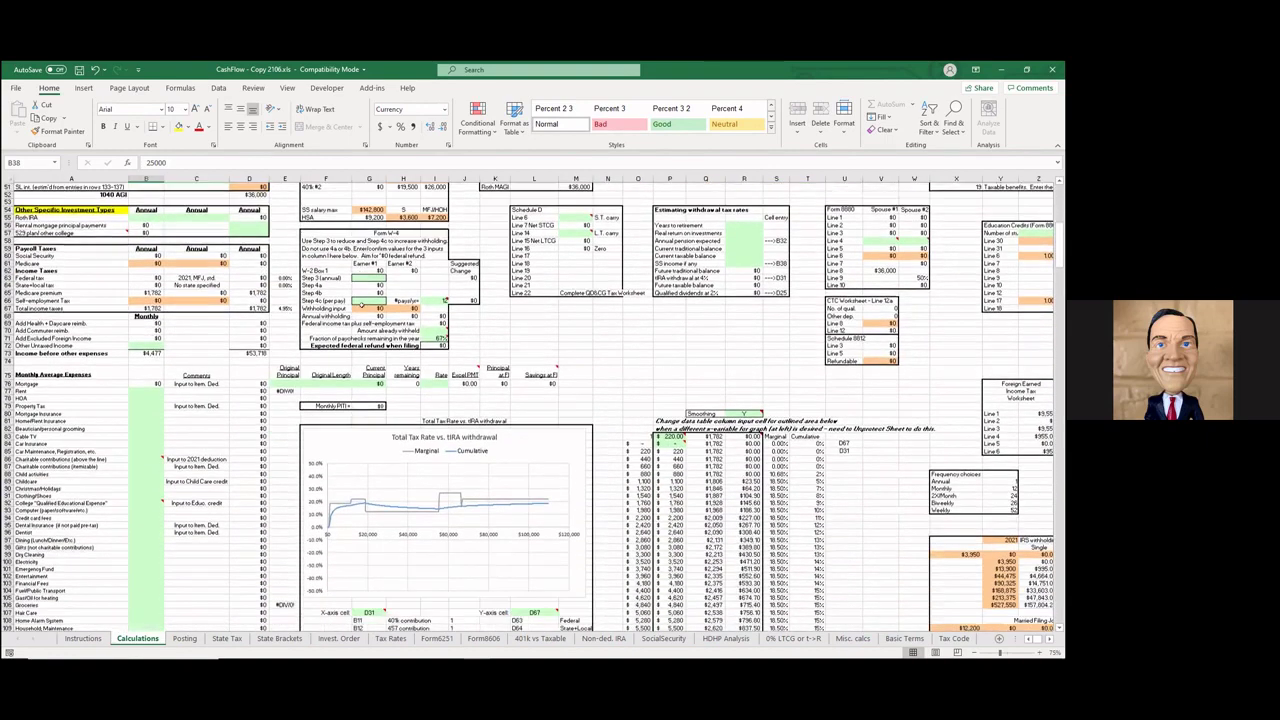
scroll(360, 304, "down", 7)
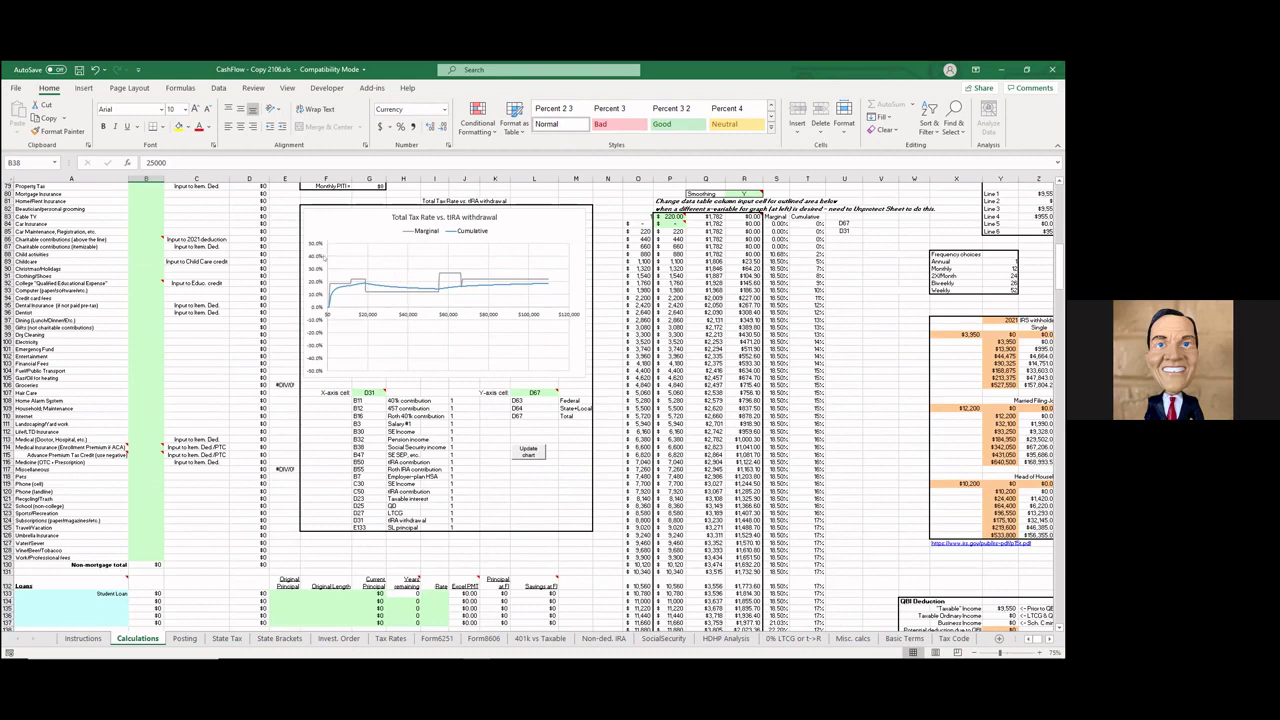
left_click(324, 257)
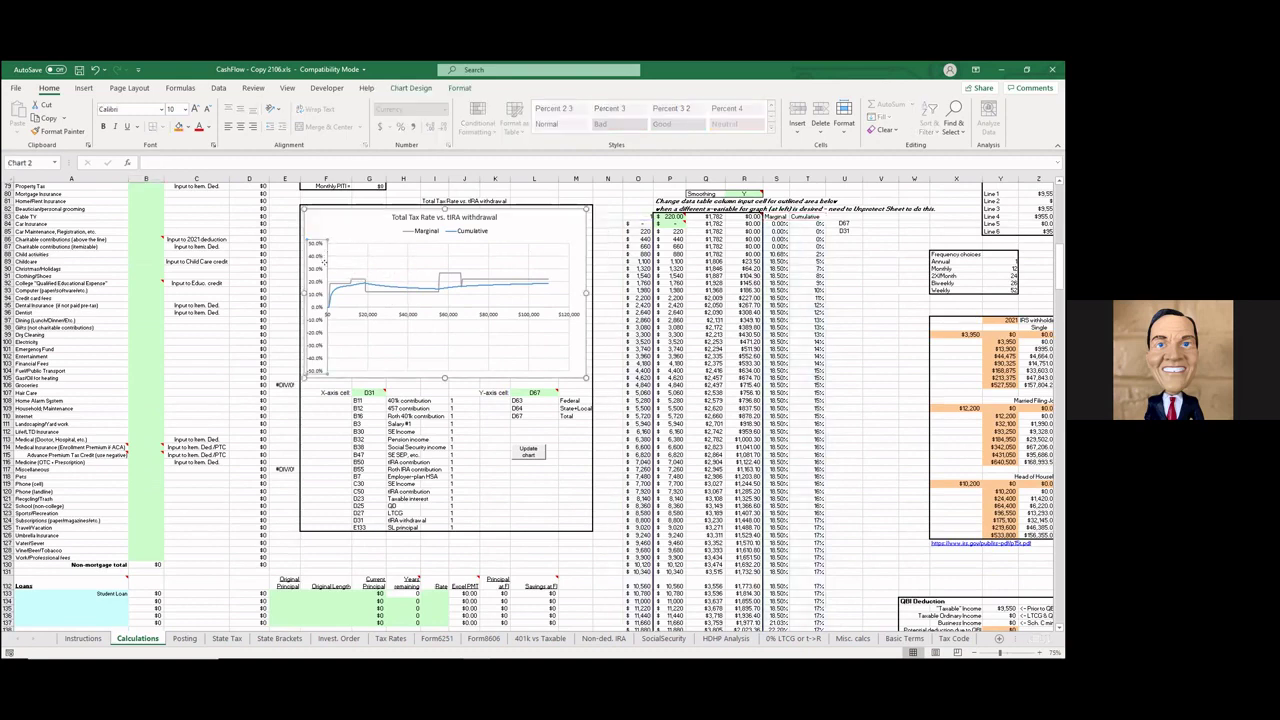
double_click(324, 260)
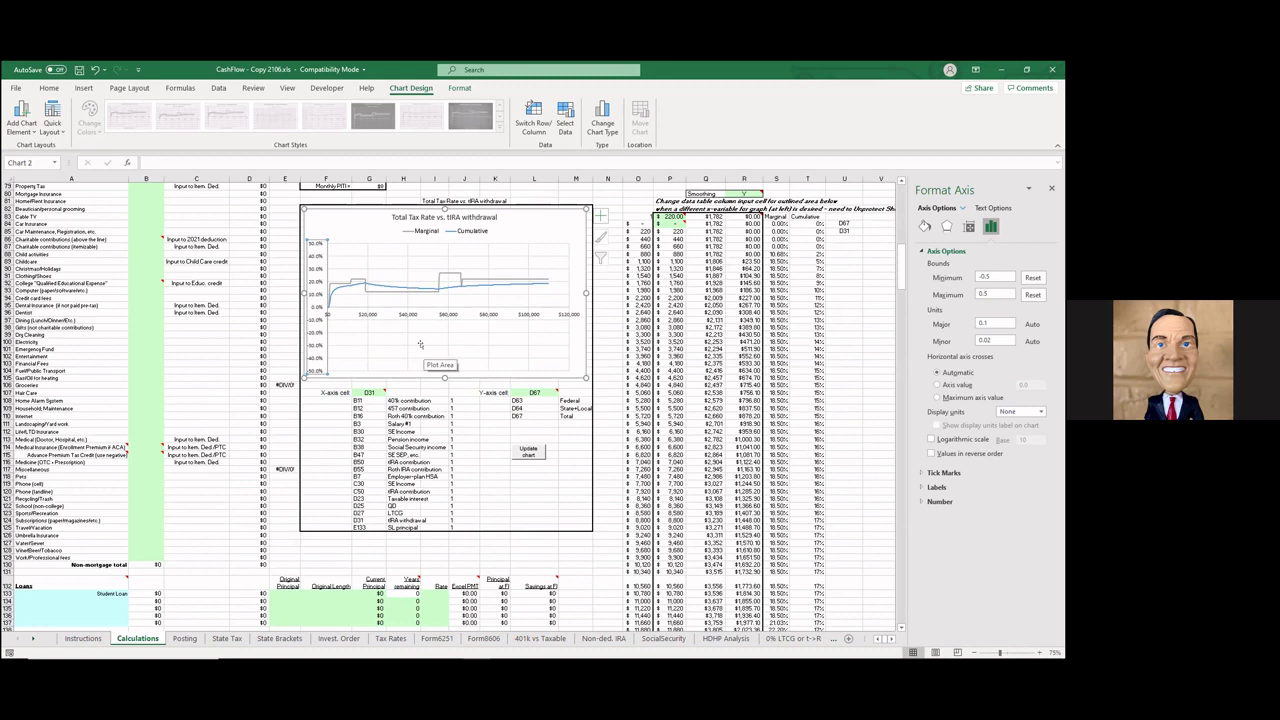
left_click(1032, 277)
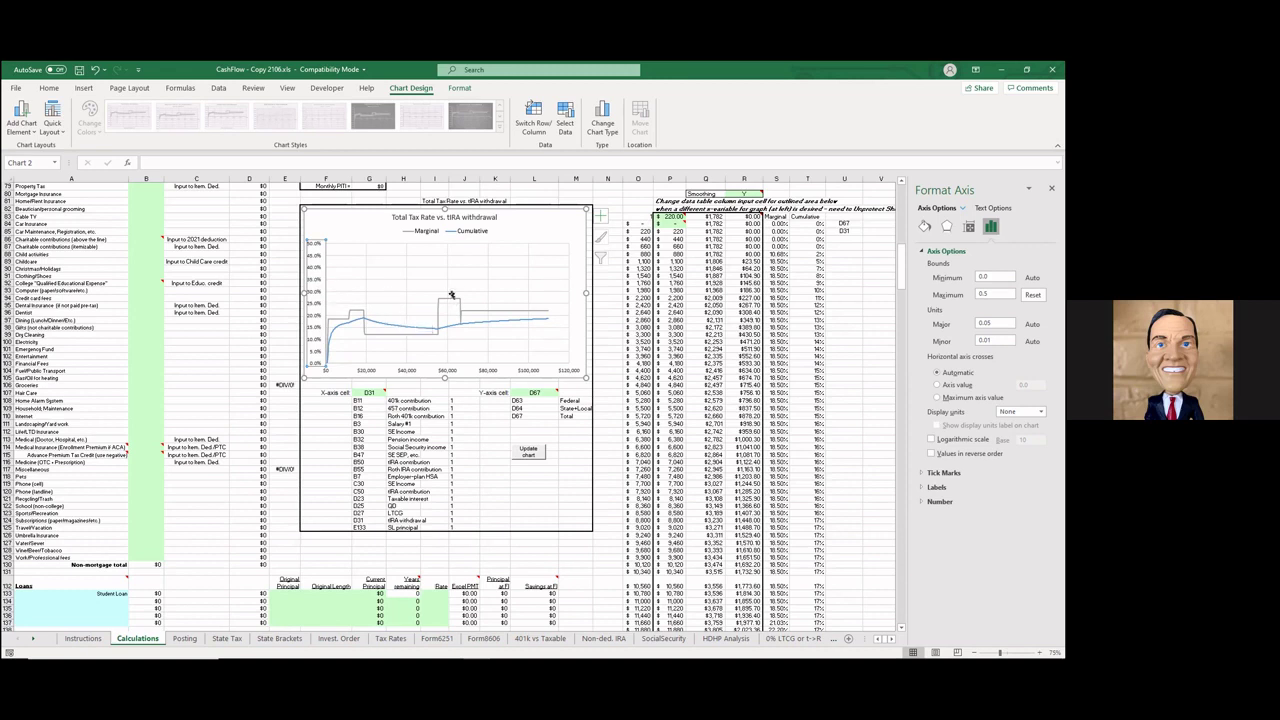
Examine the Marginal and Cumulative curves in the tax rate chart across the range of tIRA withdrawals.
left_click(327, 370)
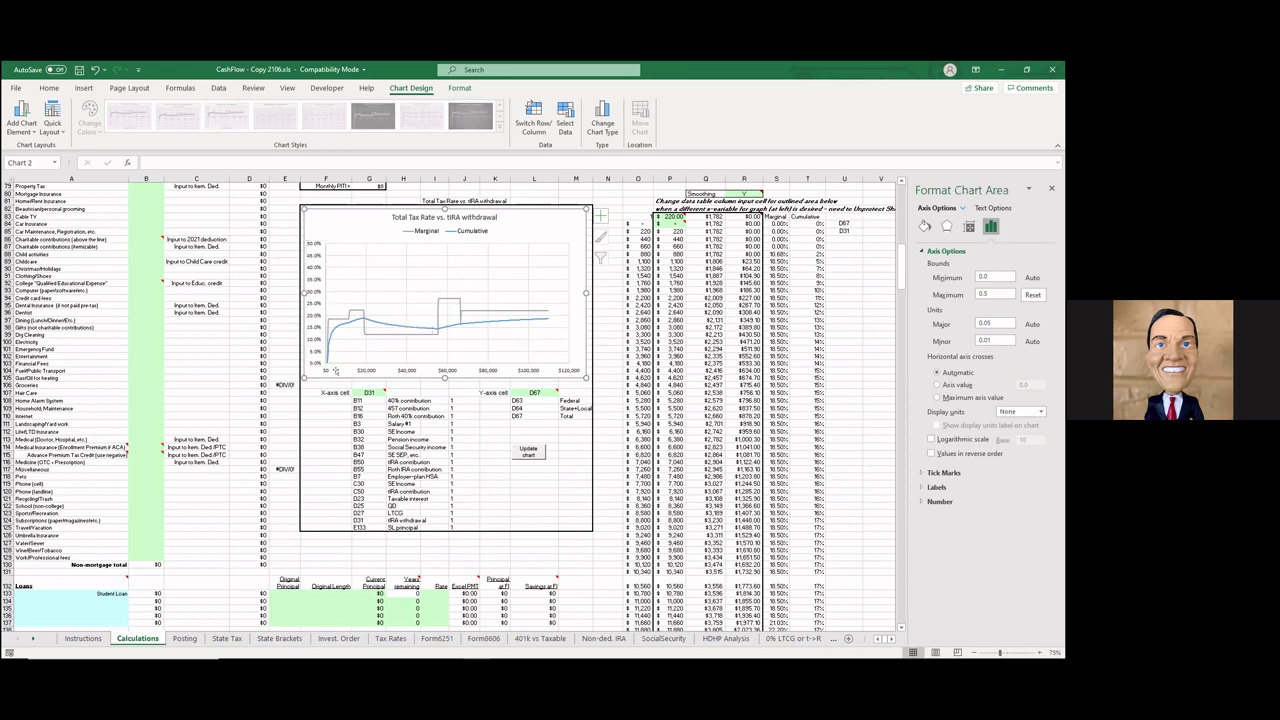
mouse_move(327, 370)
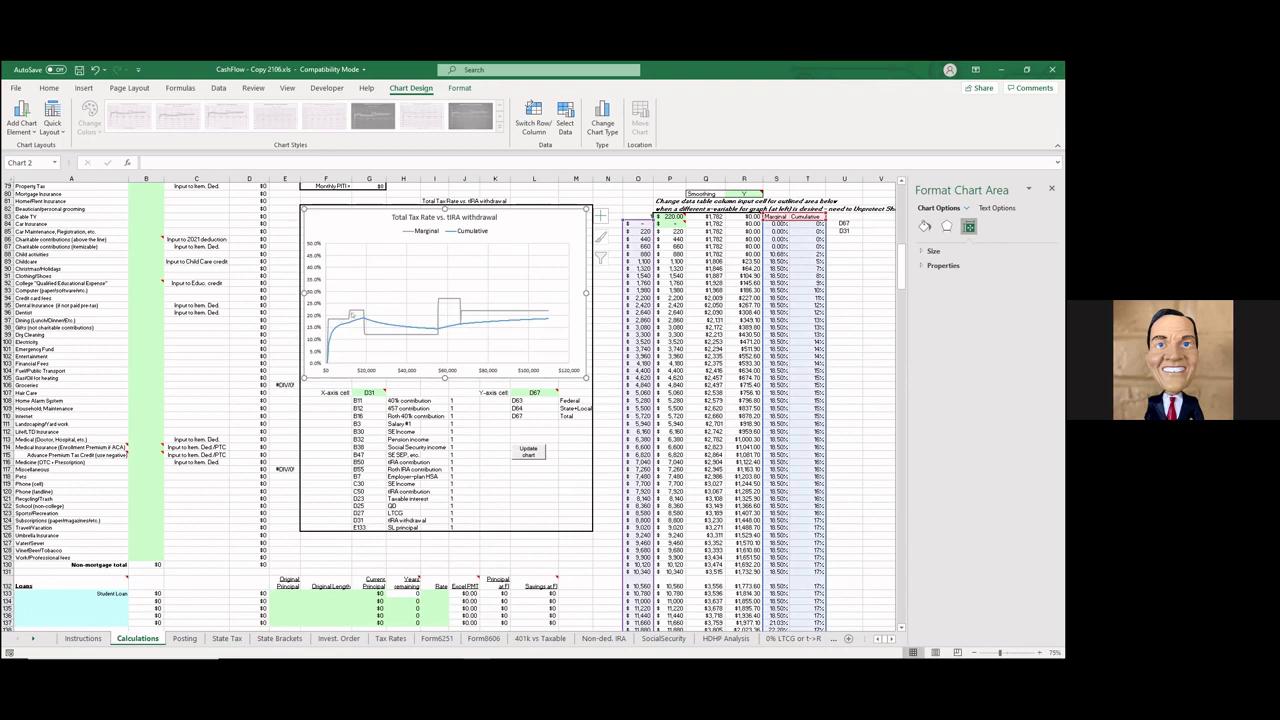
mouse_move(356, 314)
mouse_move(440, 302)
left_click(506, 313)
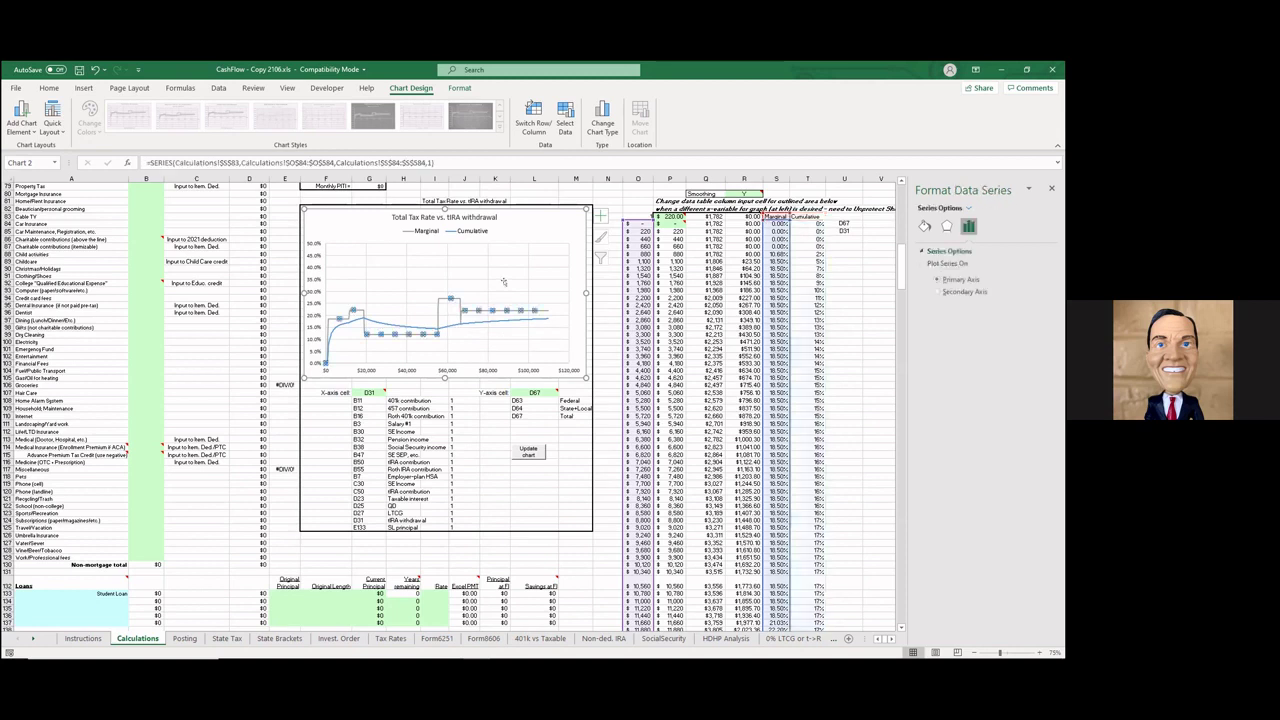
left_click(503, 282)
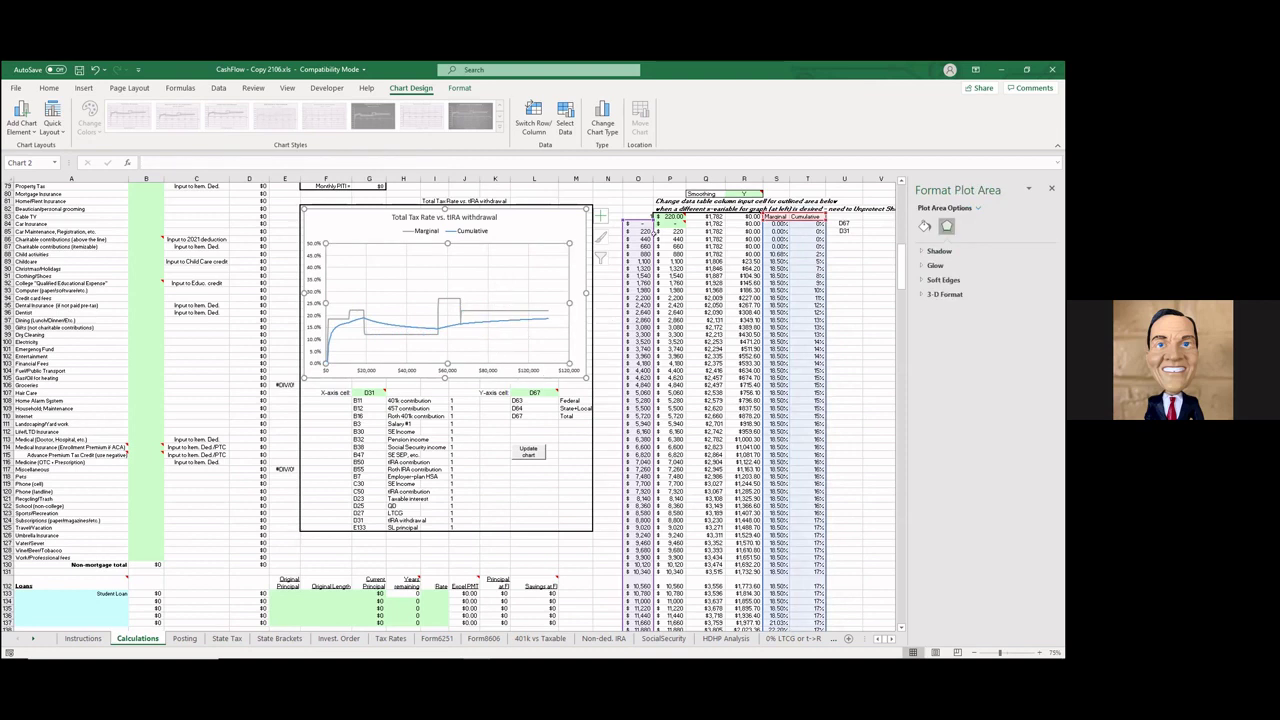
Set the chart data table increment in cell P83 to 1000.
left_click(670, 216)
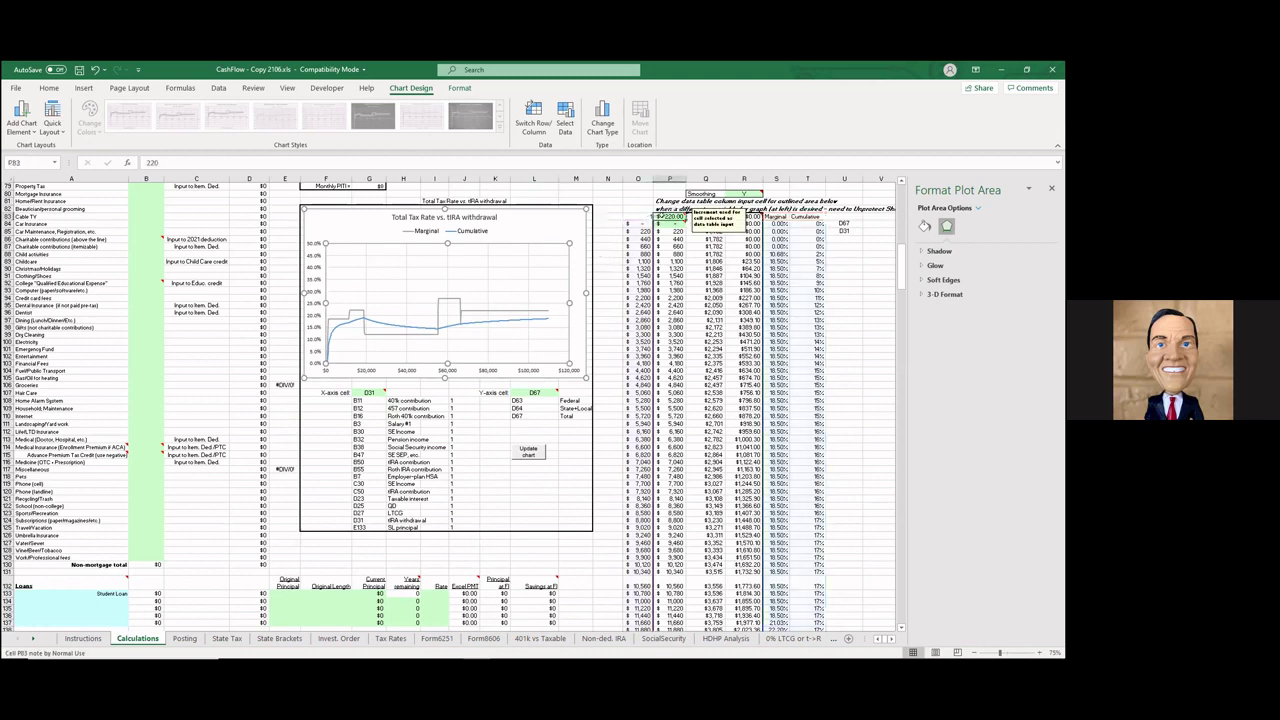
type("1000")
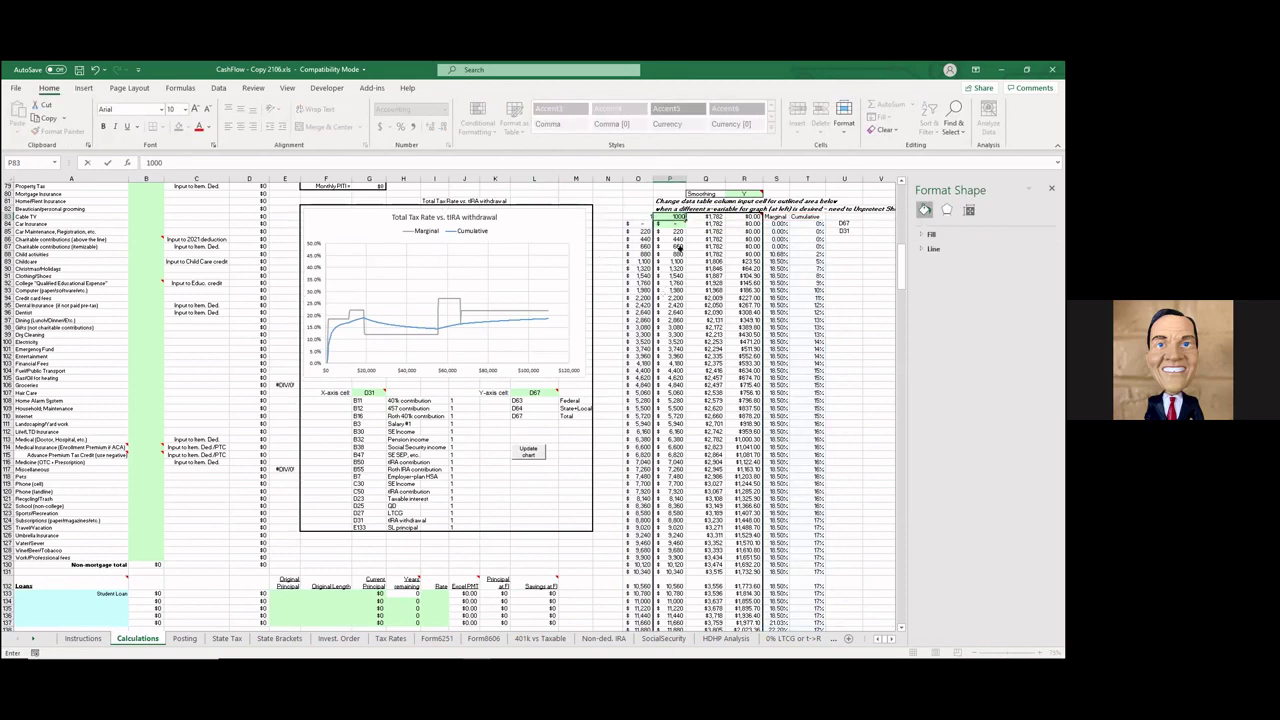
key("Return")
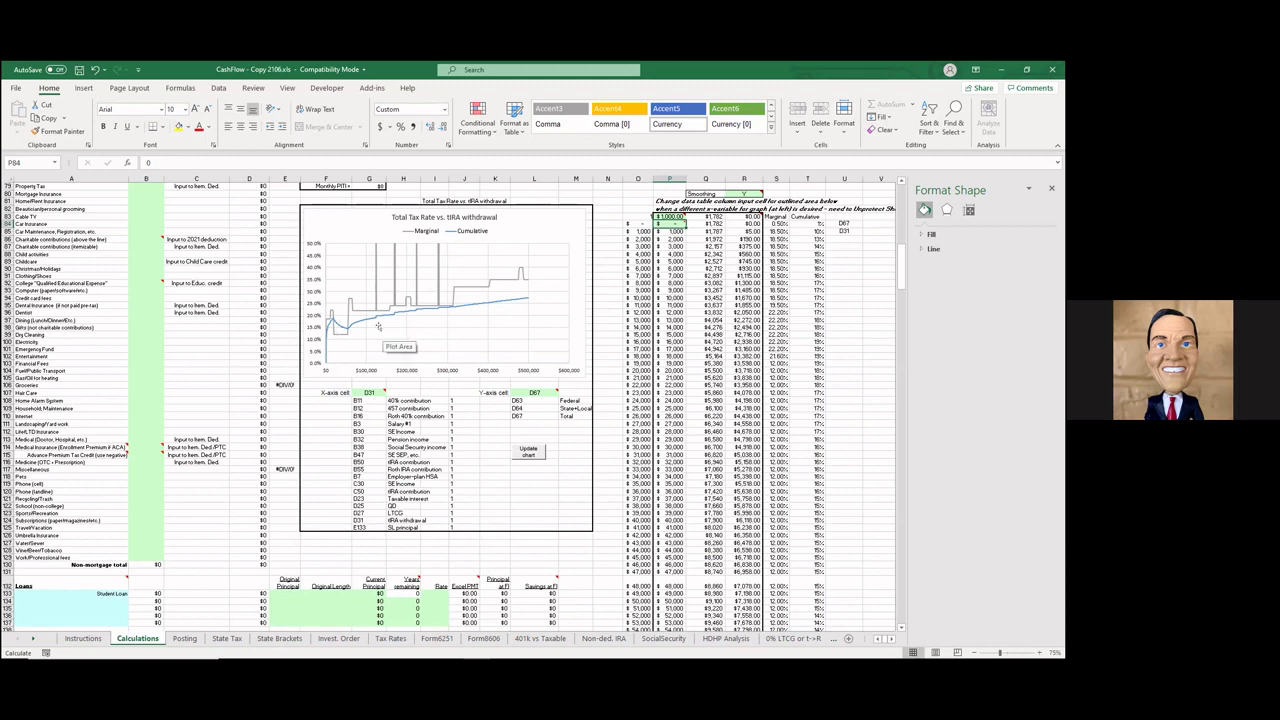
Clear the EIP#3 received amount in cell I31.
mouse_move(370, 315)
key("ctrl+Home")
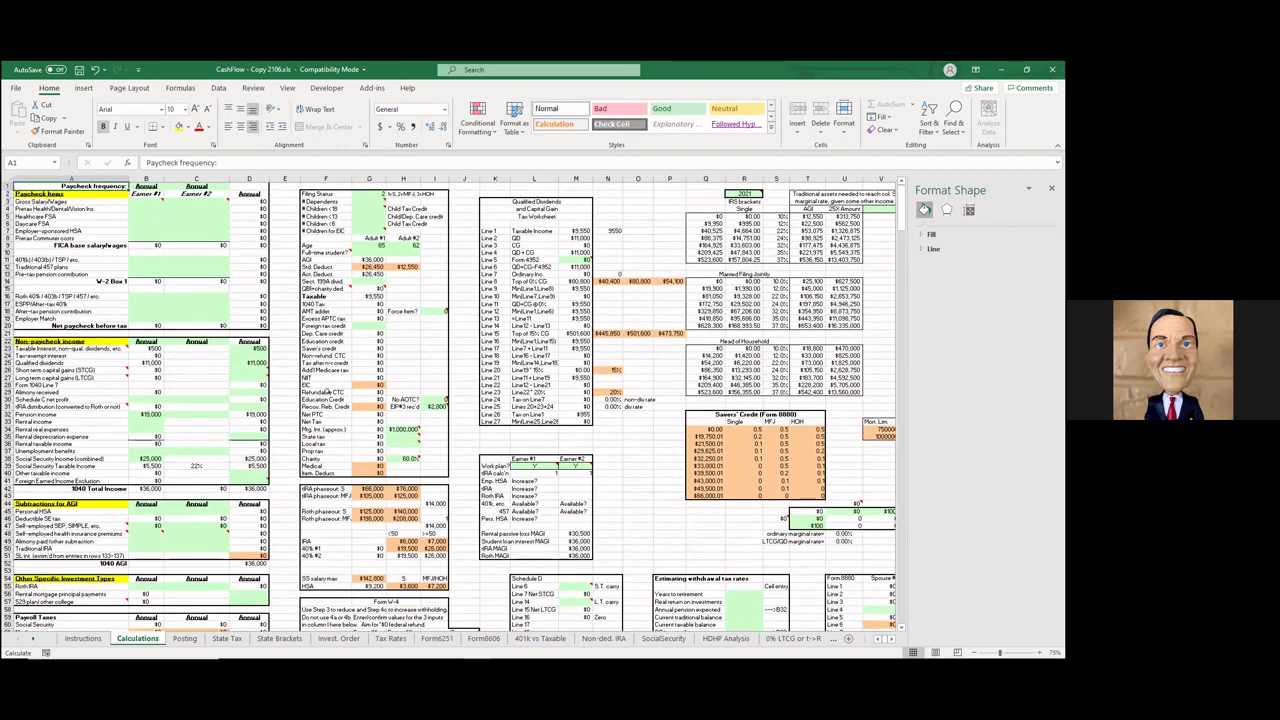
mouse_move(428, 403)
left_click(430, 406)
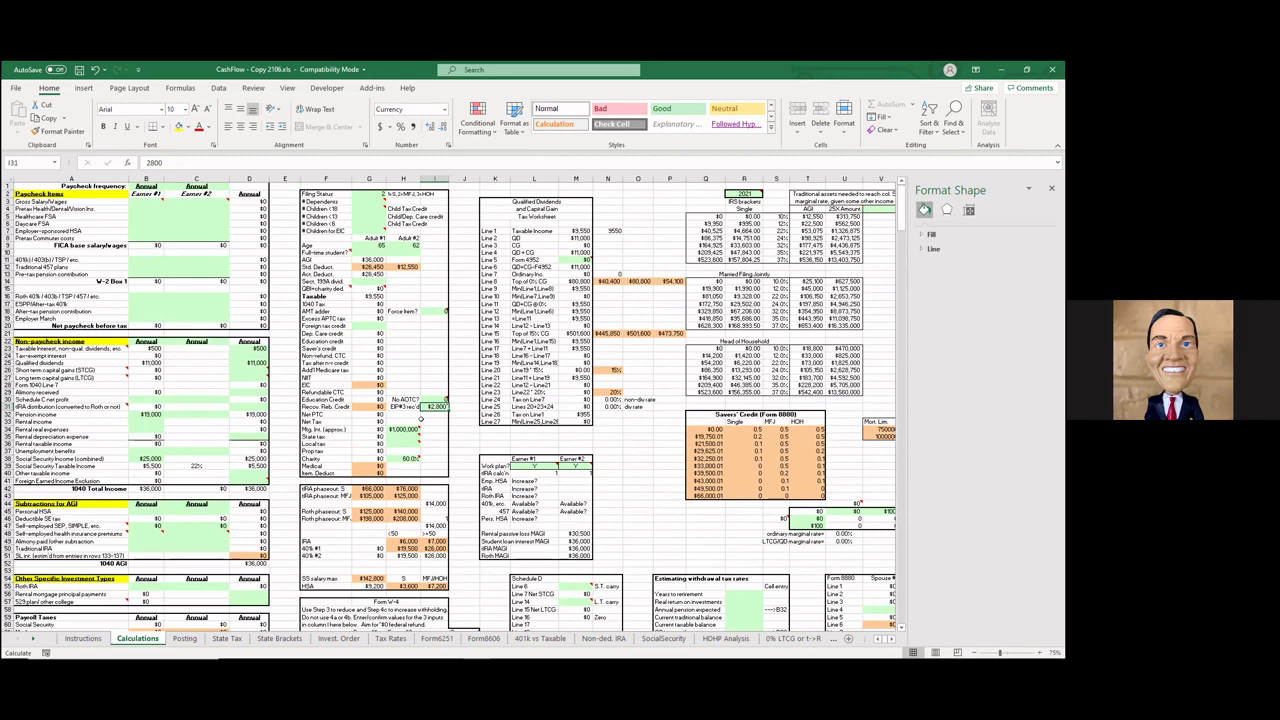
mouse_move(393, 441)
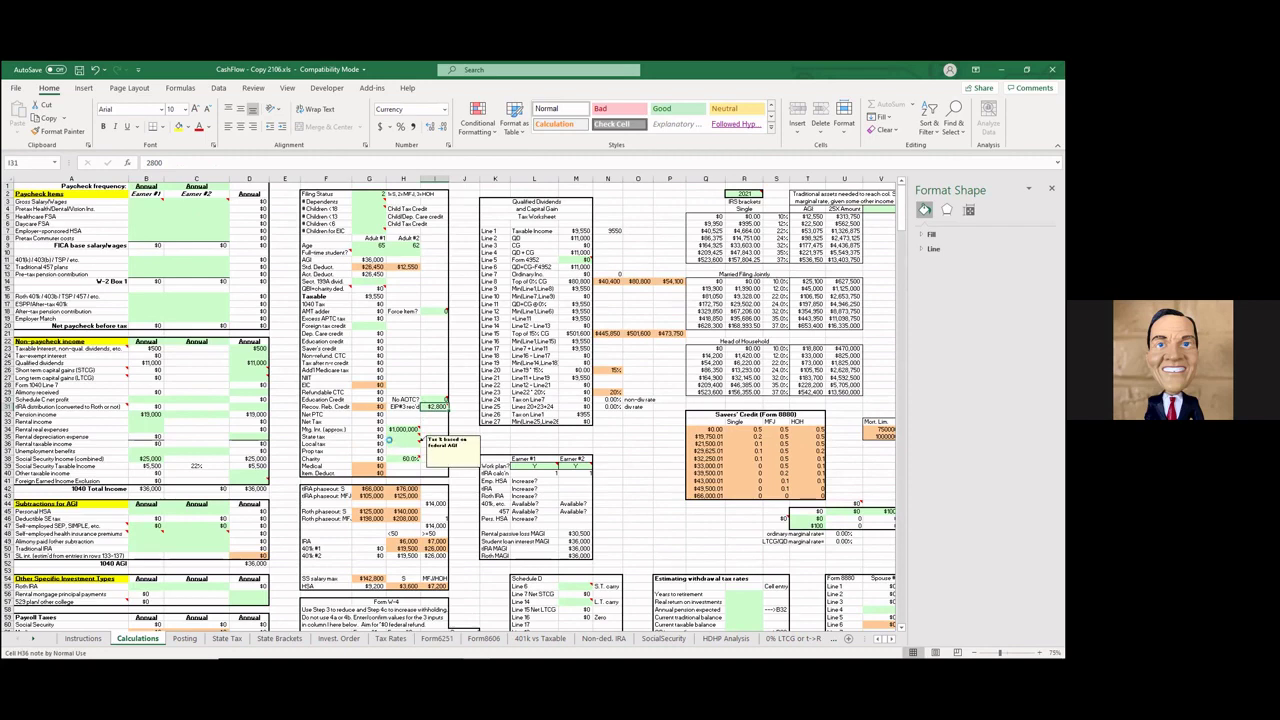
key("Delete")
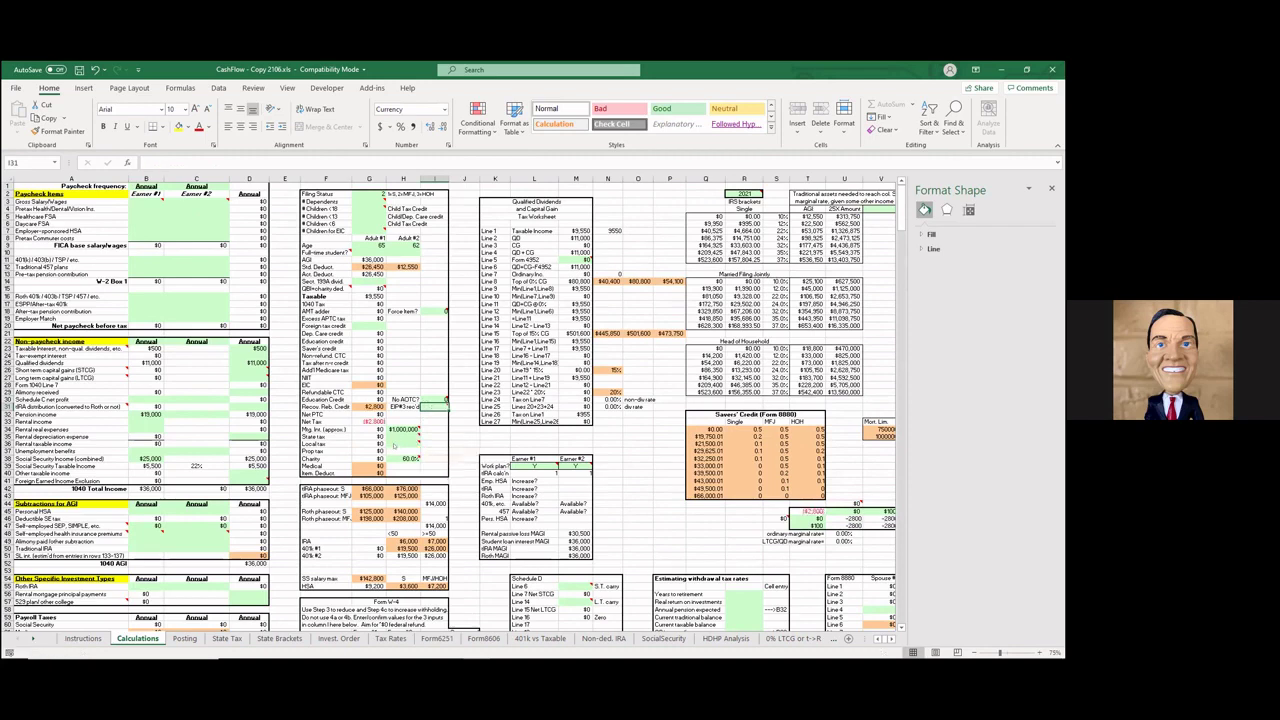
Set the chart data table increment in cell P83 to 220 and inspect the updated tax rate chart.
scroll(393, 441, "down", 20)
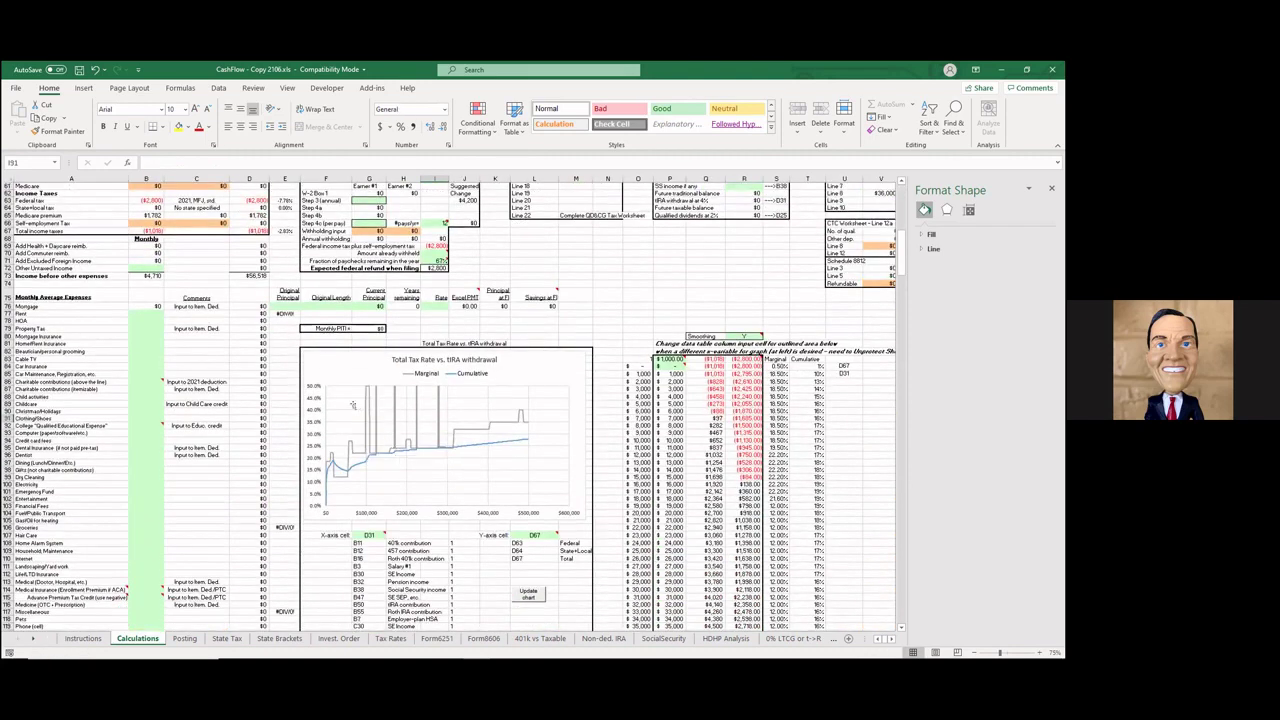
left_click(672, 358)
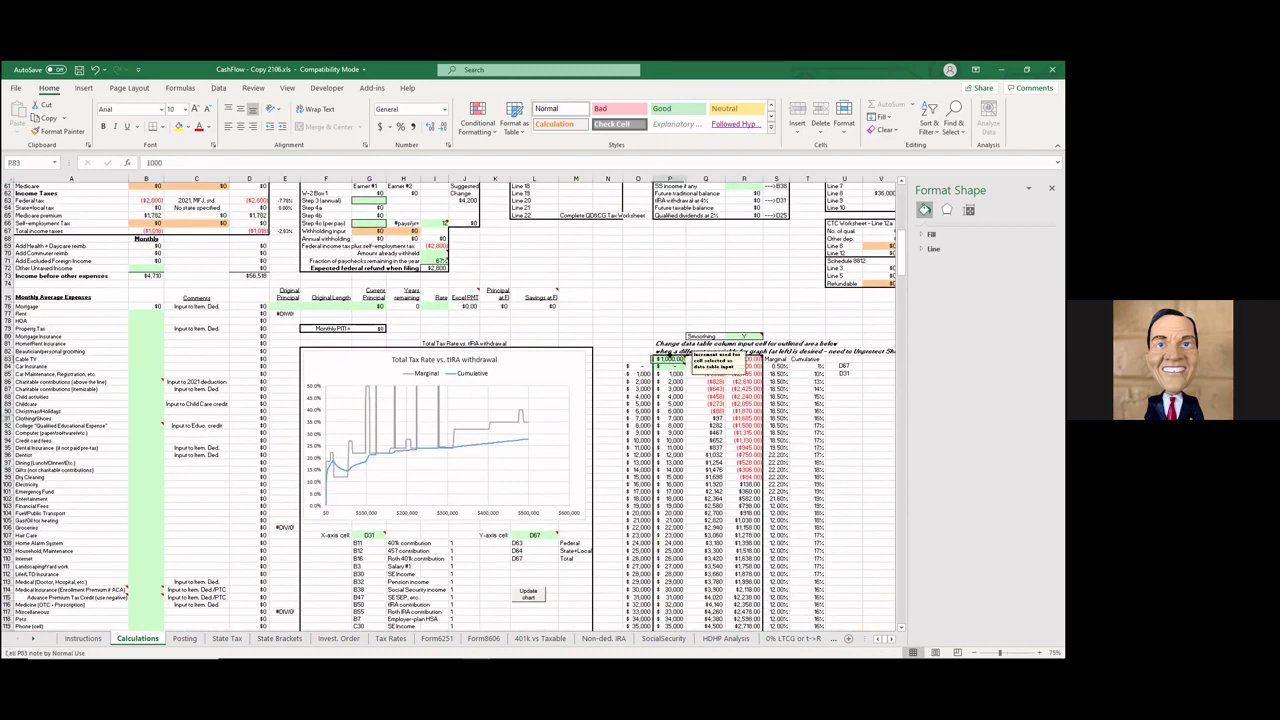
type("220")
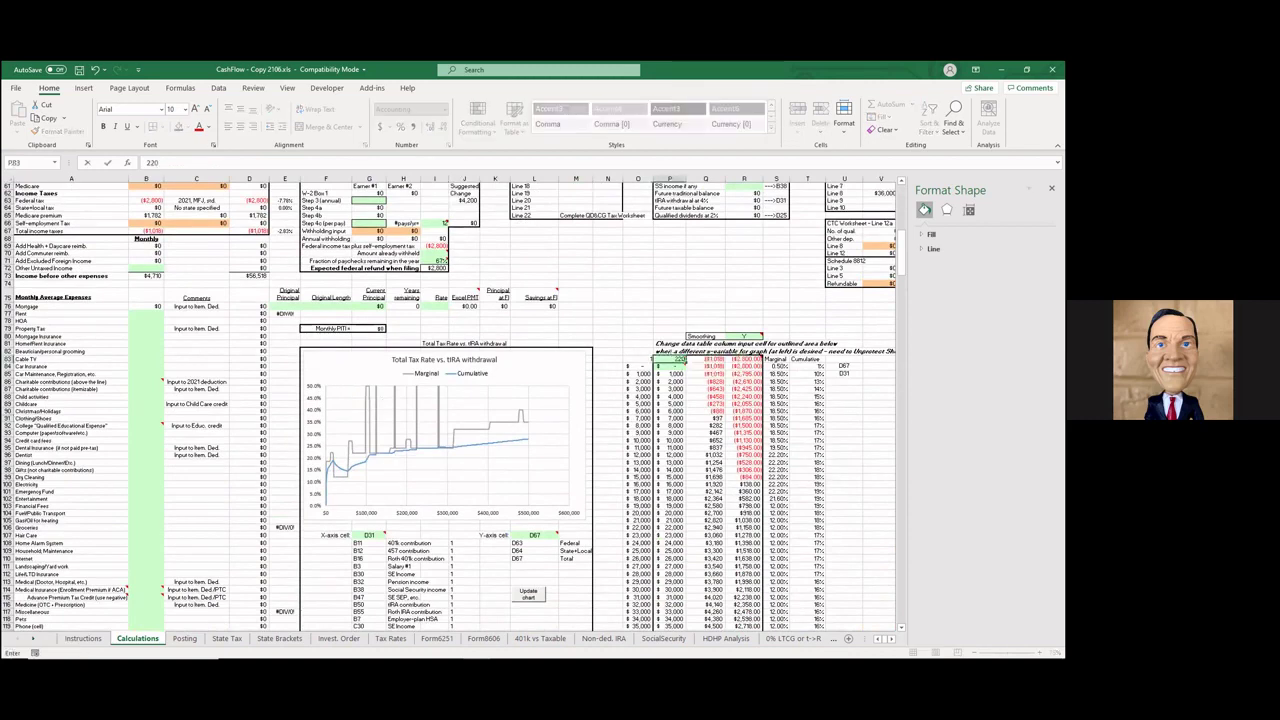
key("Return")
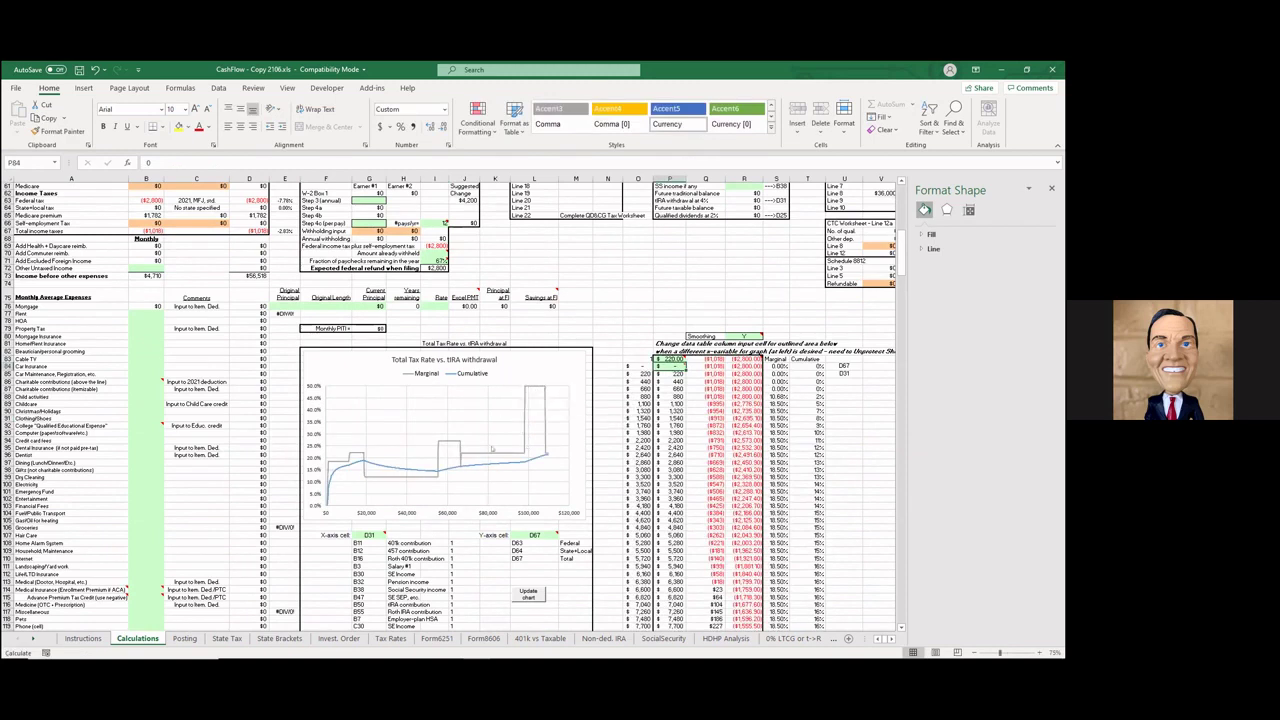
mouse_move(520, 455)
mouse_move(522, 411)
scroll(396, 397, "down", 4)
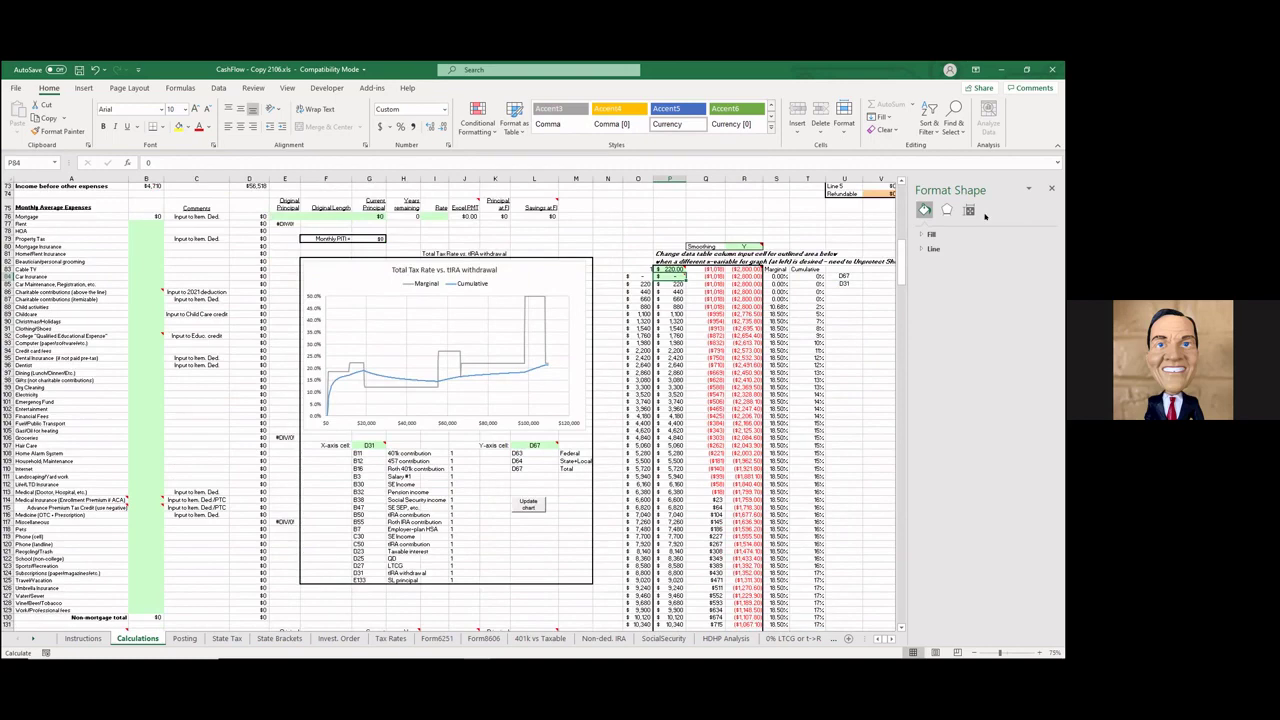
Review the paycheck, non-paycheck income and filing status input areas of the Calculations sheet, and open the Instructions sheet.
key("ctrl+Home")
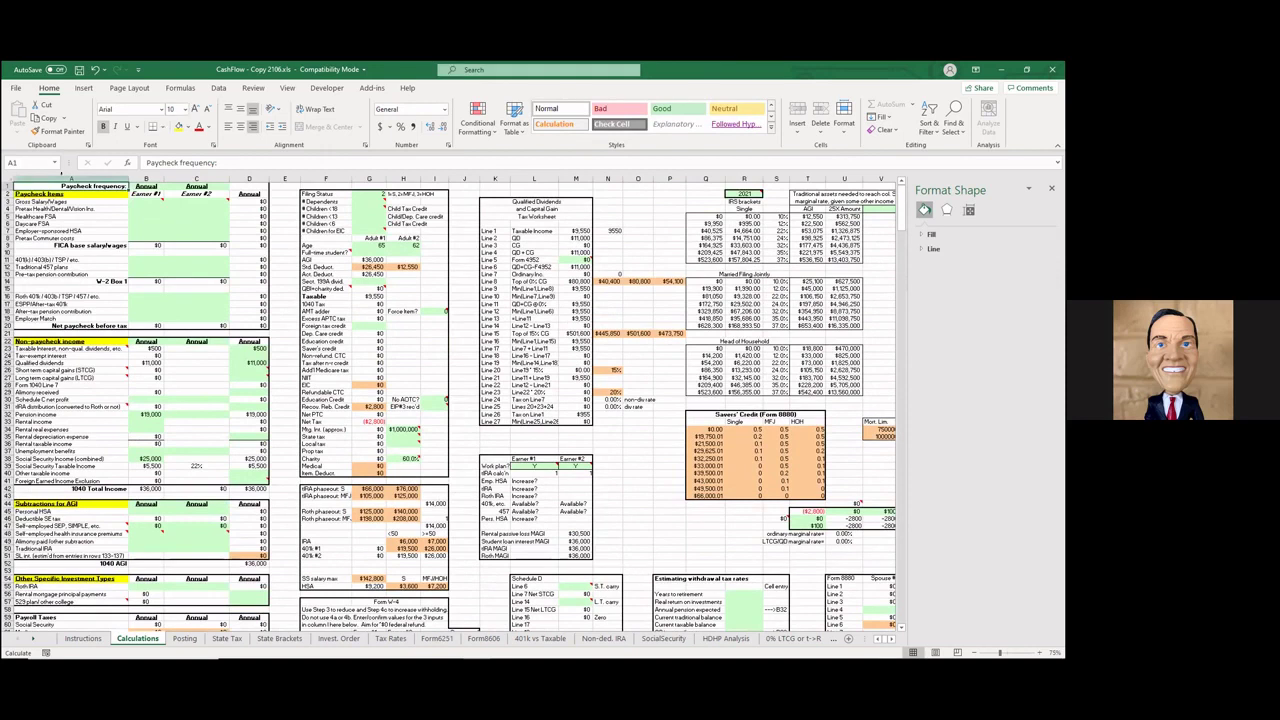
mouse_move(140, 200)
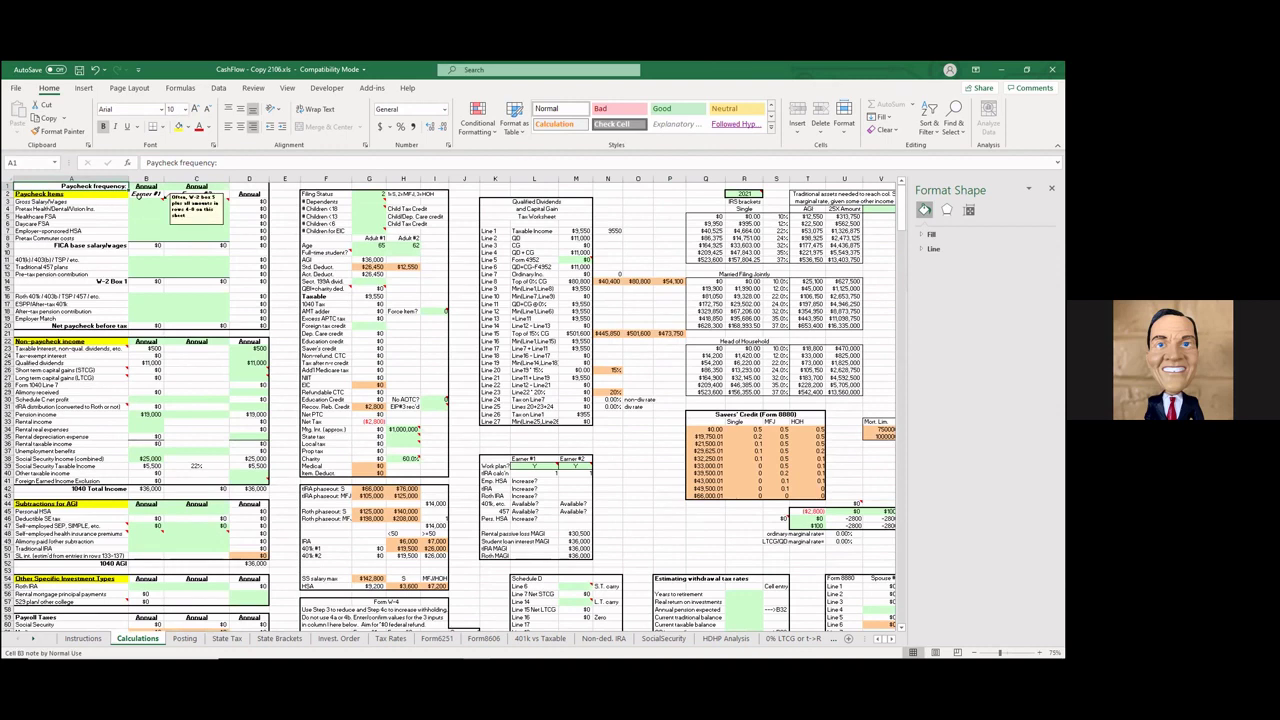
mouse_move(111, 348)
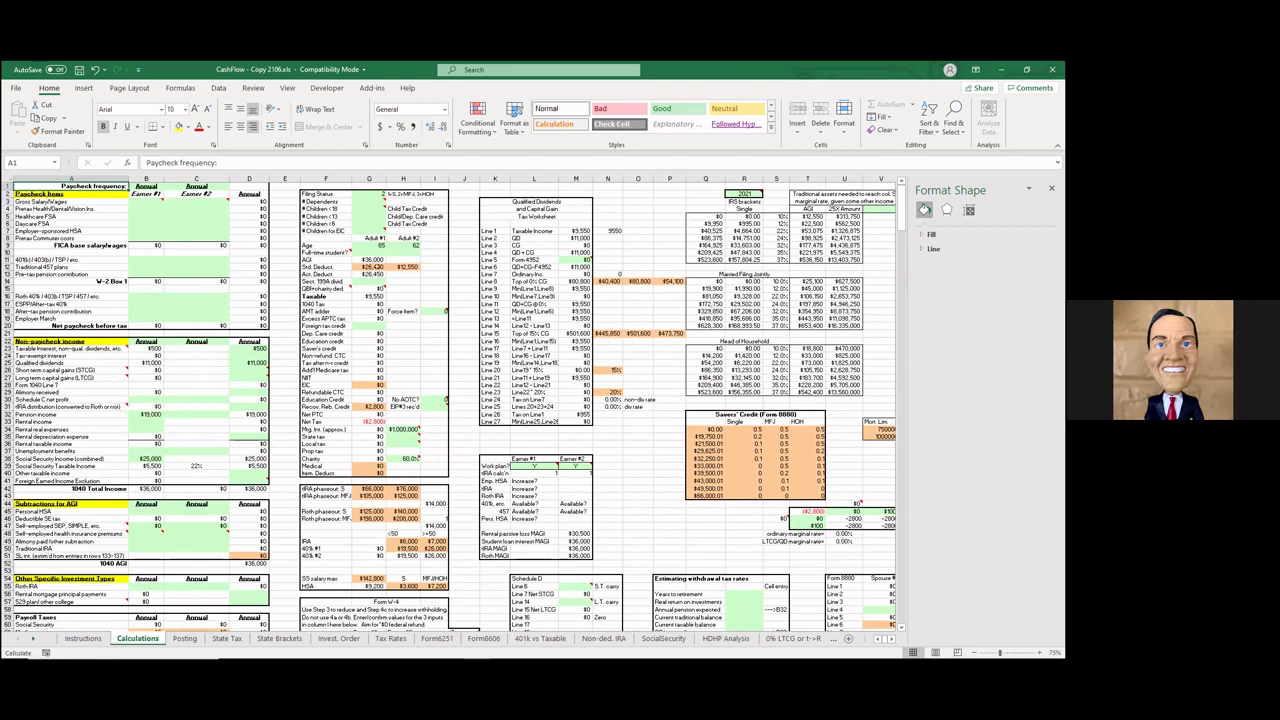
mouse_move(371, 196)
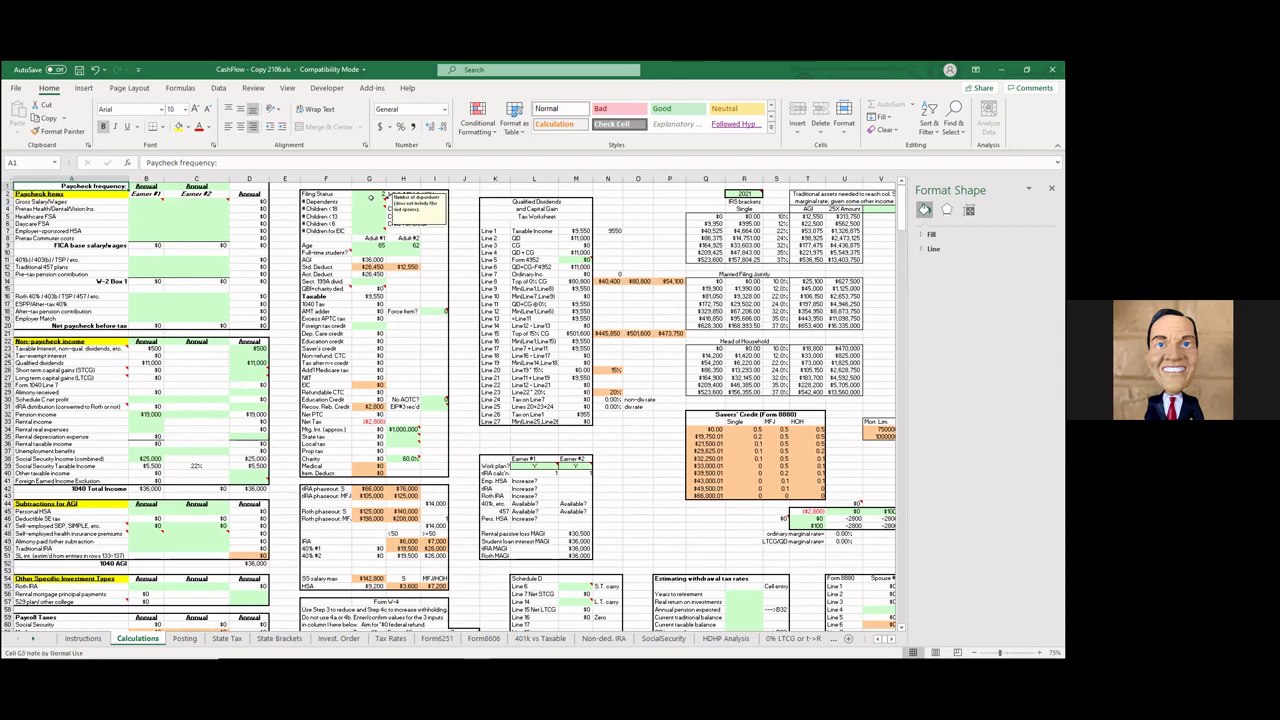
mouse_move(378, 226)
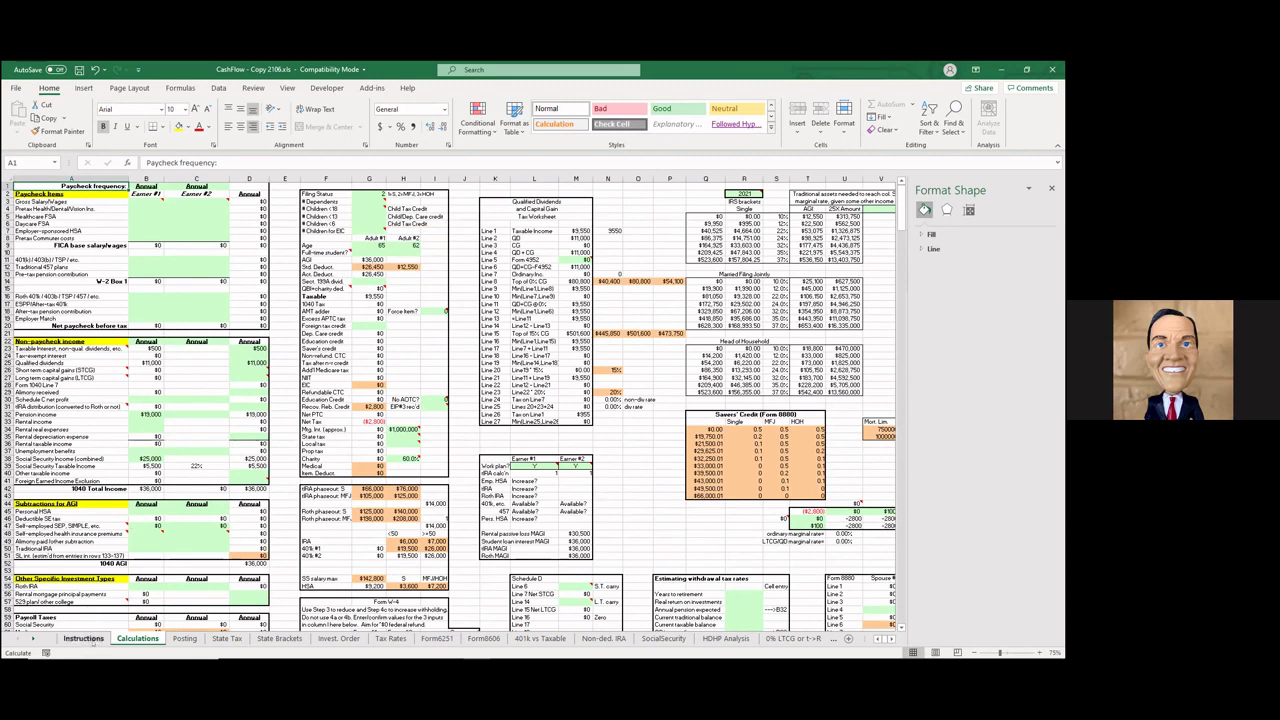
left_click(84, 638)
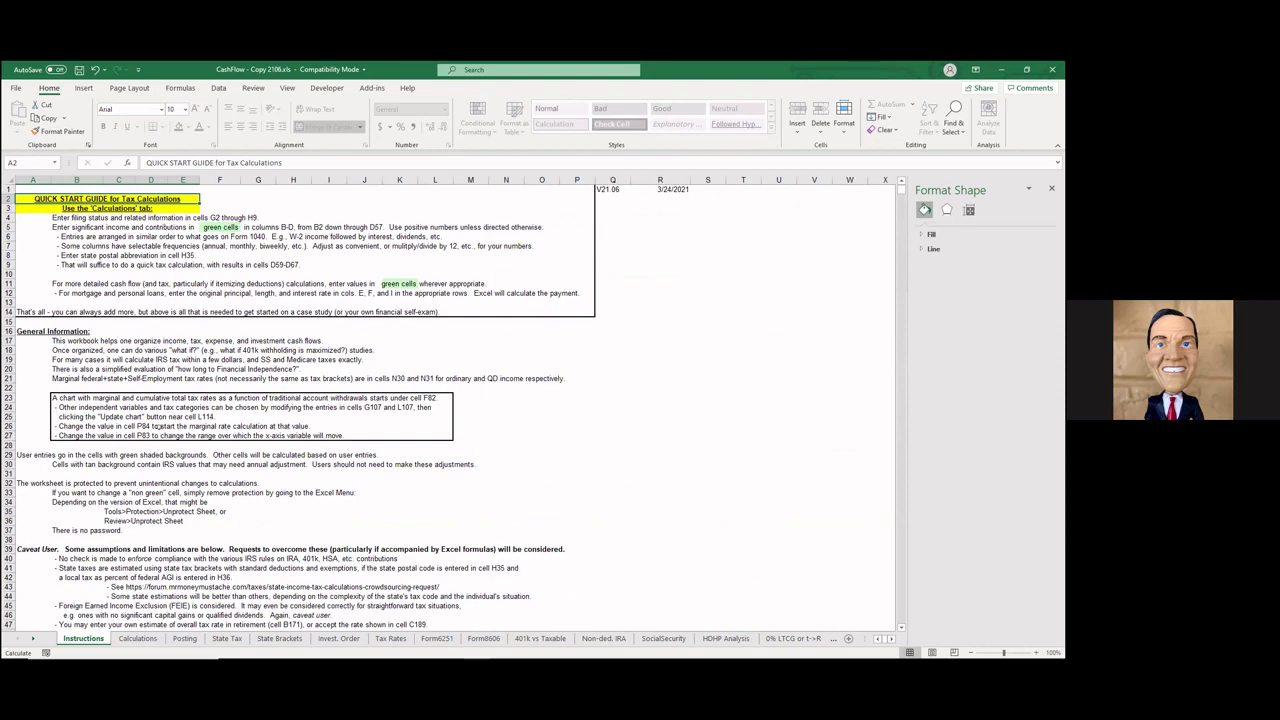
Switch to the Calculations sheet and try to edit a locked cell while it is protected.
left_click(137, 638)
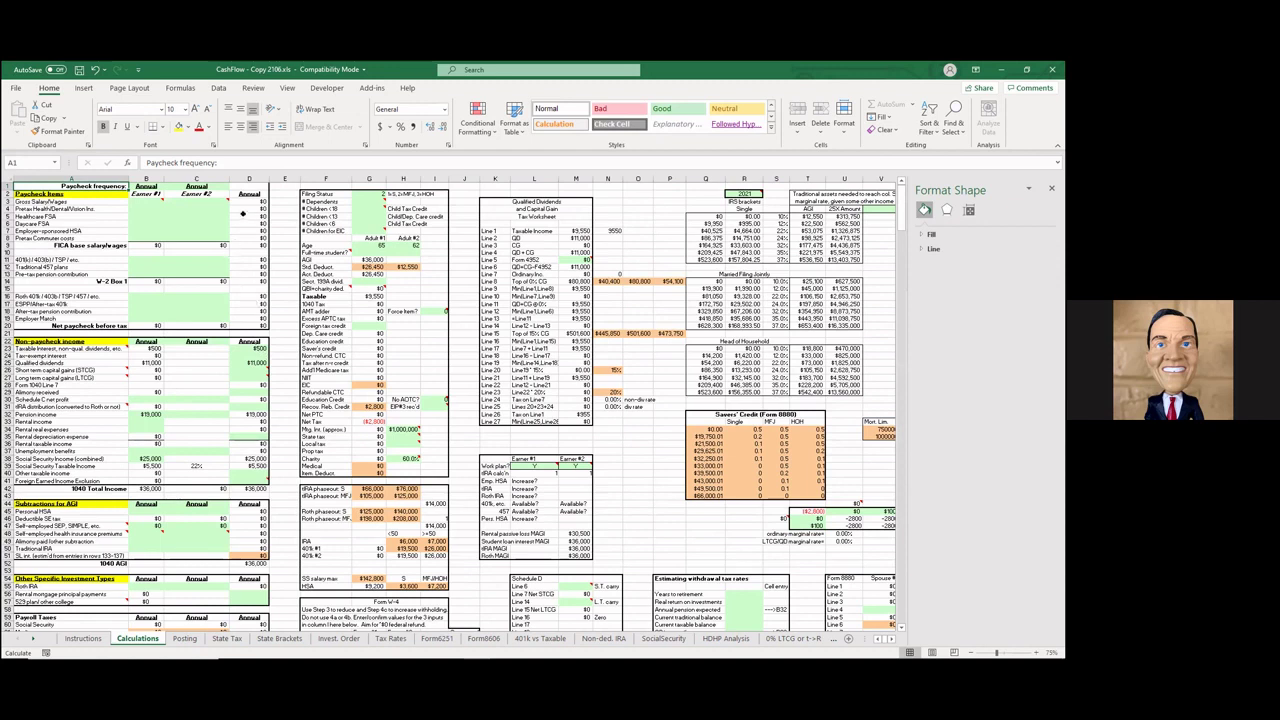
left_click(245, 201)
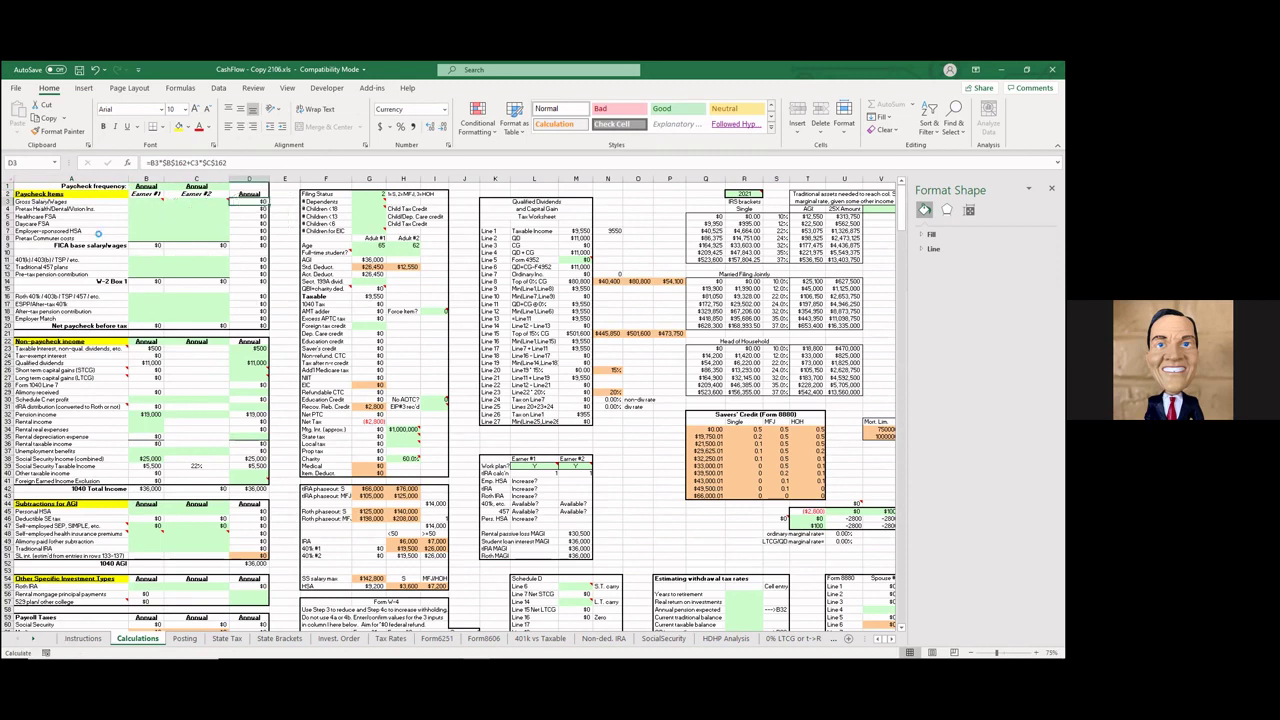
double_click(101, 236)
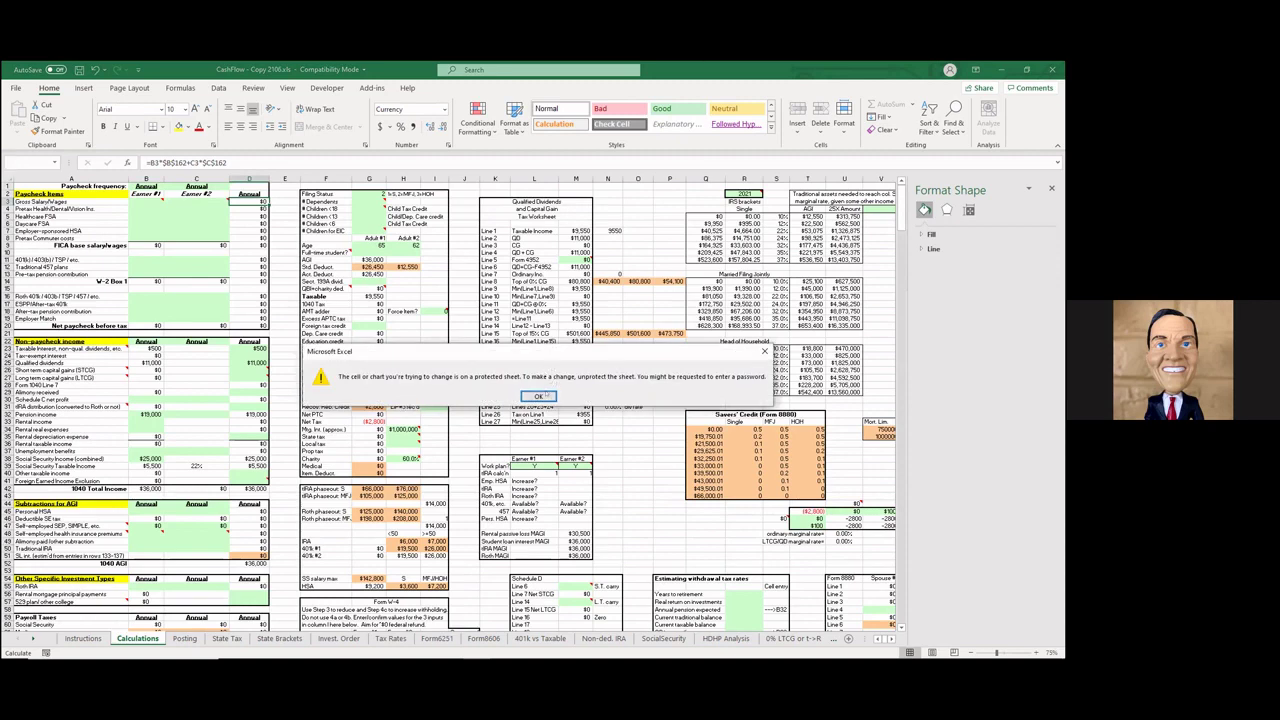
left_click(544, 395)
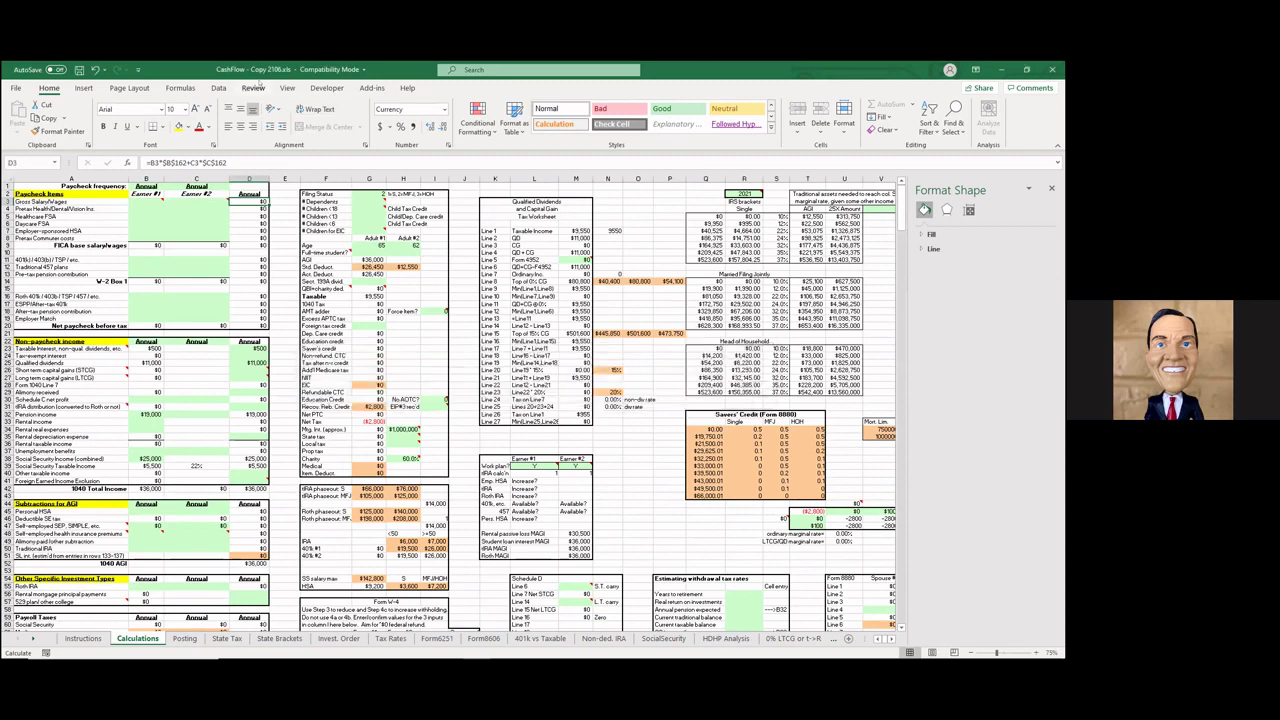
Unprotect the Calculations sheet and overwrite the annual gross salary formula in cell D3 with 678687.
left_click(253, 88)
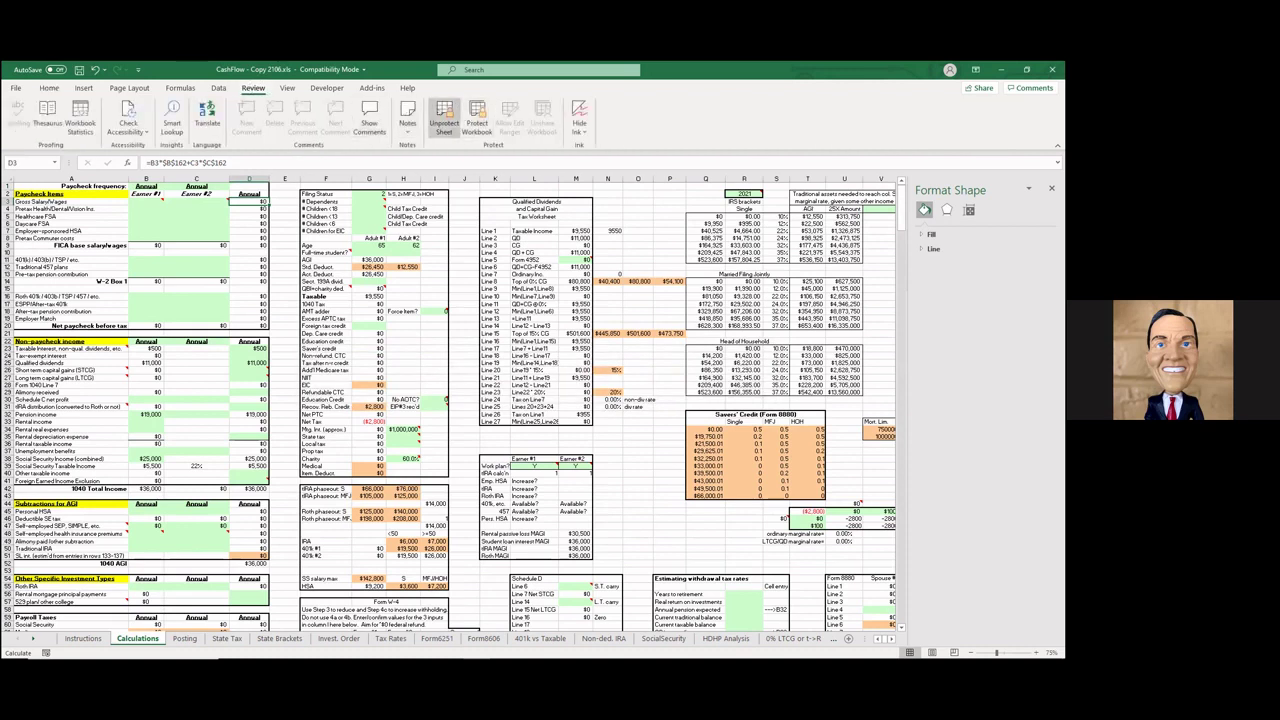
left_click(443, 115)
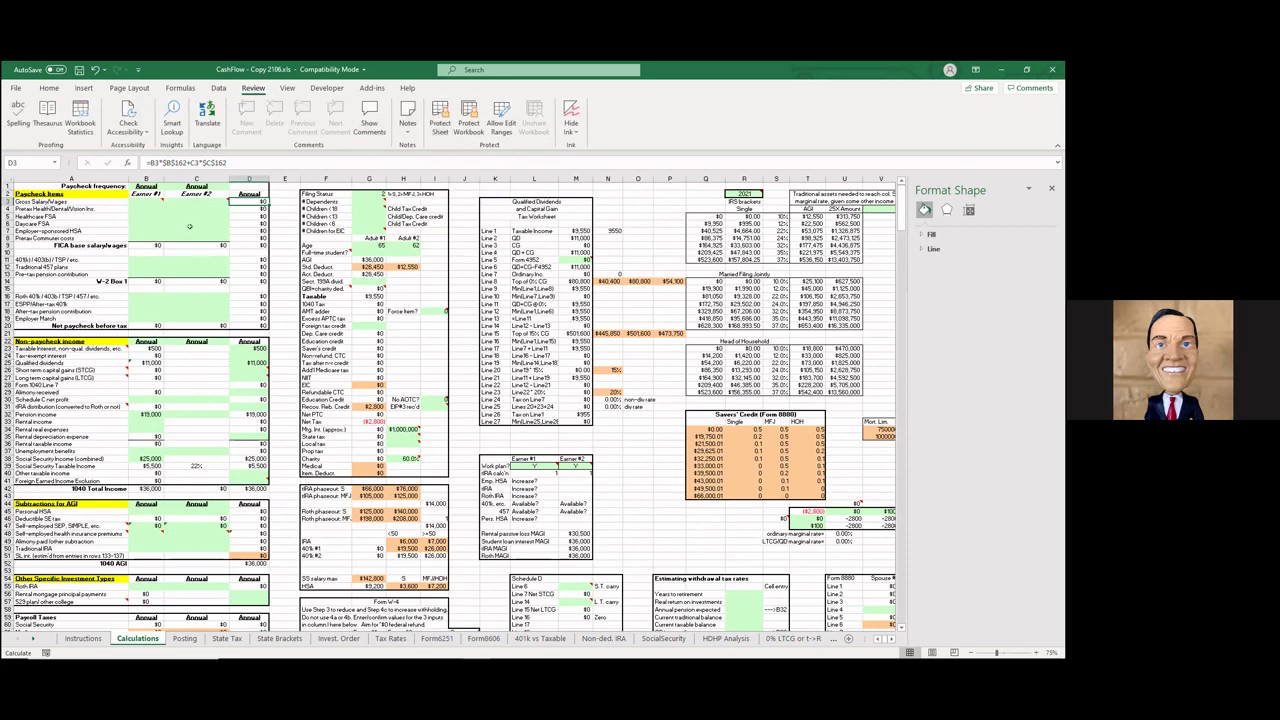
type("678687")
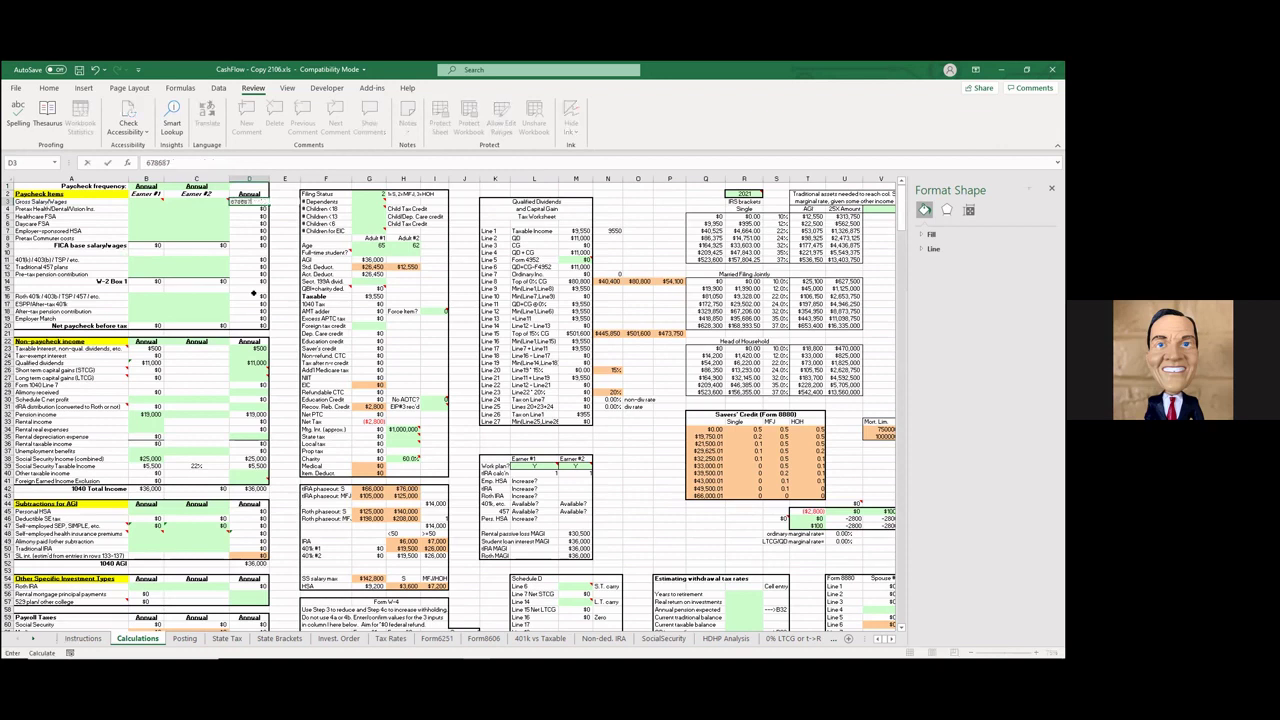
key("Return")
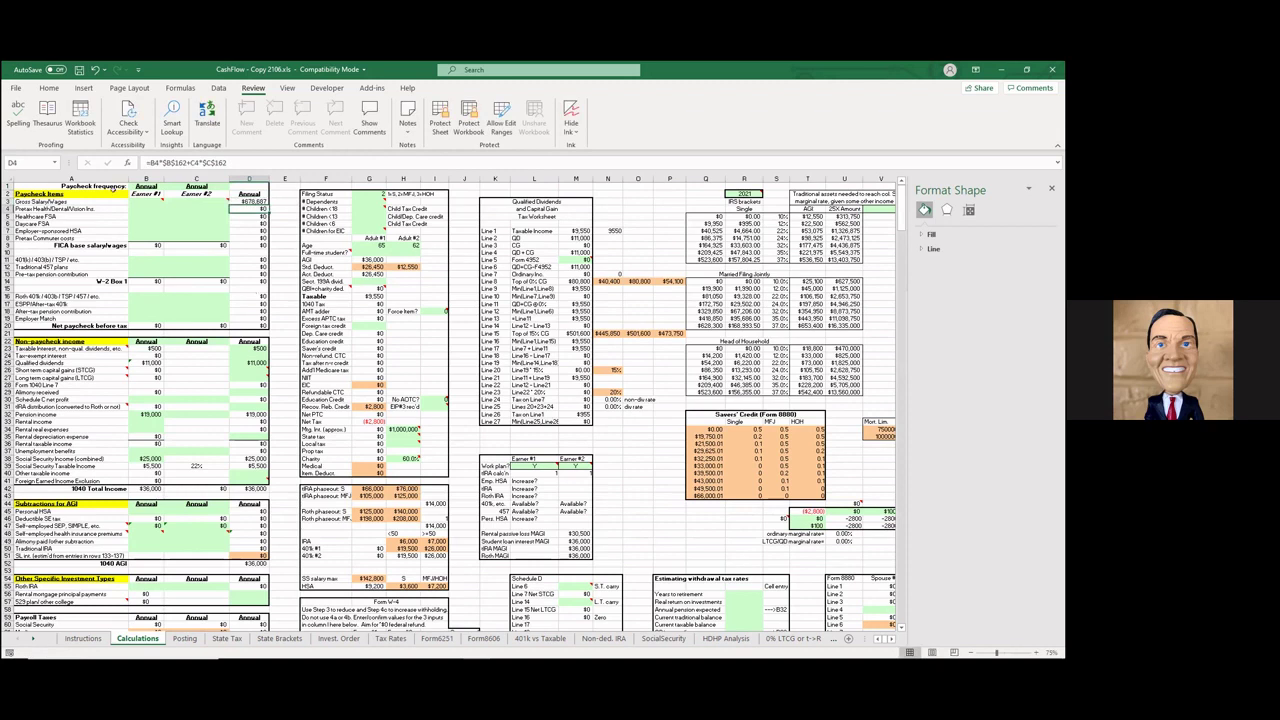
Enter 5555 as Earner #1's gross salary in cell B3.
left_click(131, 202)
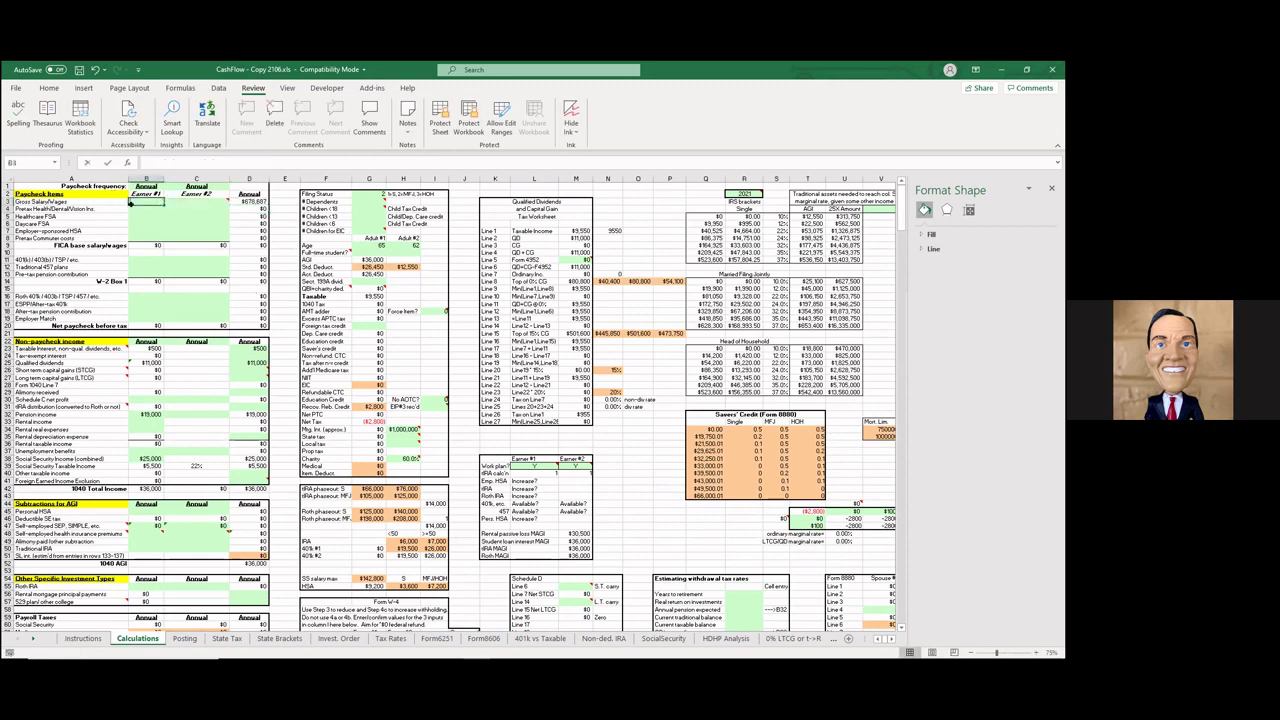
type("5555")
key("Return")
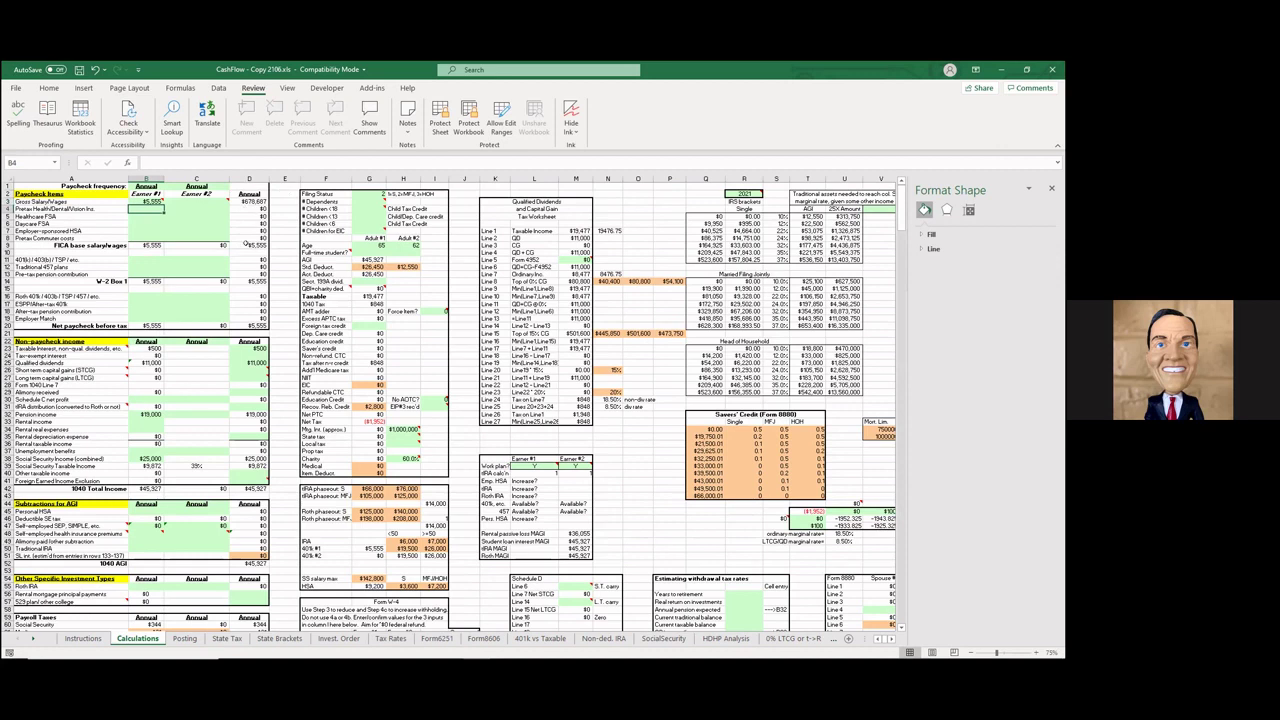
Undo the gross salary entries in cells B3 and D3.
key("ctrl+z")
key("Right")
key("Right")
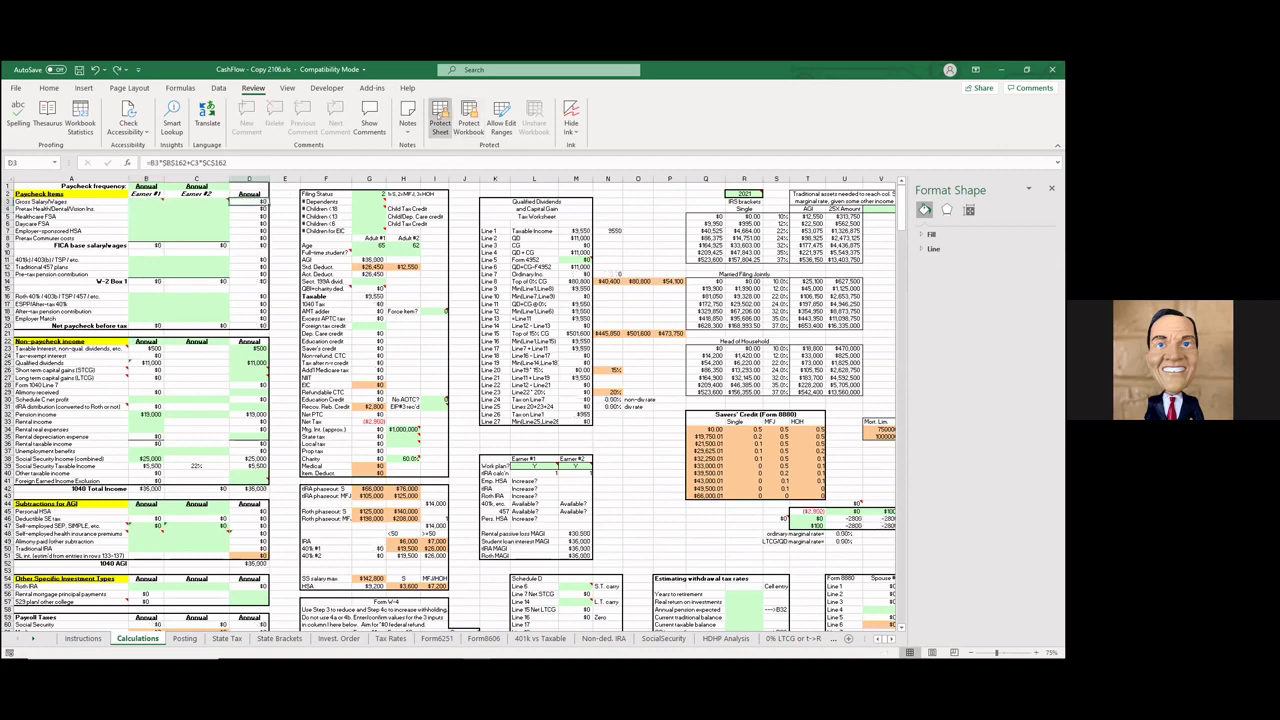
Protect the Calculations sheet again without a password and close the Format Shape pane.
left_click(440, 117)
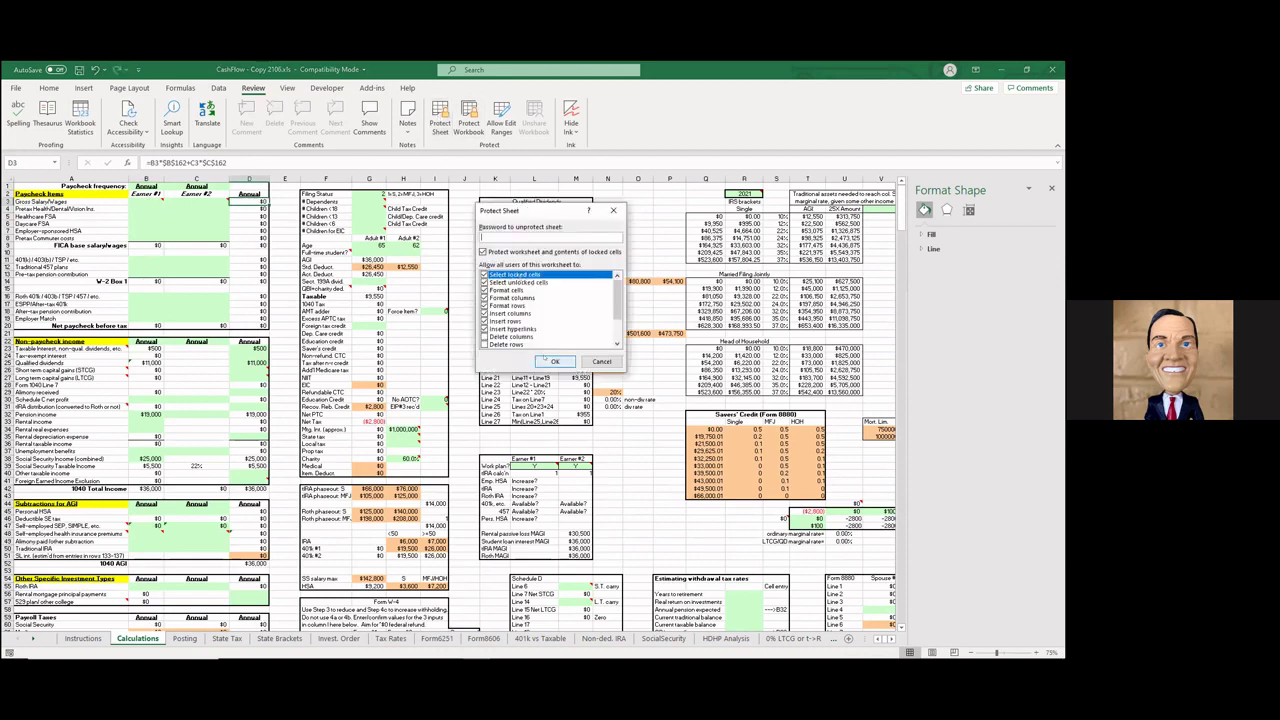
left_click(555, 362)
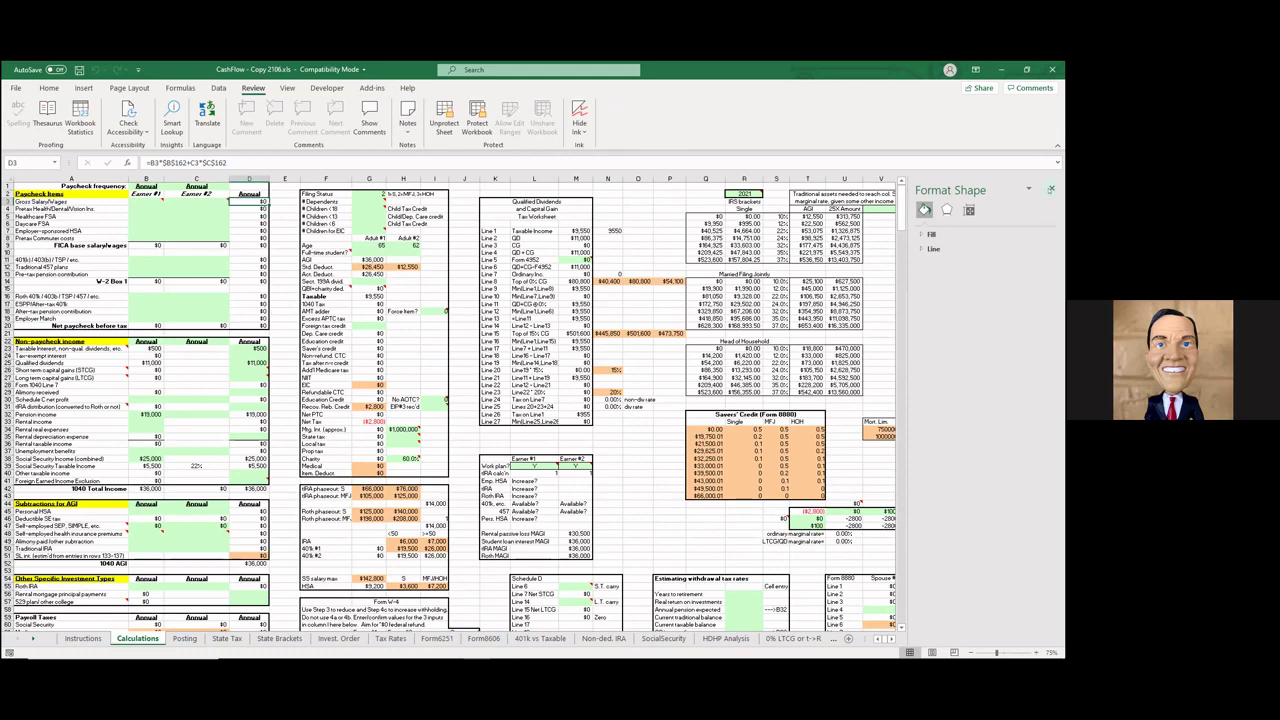
left_click(1050, 189)
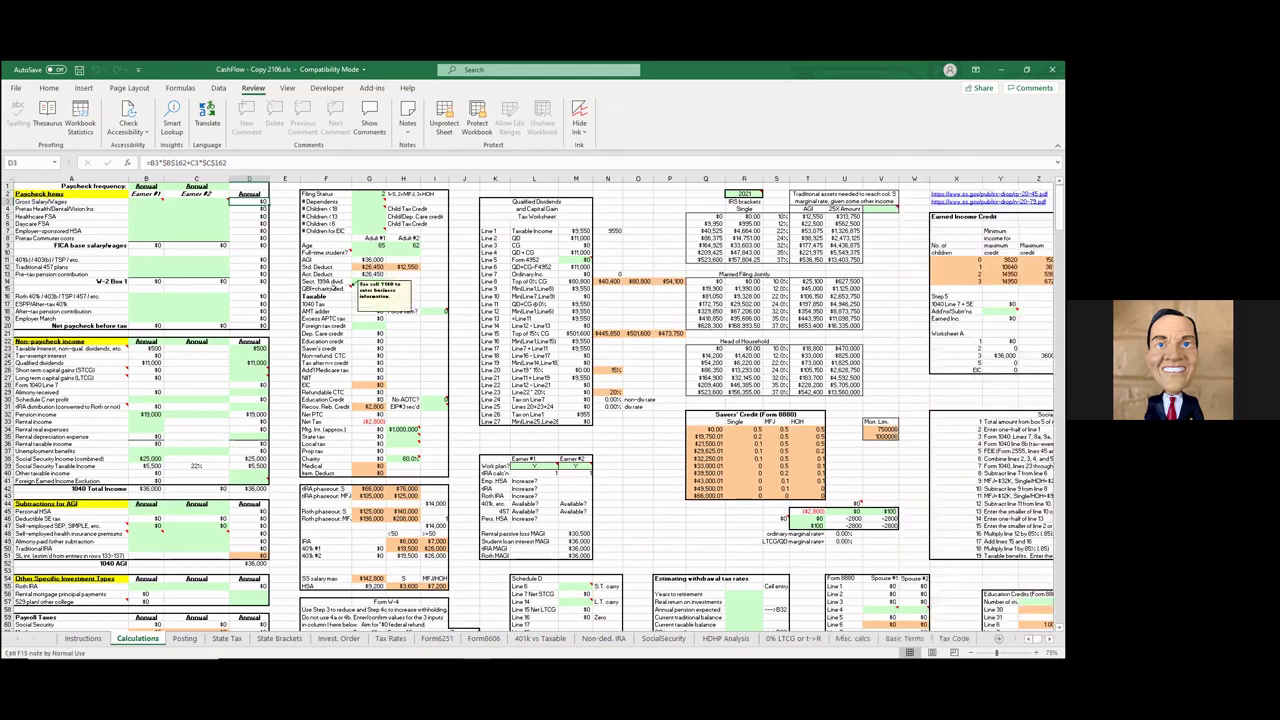
Enter a monthly ACA medical insurance premium of 600 in cell B114 and an advance premium tax credit of -500 in B115.
scroll(340, 287, "down", 2)
scroll(533, 406, "down", 1)
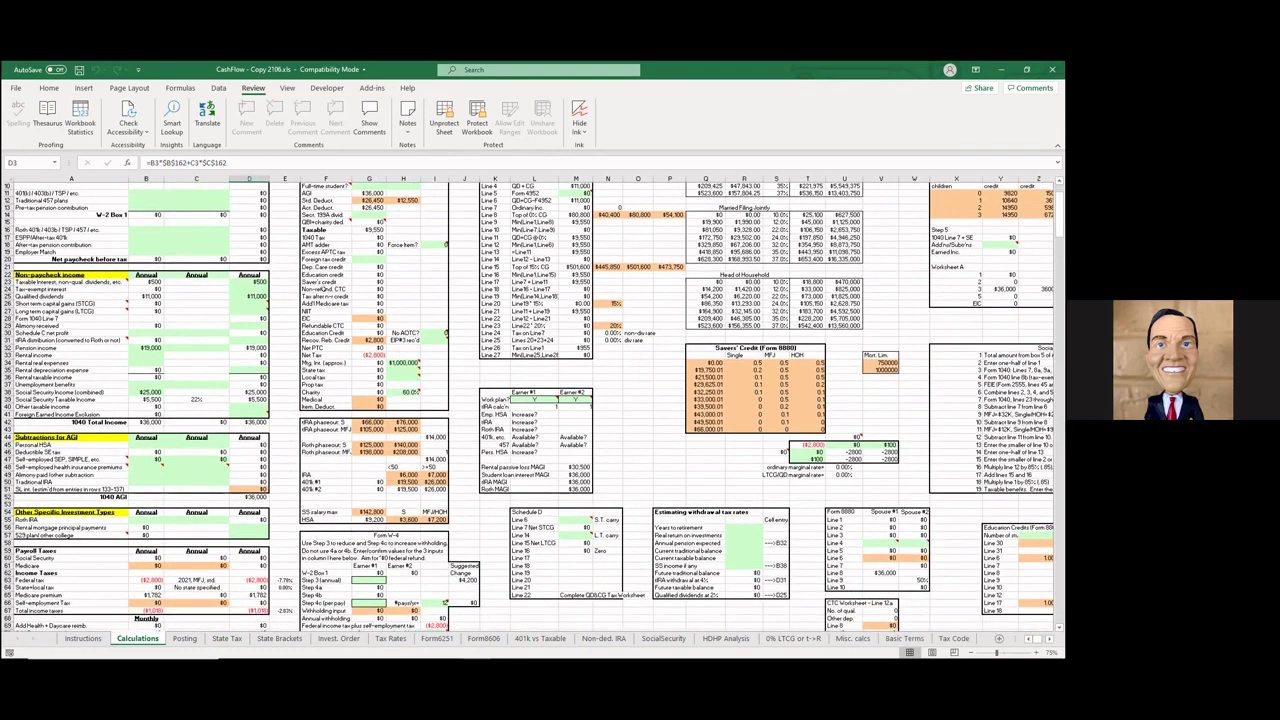
scroll(533, 406, "down", 17)
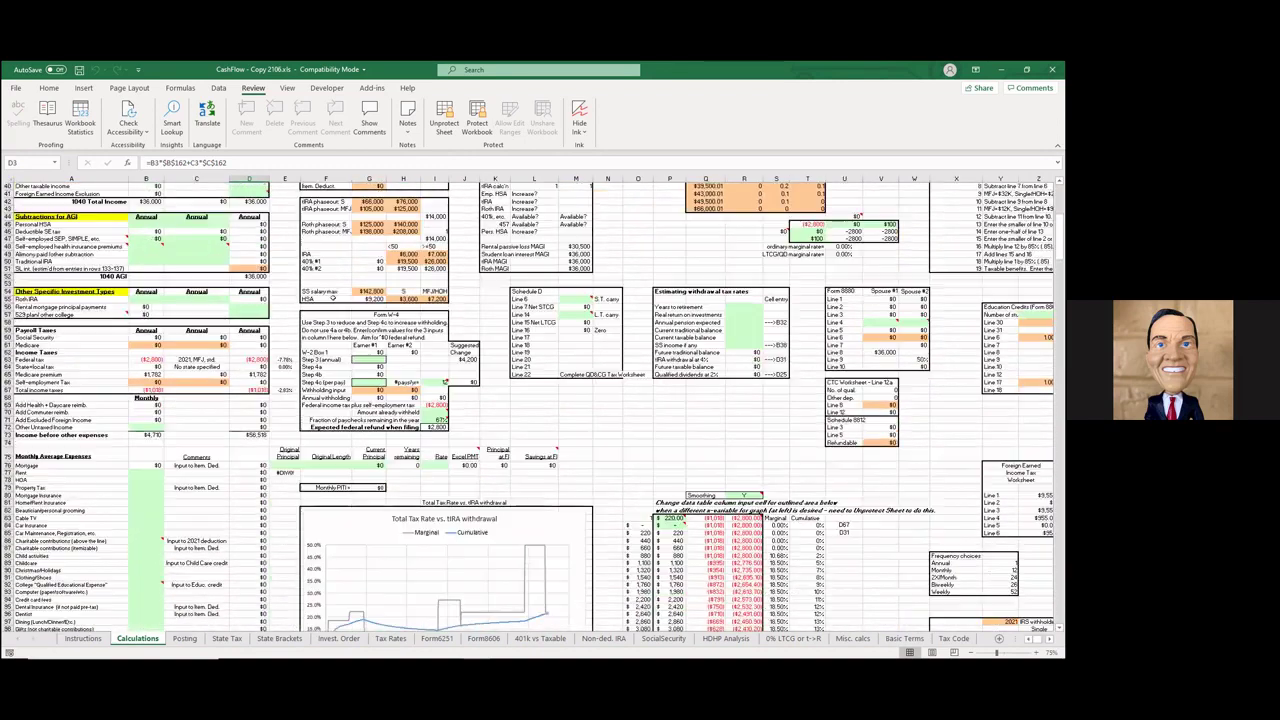
scroll(247, 463, "down", 6)
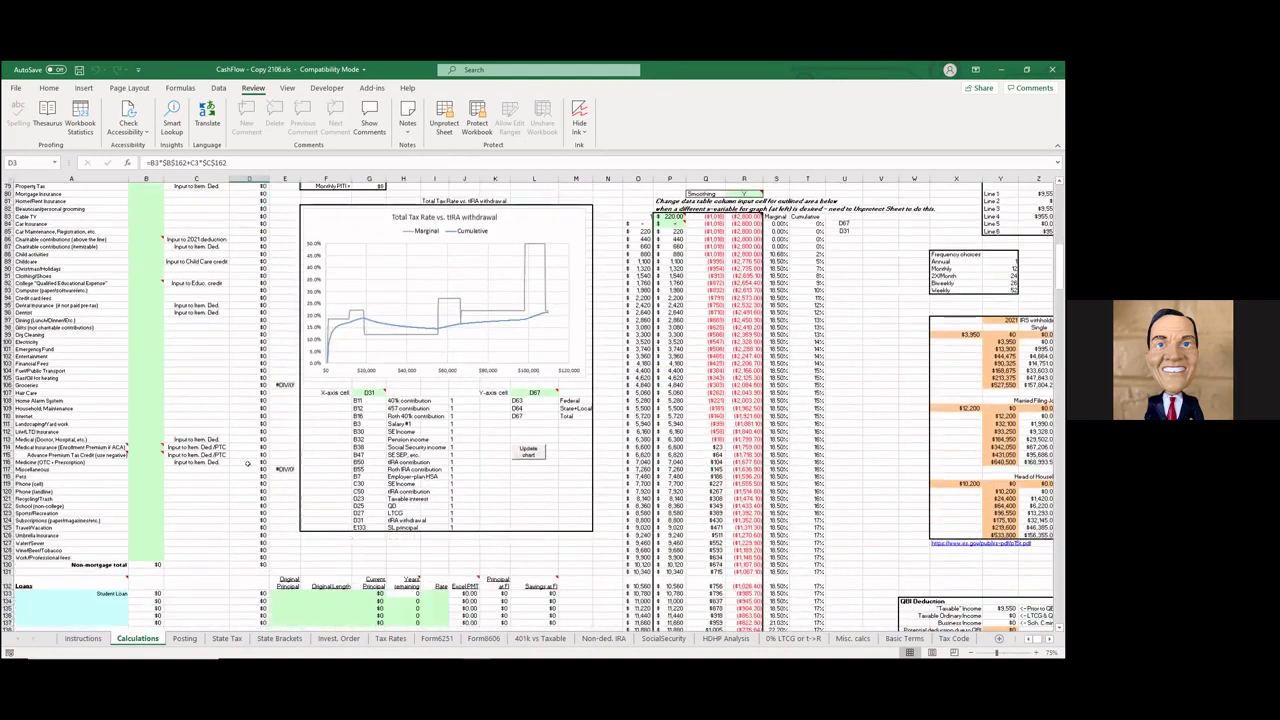
mouse_move(141, 444)
left_click(138, 446)
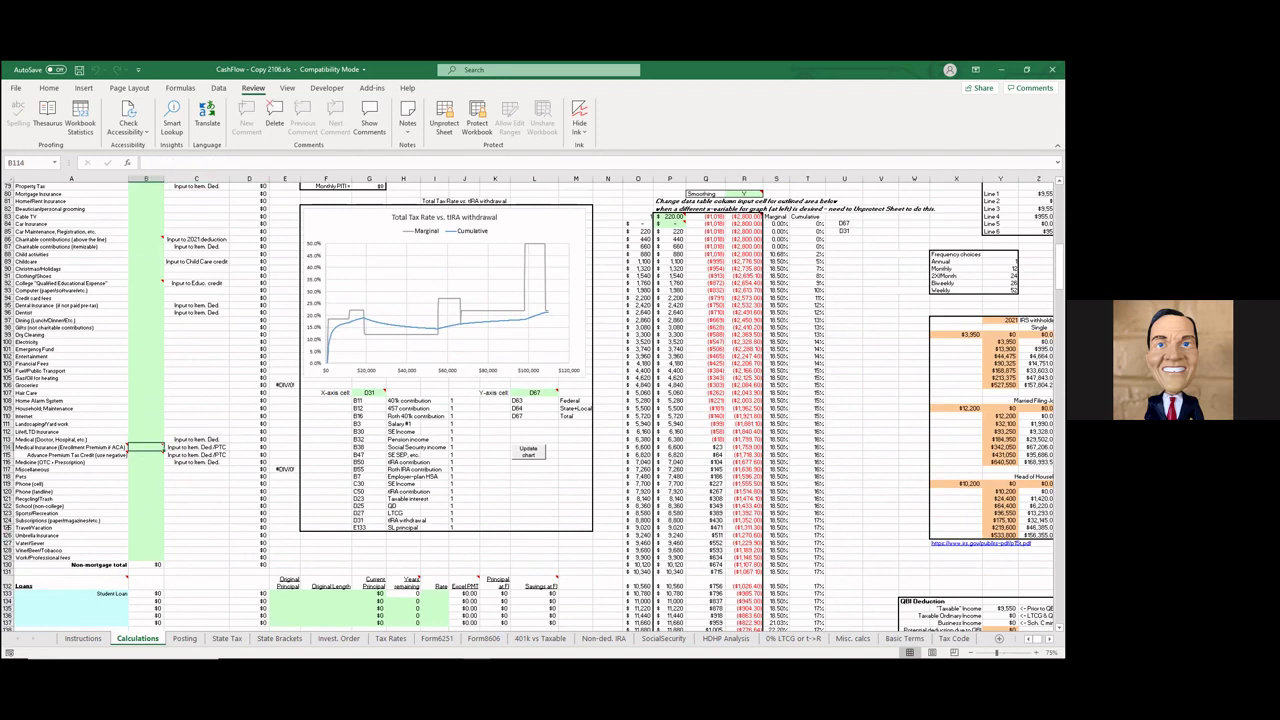
type("600")
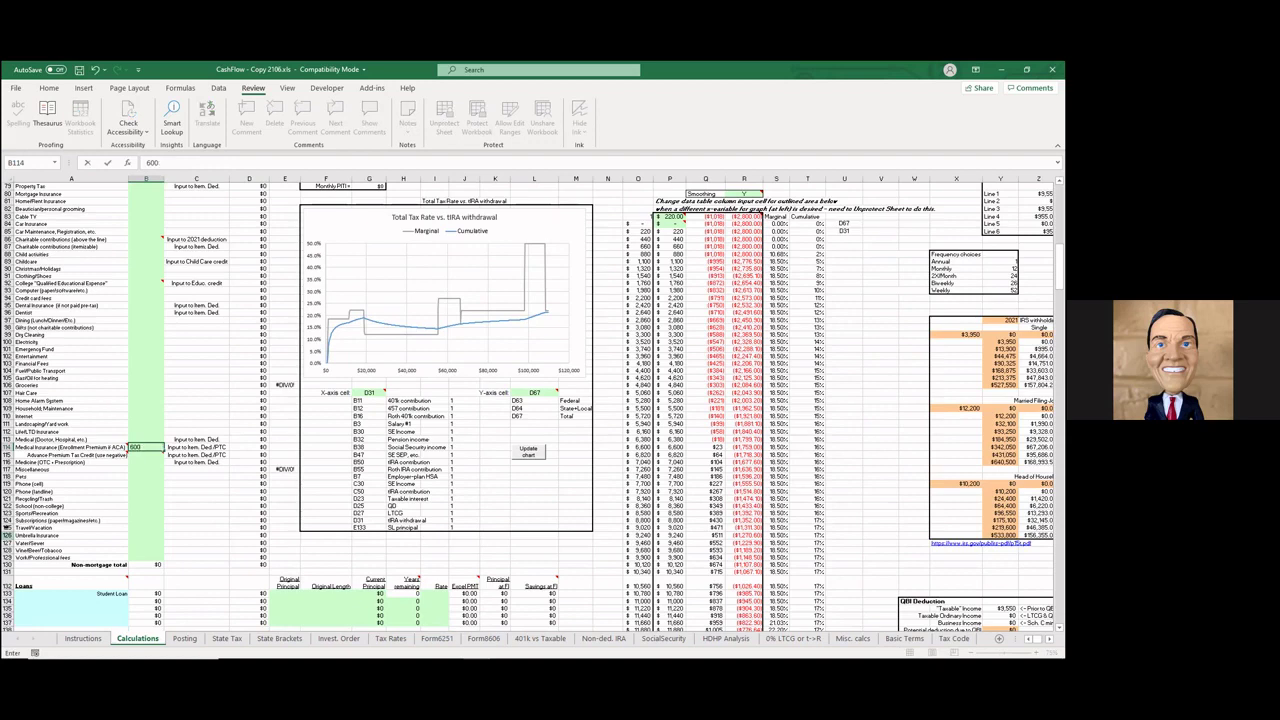
key("Return")
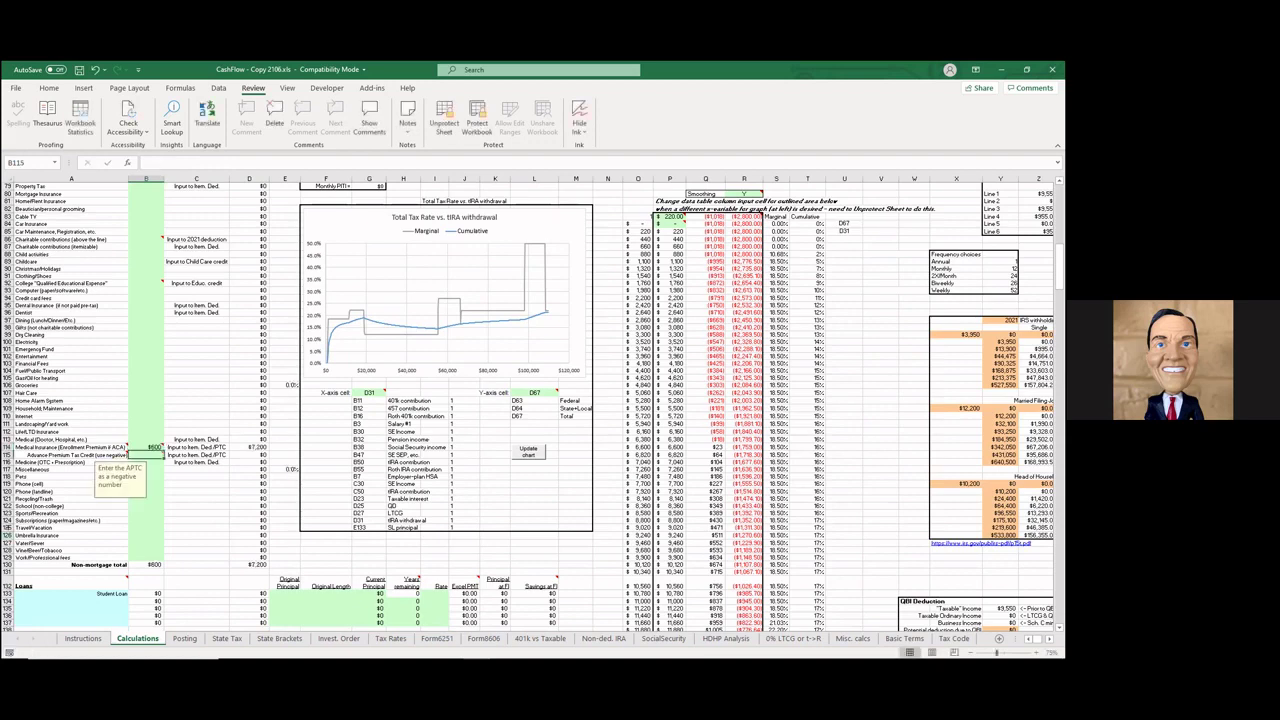
type("-50")
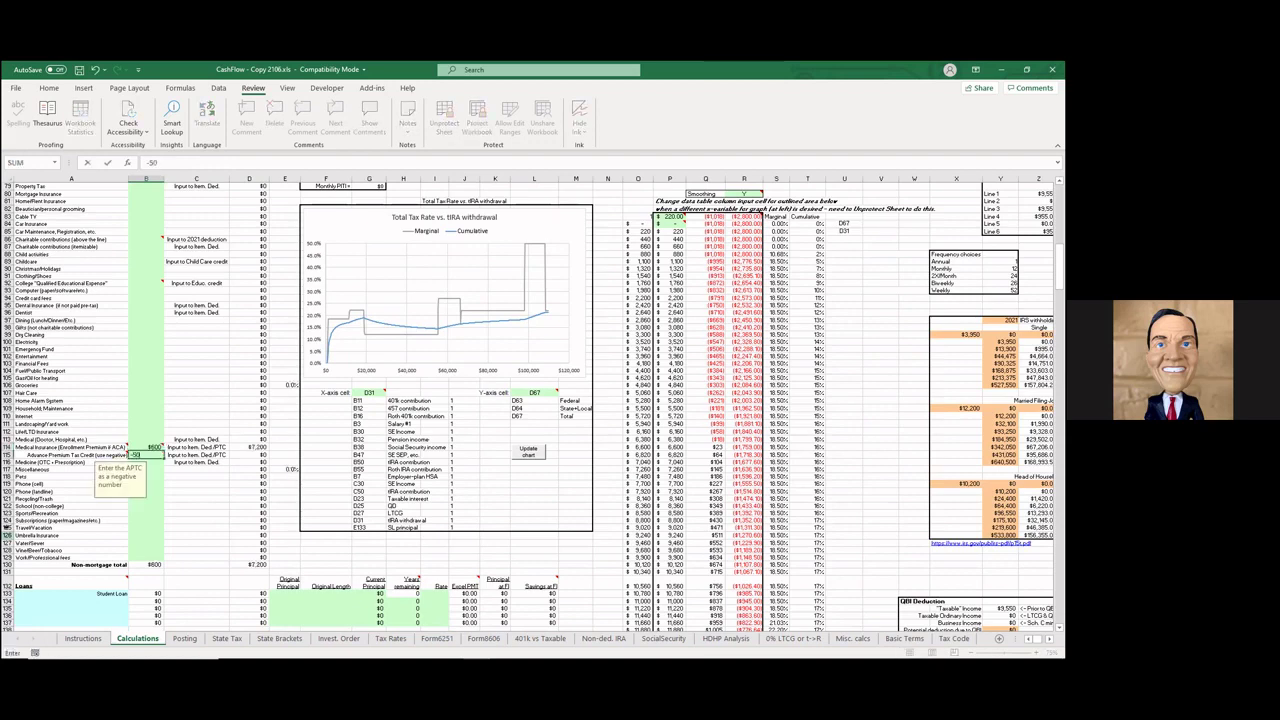
type("0")
key("Return")
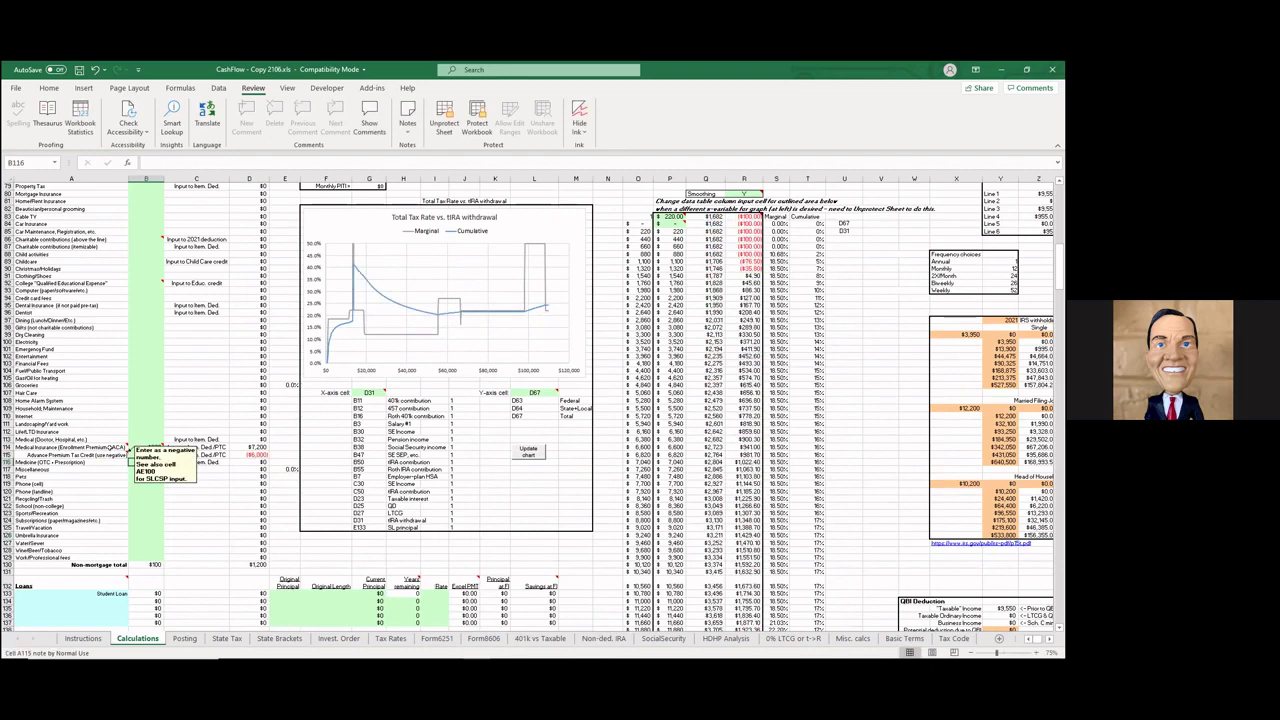
In the Form 8962 Premium Tax Credit section, enter 6000 in the 1095A 33b cell AE100 on Line 11.
left_click(867, 436)
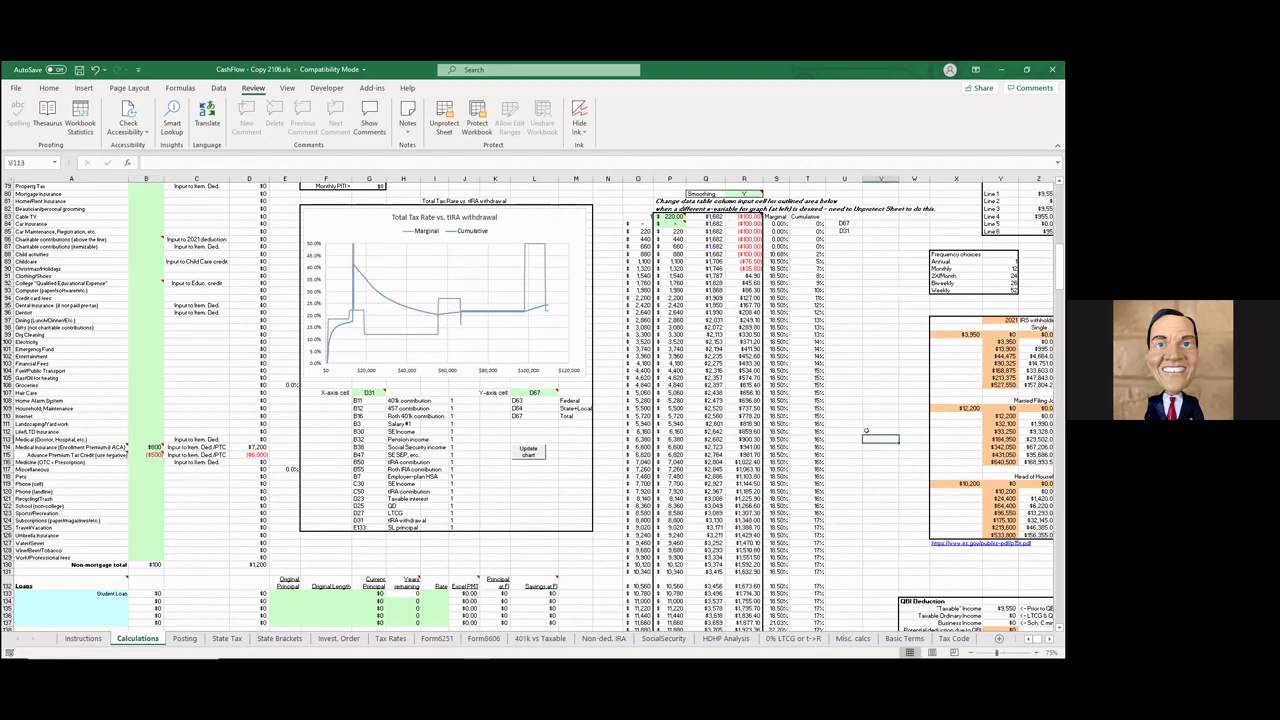
key("Right")
key("Right")
key("Right")
key("Right")
key("Right")
key("Right")
key("Right")
key("Right")
key("Right")
key("Right")
key("Right")
key("Right")
key("Right")
key("Right")
key("Right")
key("Right")
key("Right")
key("Right")
key("Right")
key("Right")
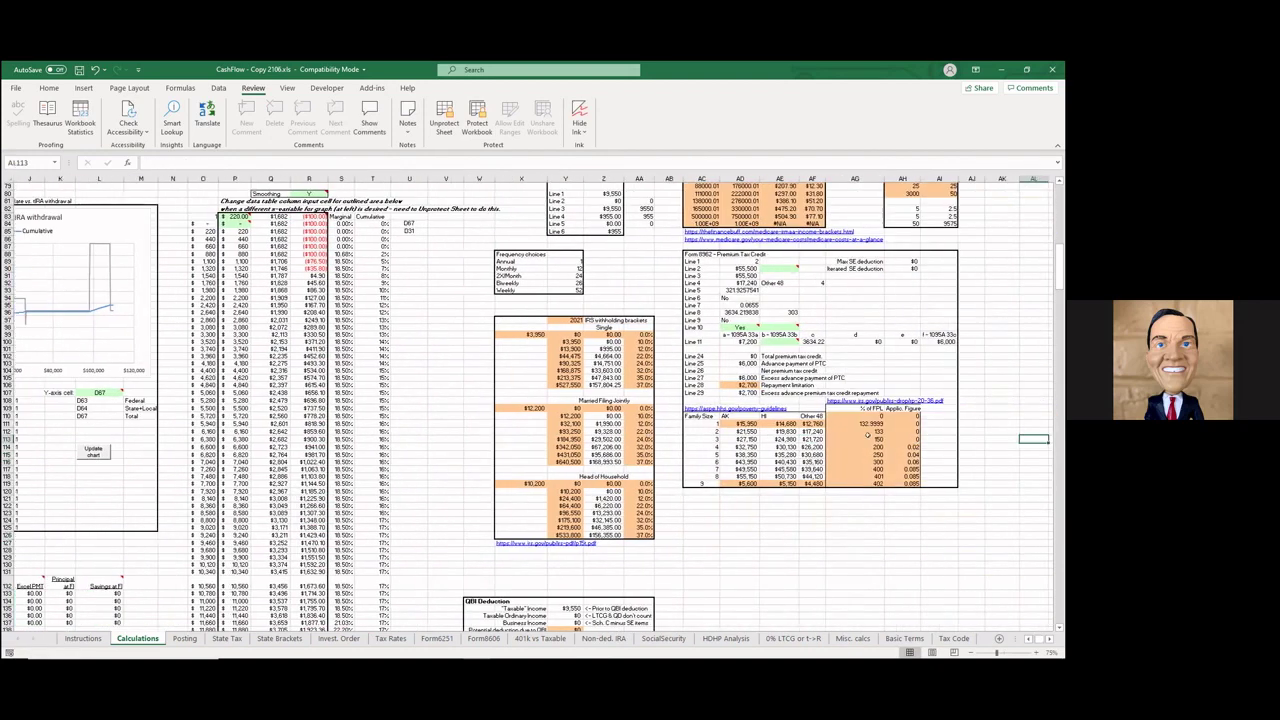
key("Left")
key("Left")
key("Left")
key("Left")
key("Left")
key("Left")
key("Left")
key("Left")
key("Left")
key("Left")
key("Left")
key("Left")
key("Left")
key("Left")
key("Left")
key("Left")
key("Left")
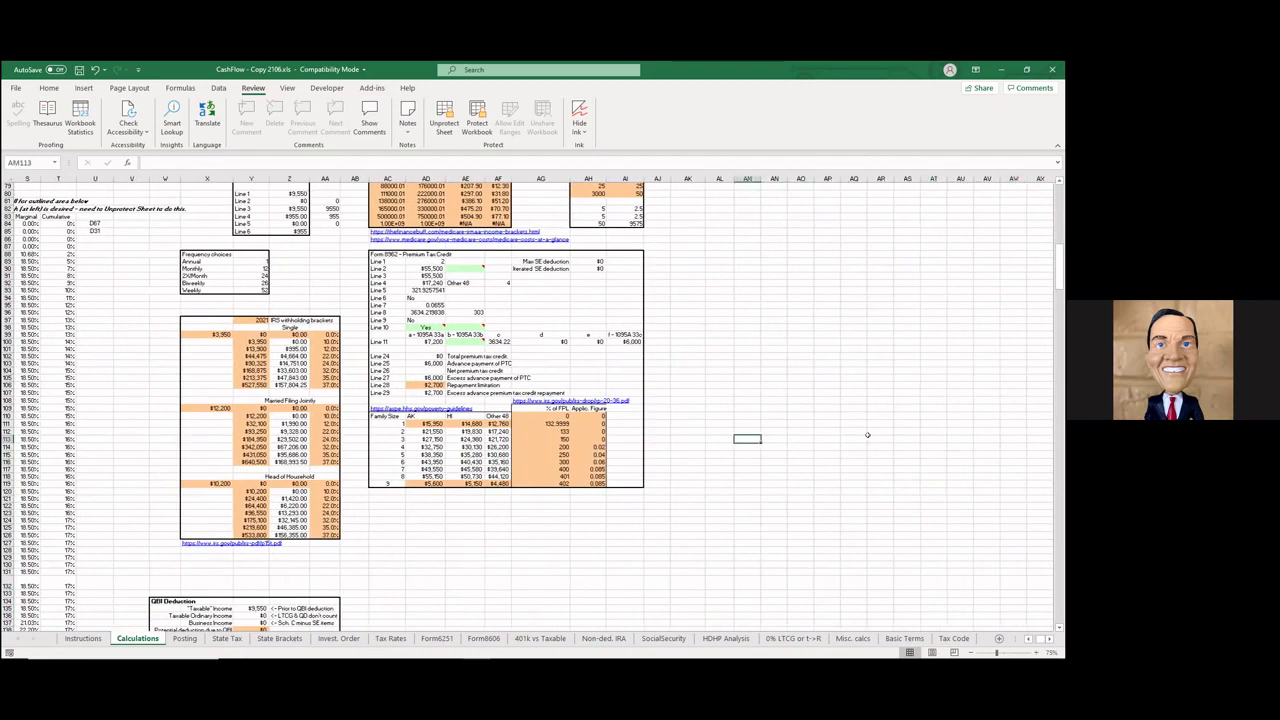
key("Up")
key("Up")
key("Up")
key("Up")
key("Up")
key("Up")
key("Up")
key("Up")
key("Up")
key("Up")
key("Up")
key("Up")
key("Up")
key("Up")
key("Down")
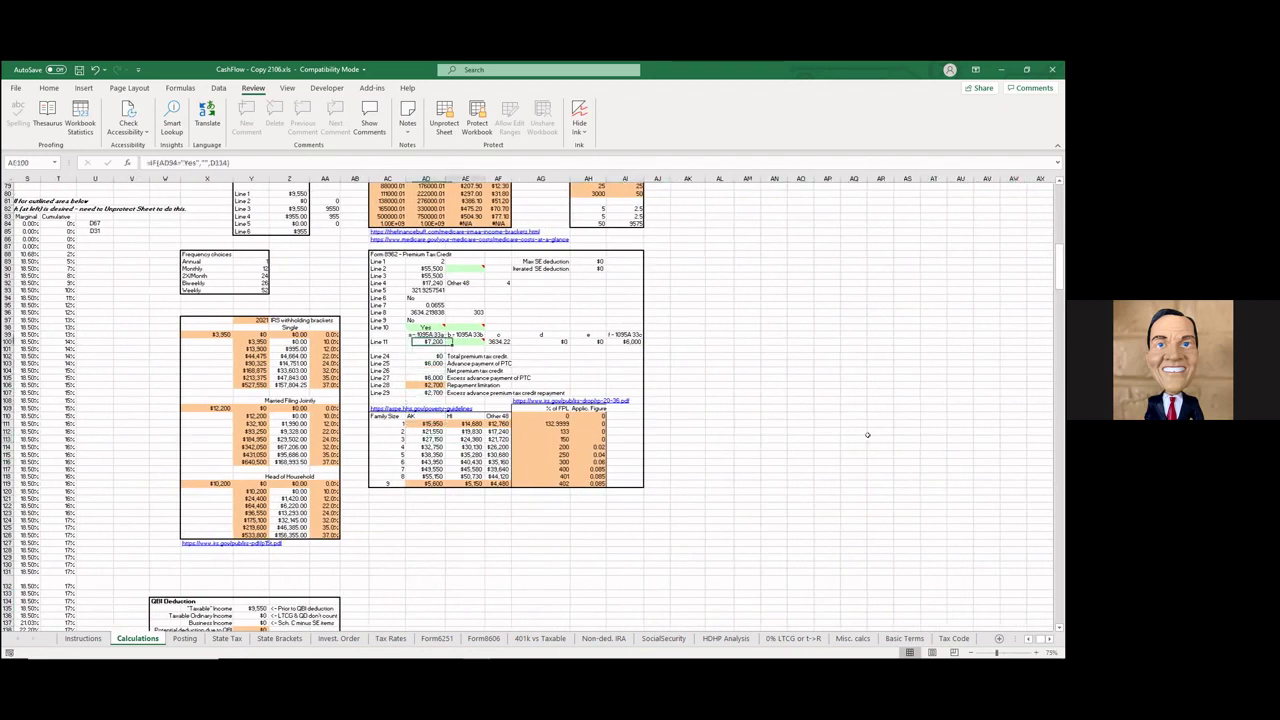
key("Right")
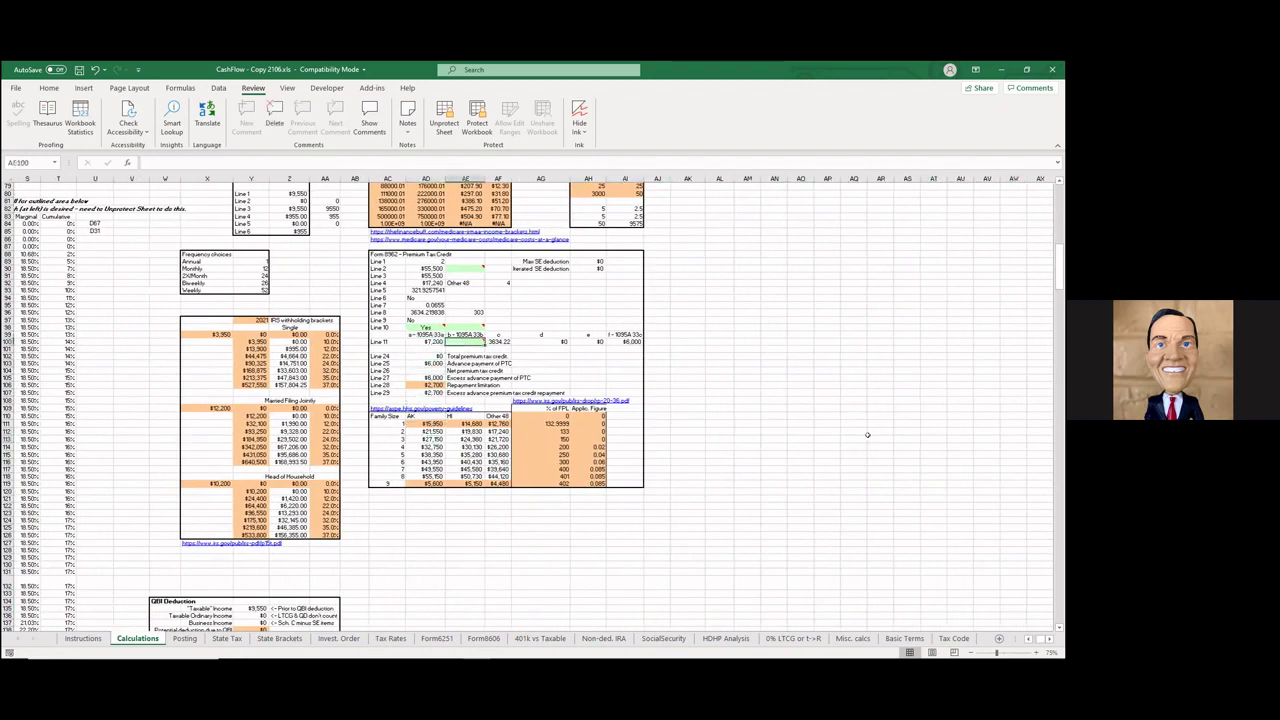
type("6")
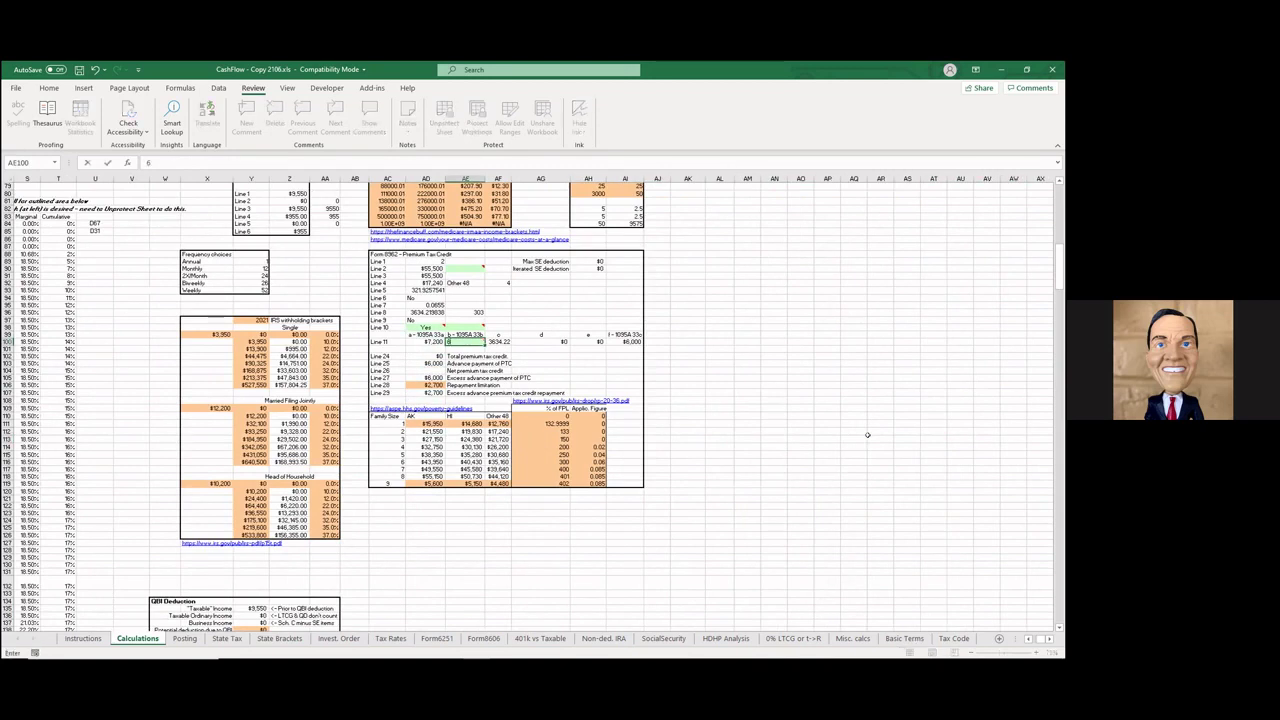
type("000")
key("Return")
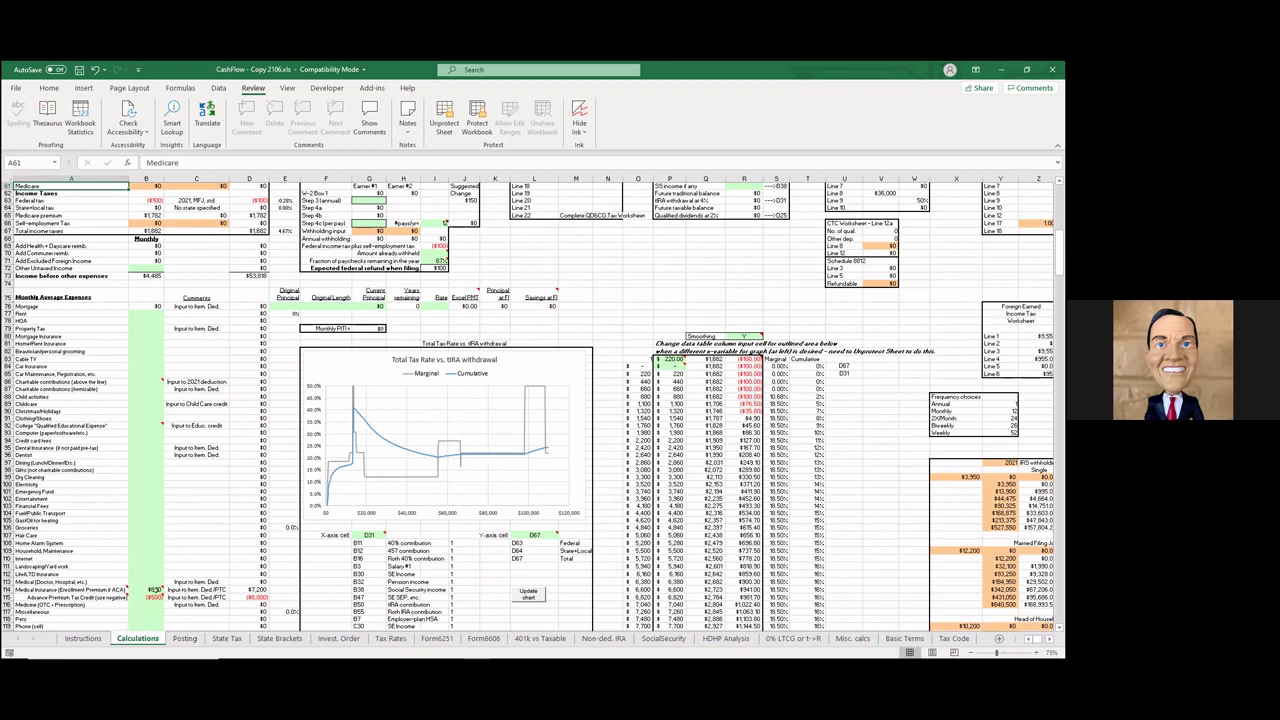
Open the Misc. calcs sheet and review its financial function, mortgage comparison and Time to FI calculators.
mouse_move(155, 592)
scroll(330, 571, "down", 2)
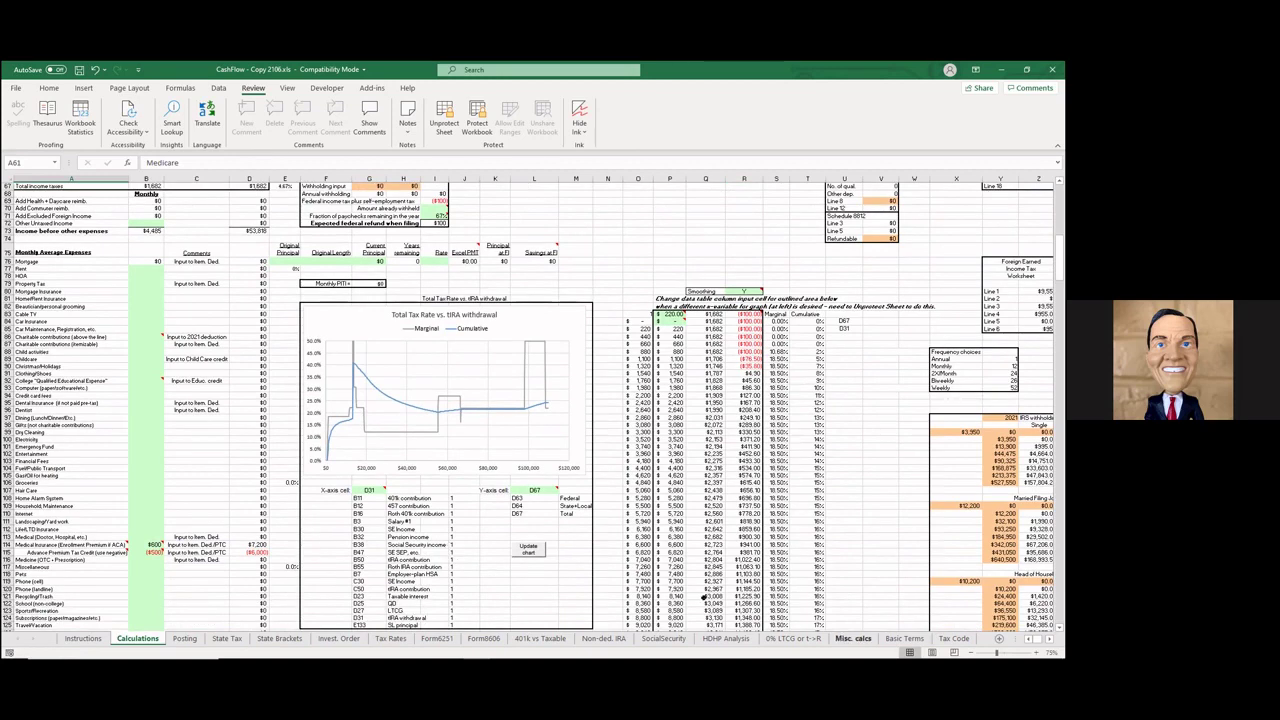
left_click(853, 638)
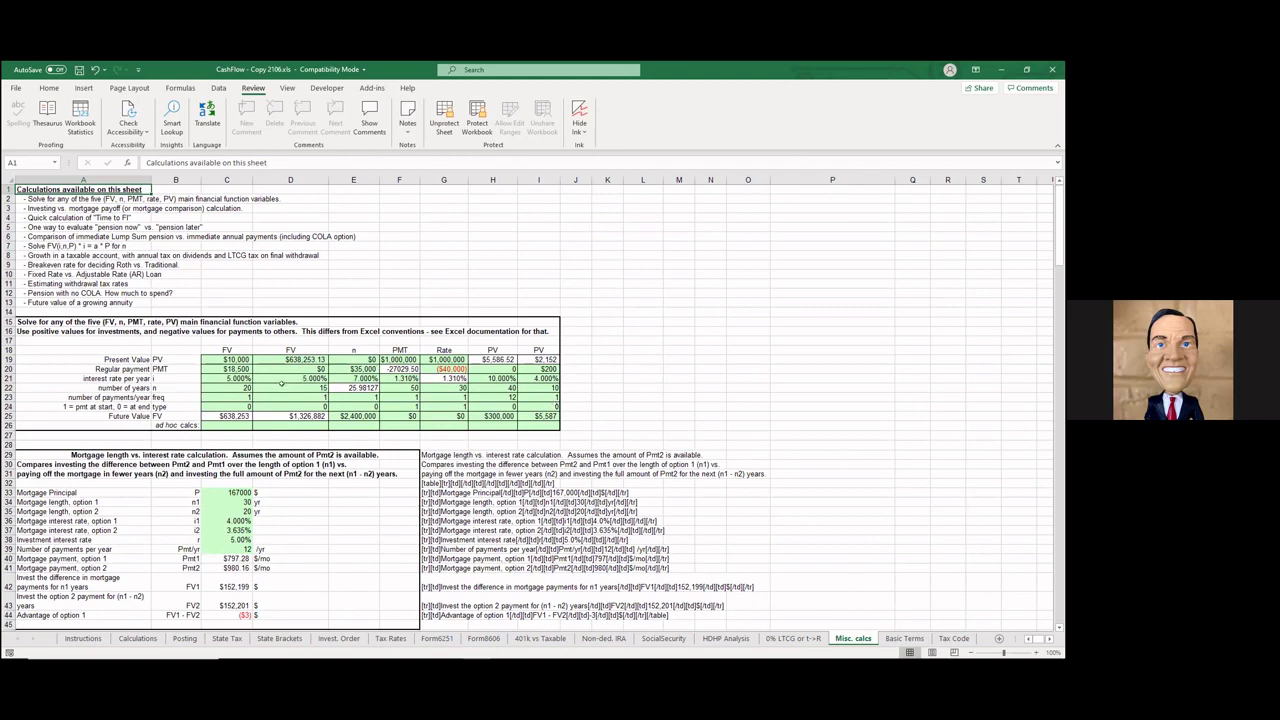
scroll(282, 383, "down", 5)
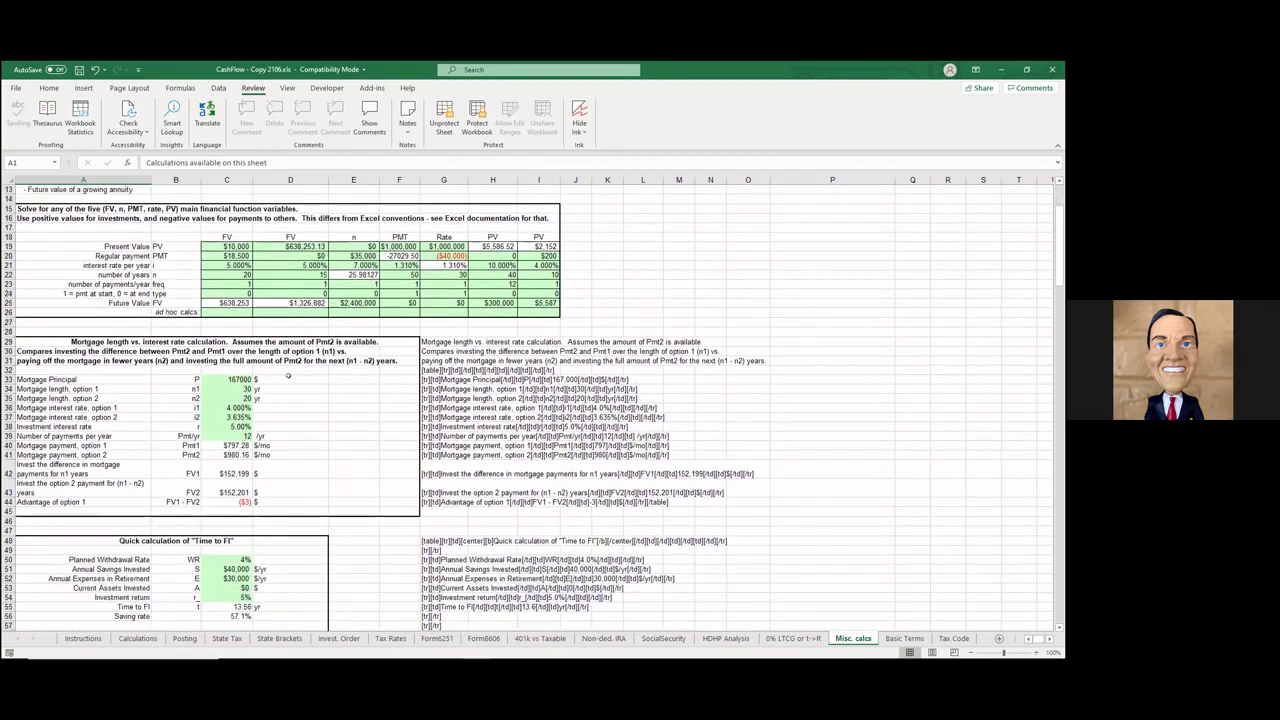
scroll(288, 376, "down", 5)
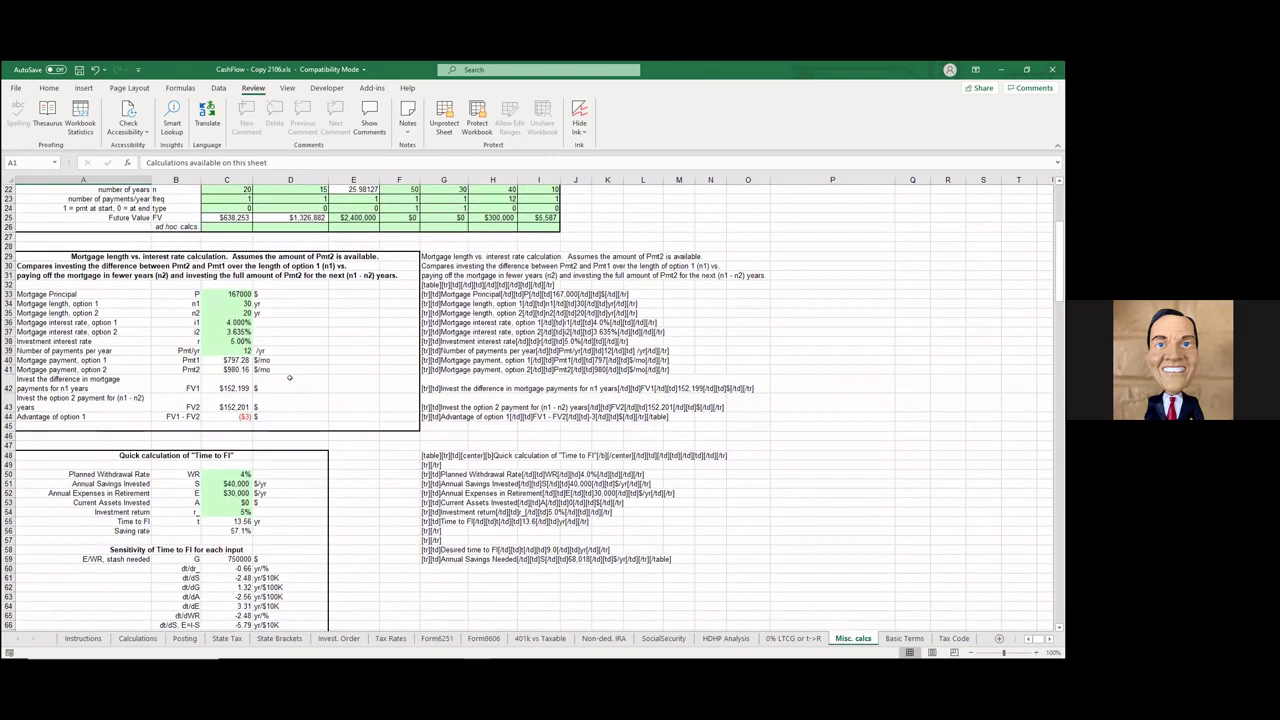
scroll(290, 382, "up", 1)
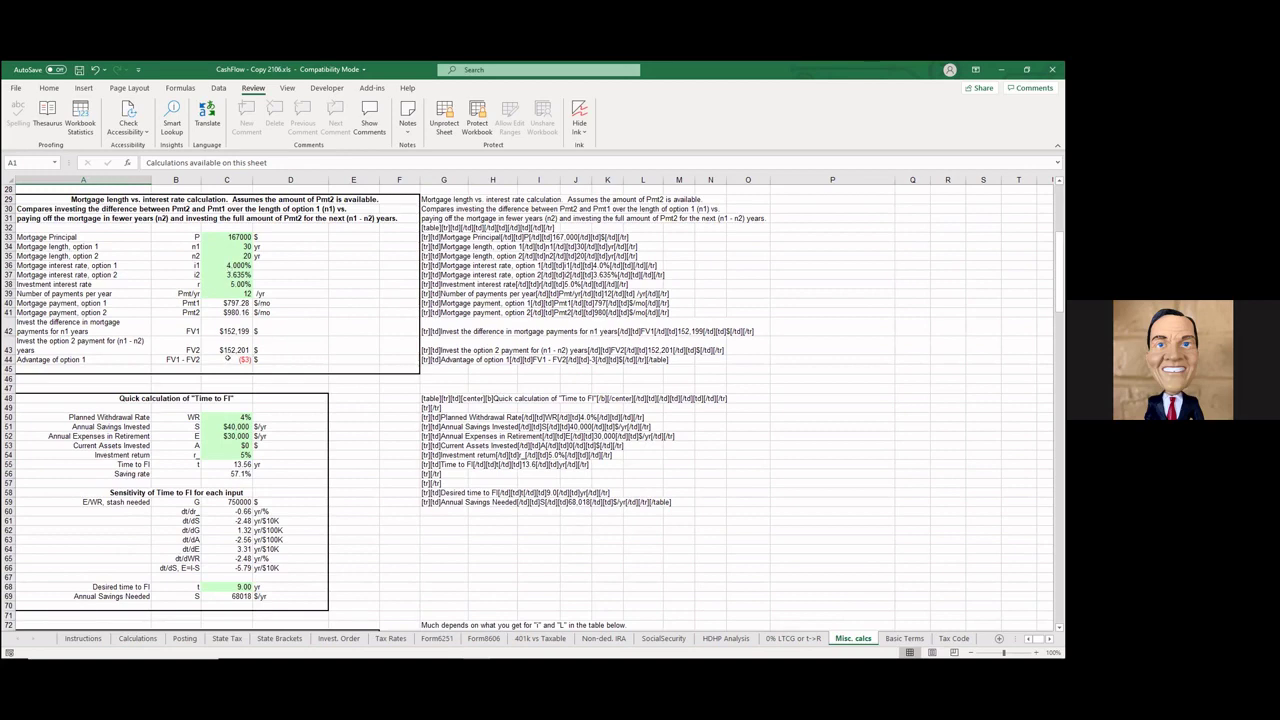
scroll(291, 359, "down", 3)
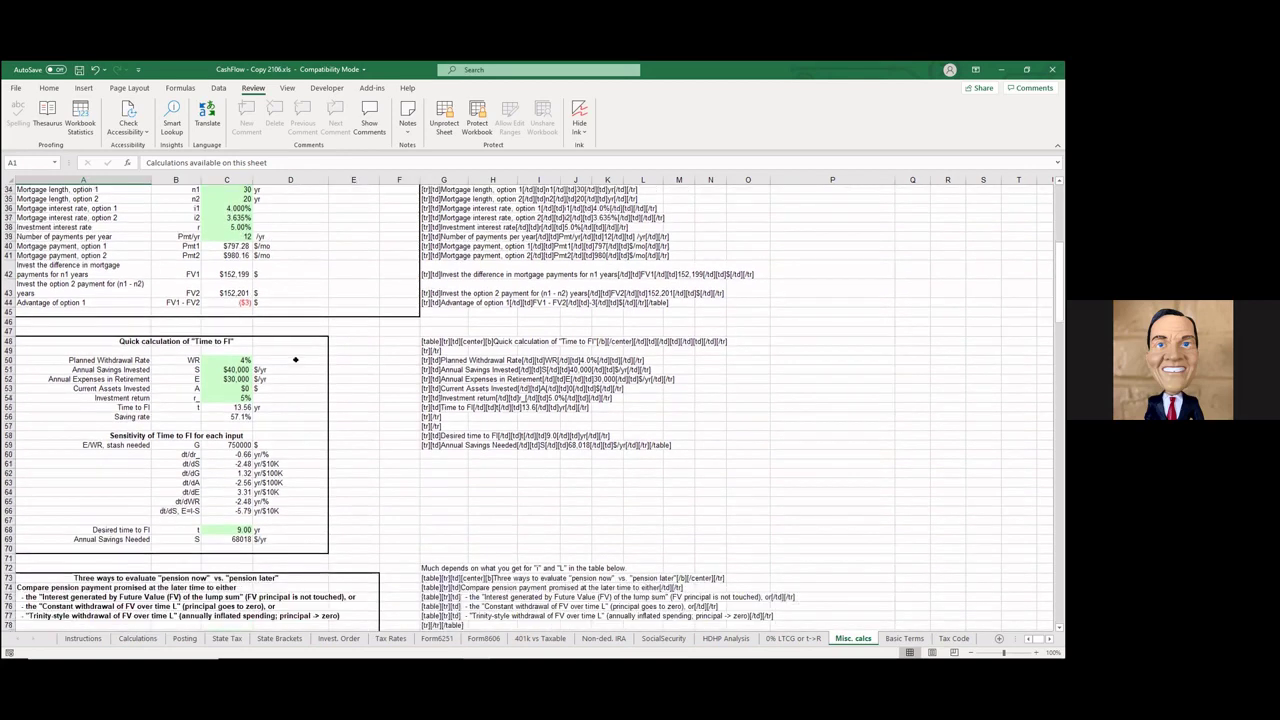
Review the Time to FI and pension now vs. later calculators, continuing to the lump sum vs. annual payments comparison and its chart.
scroll(291, 359, "down", 2)
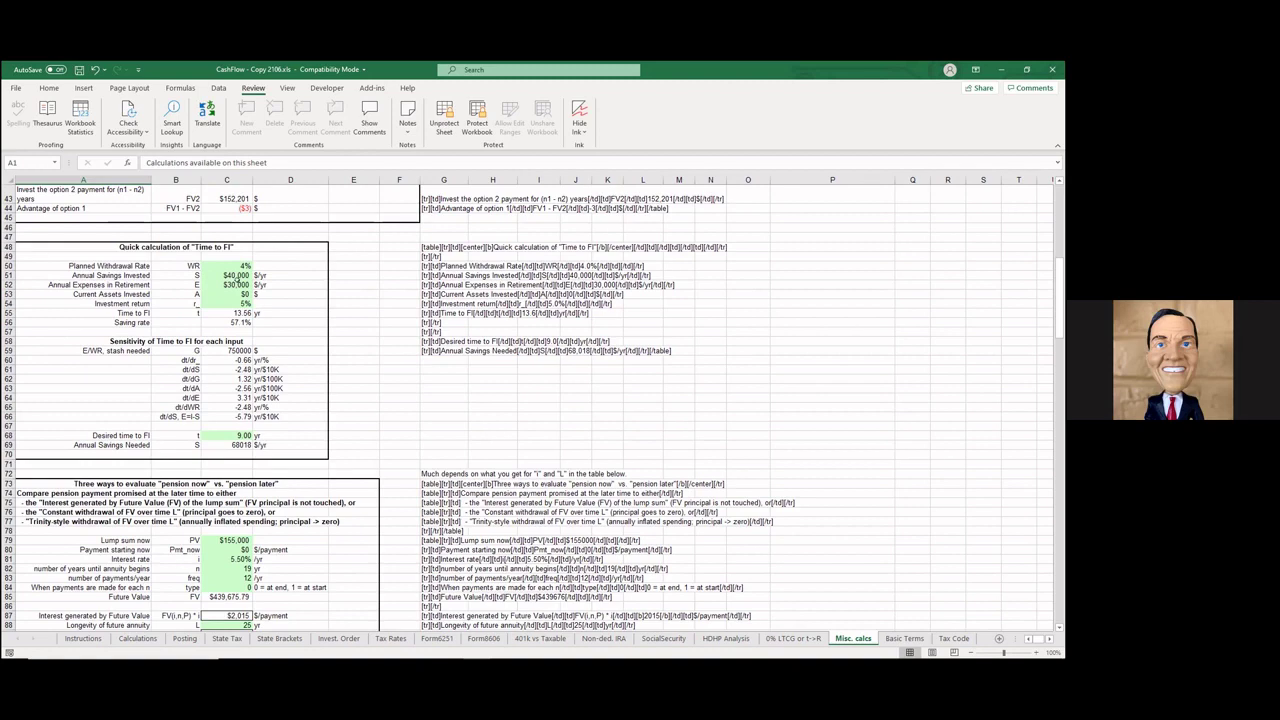
scroll(269, 293, "down", 2)
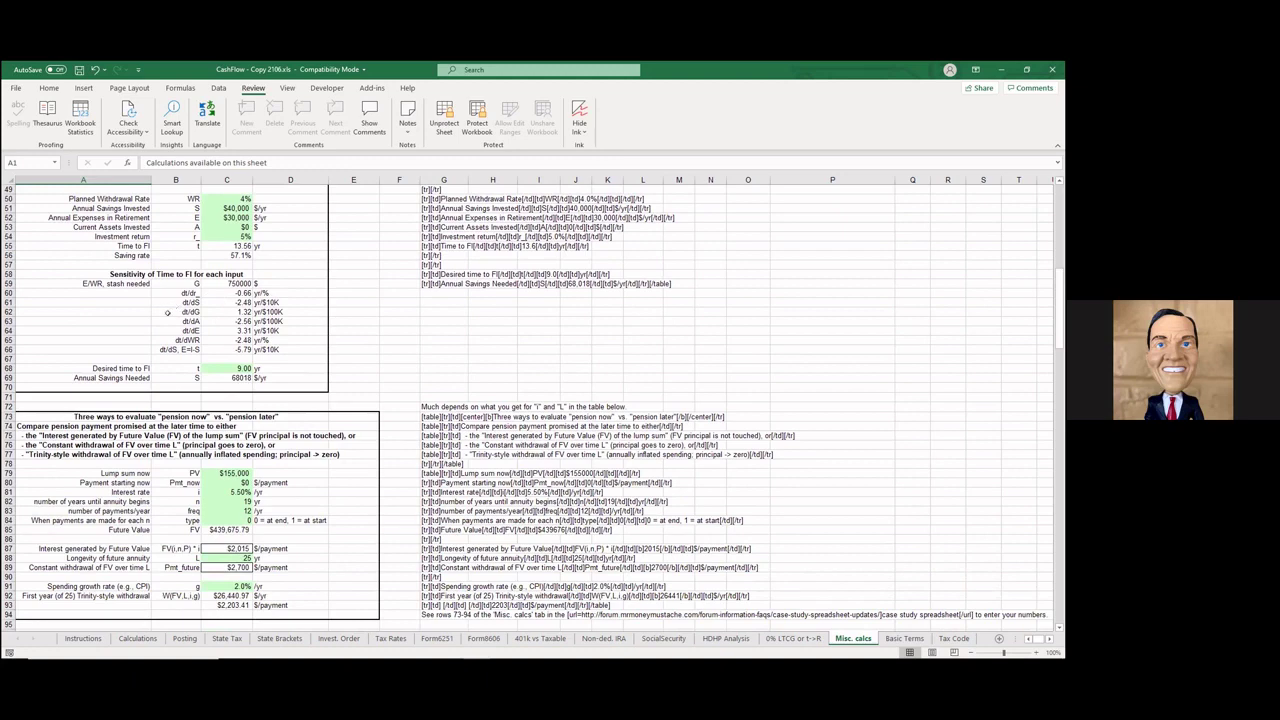
scroll(228, 302, "down", 2)
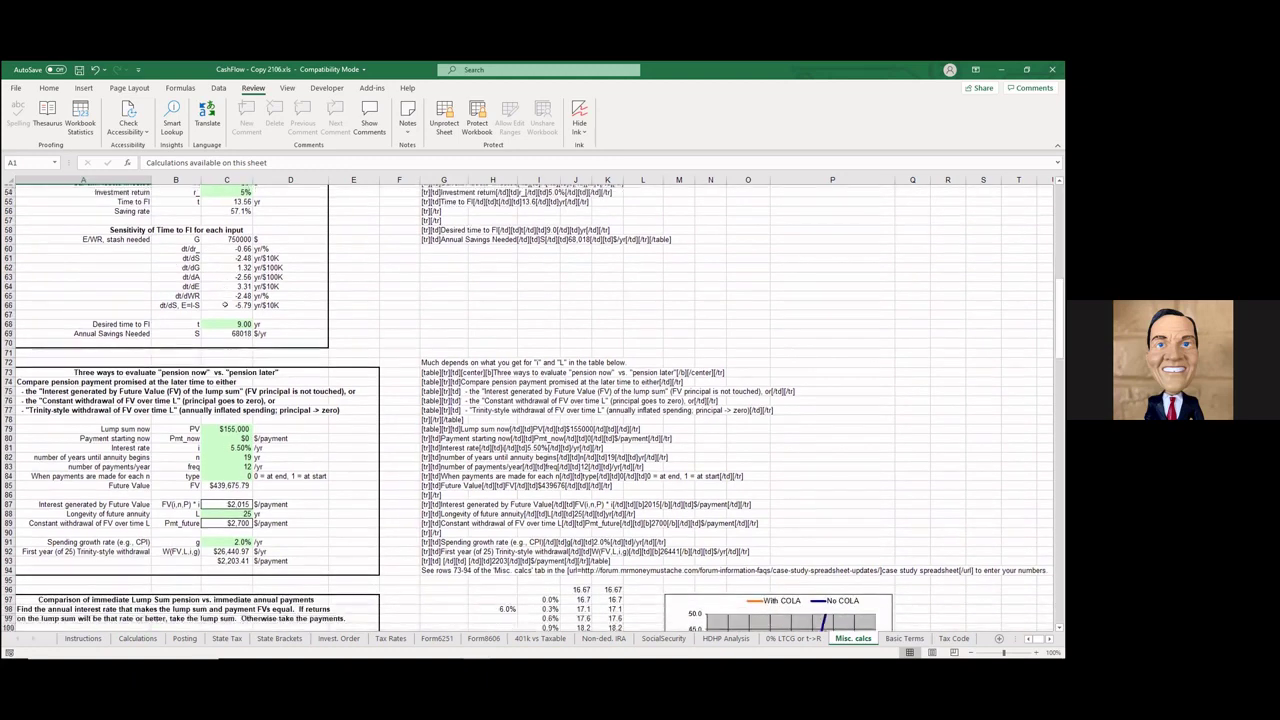
scroll(145, 345, "down", 3)
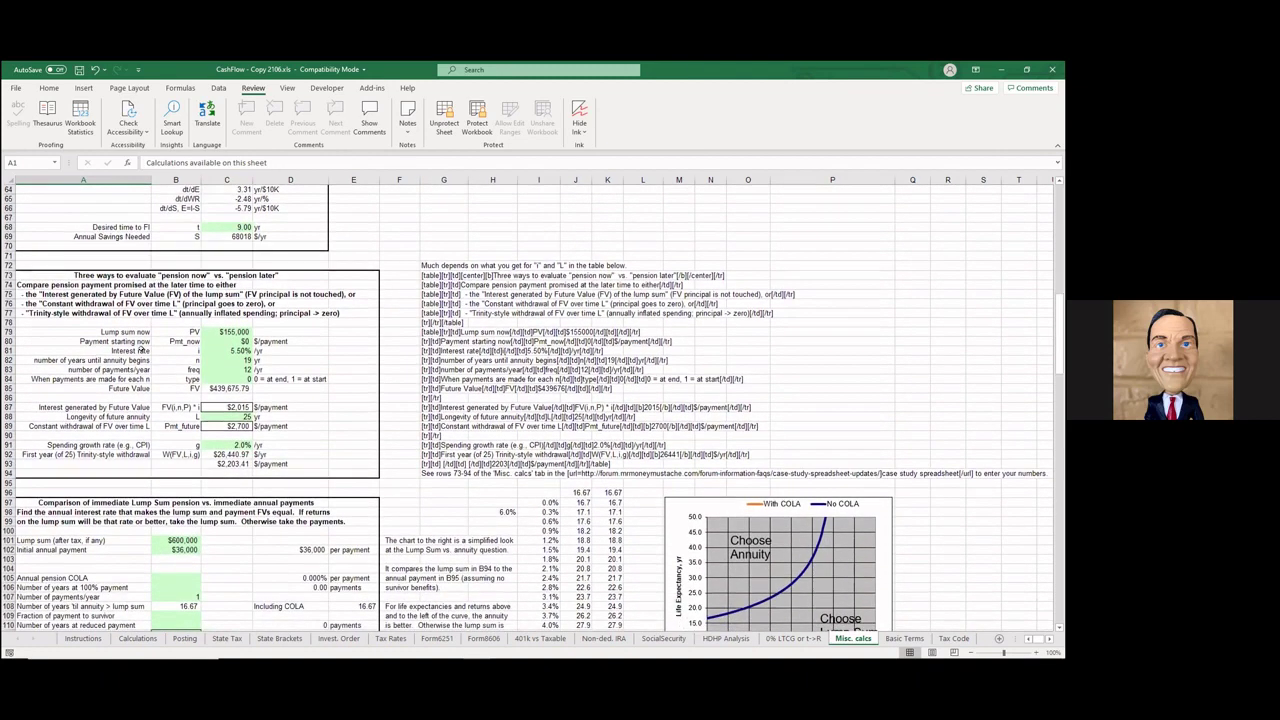
scroll(147, 352, "down", 5)
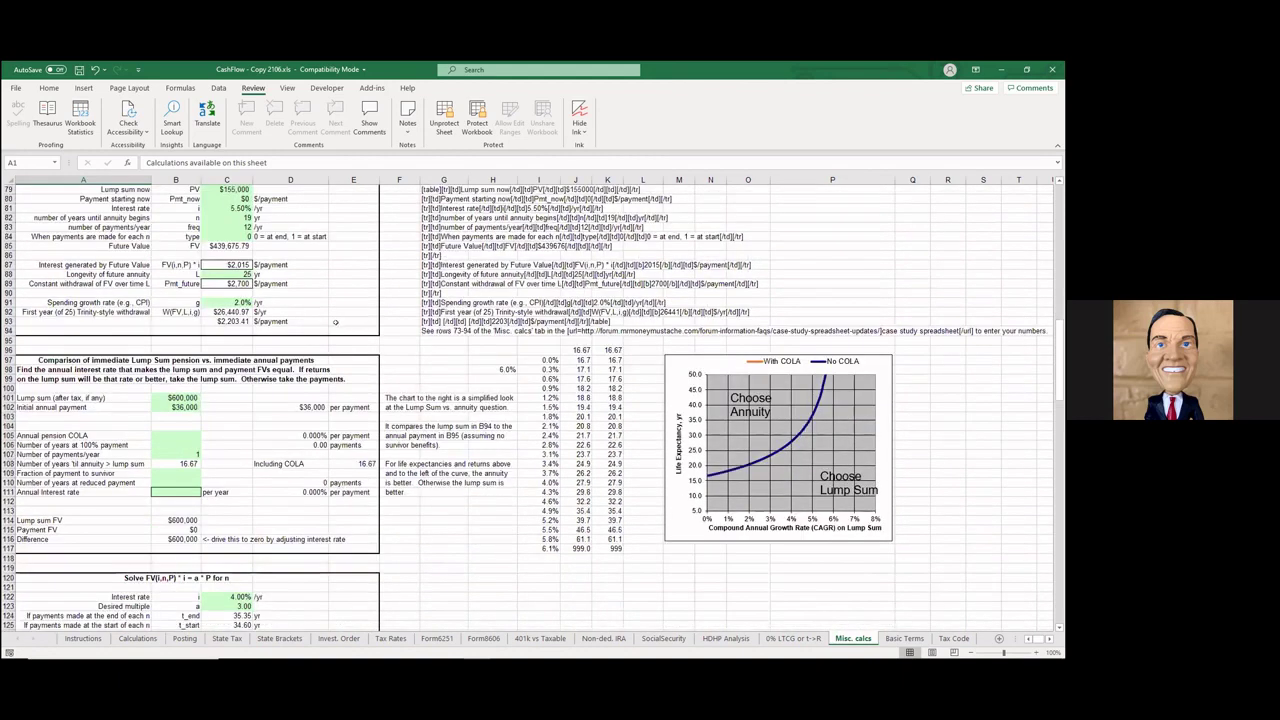
scroll(192, 370, "down", 1)
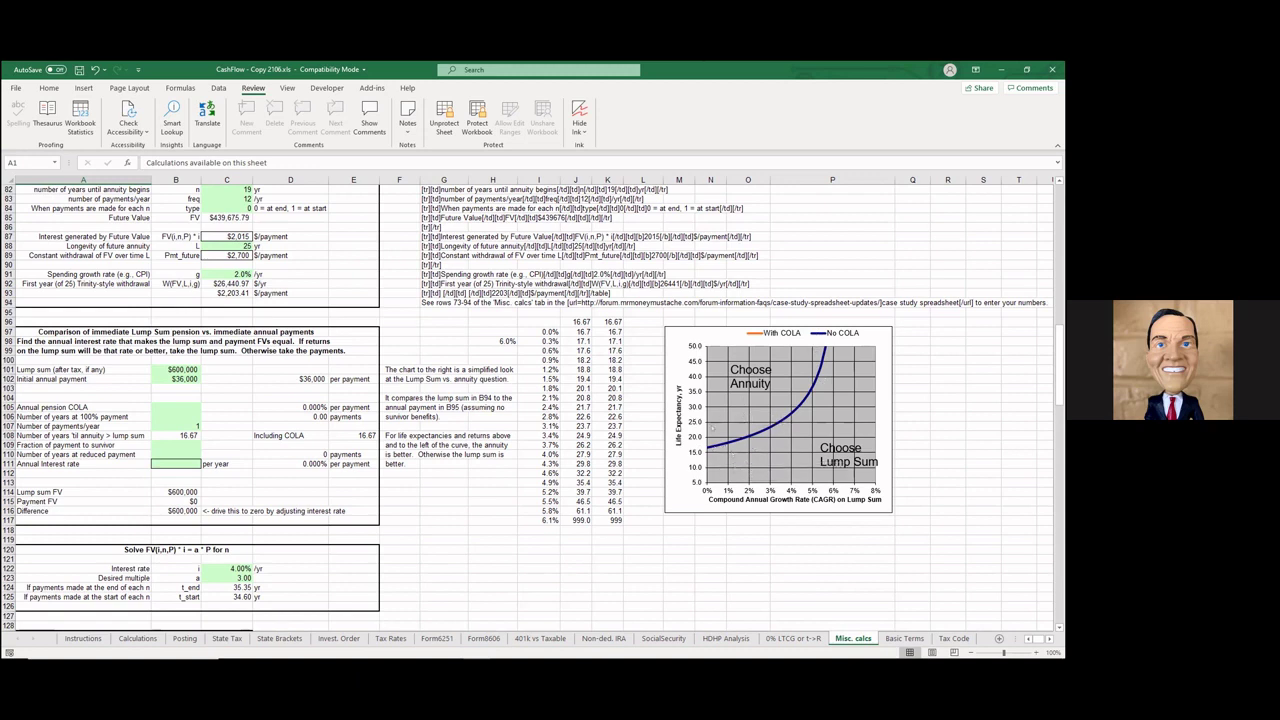
mouse_move(791, 413)
Try a lump sum of 300000 in cell B101 of the pension comparison, then undo the entry.
left_click(176, 369)
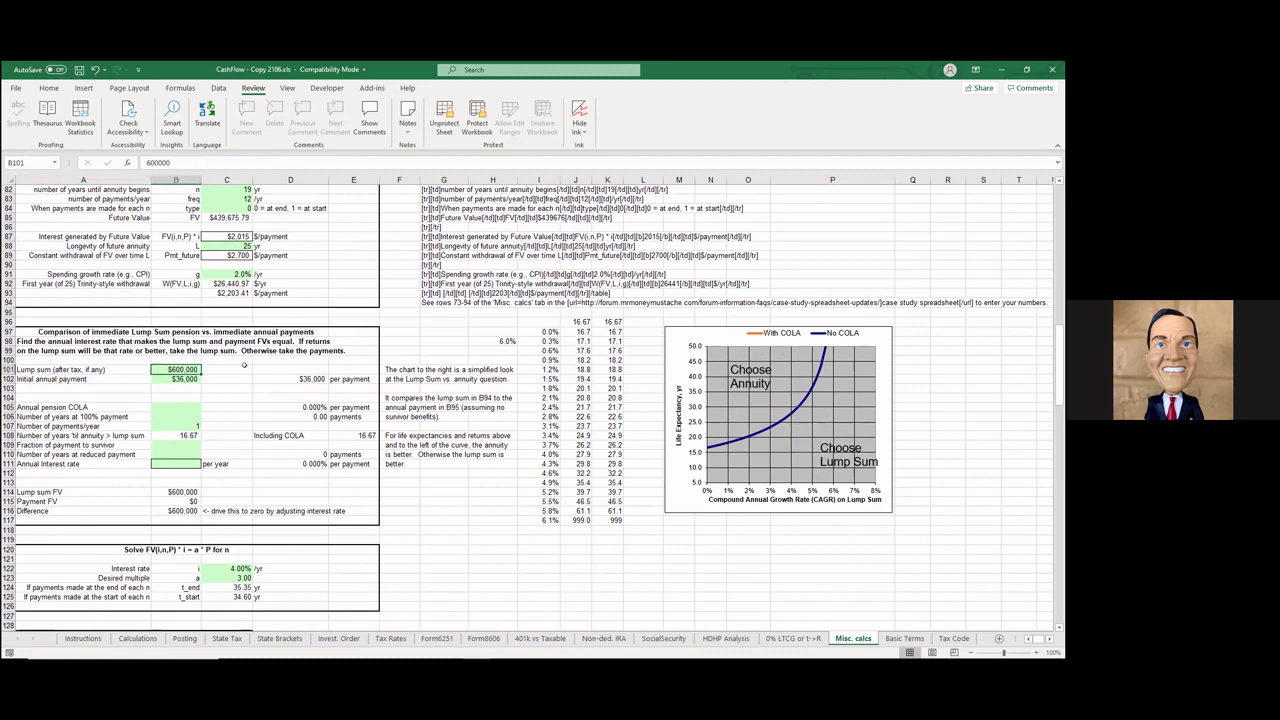
type("3000")
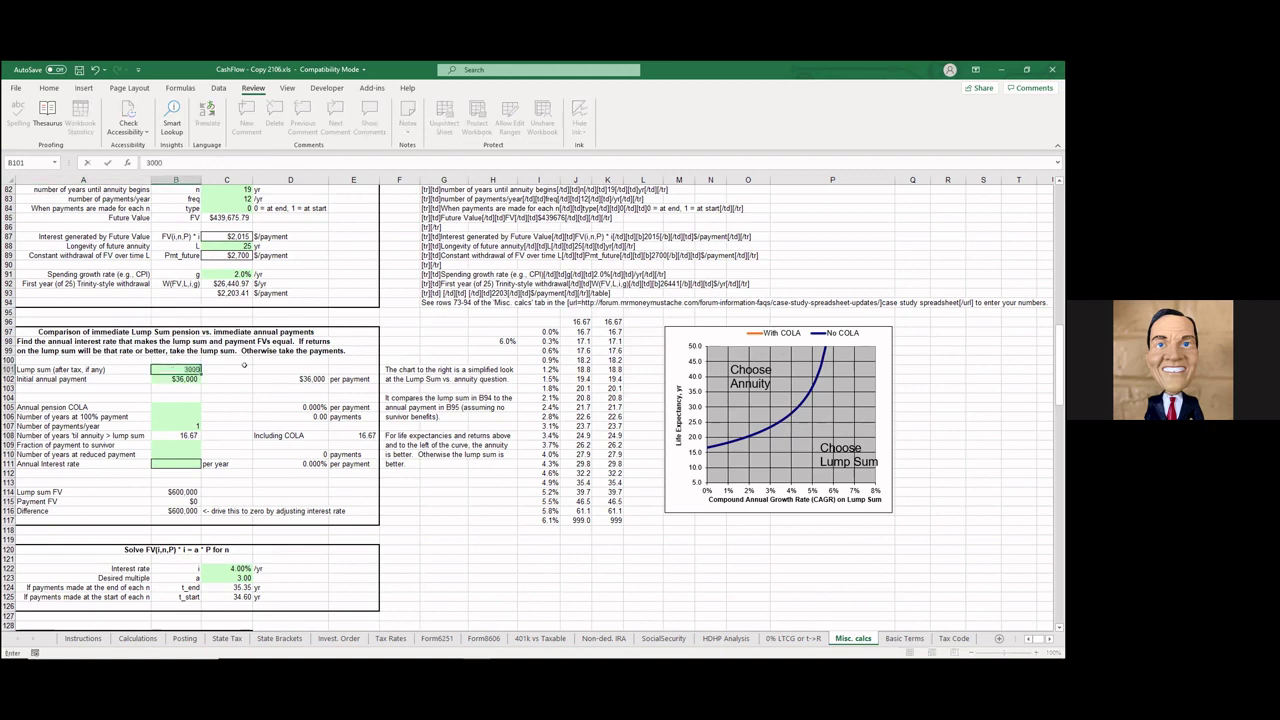
type("00")
key("Return")
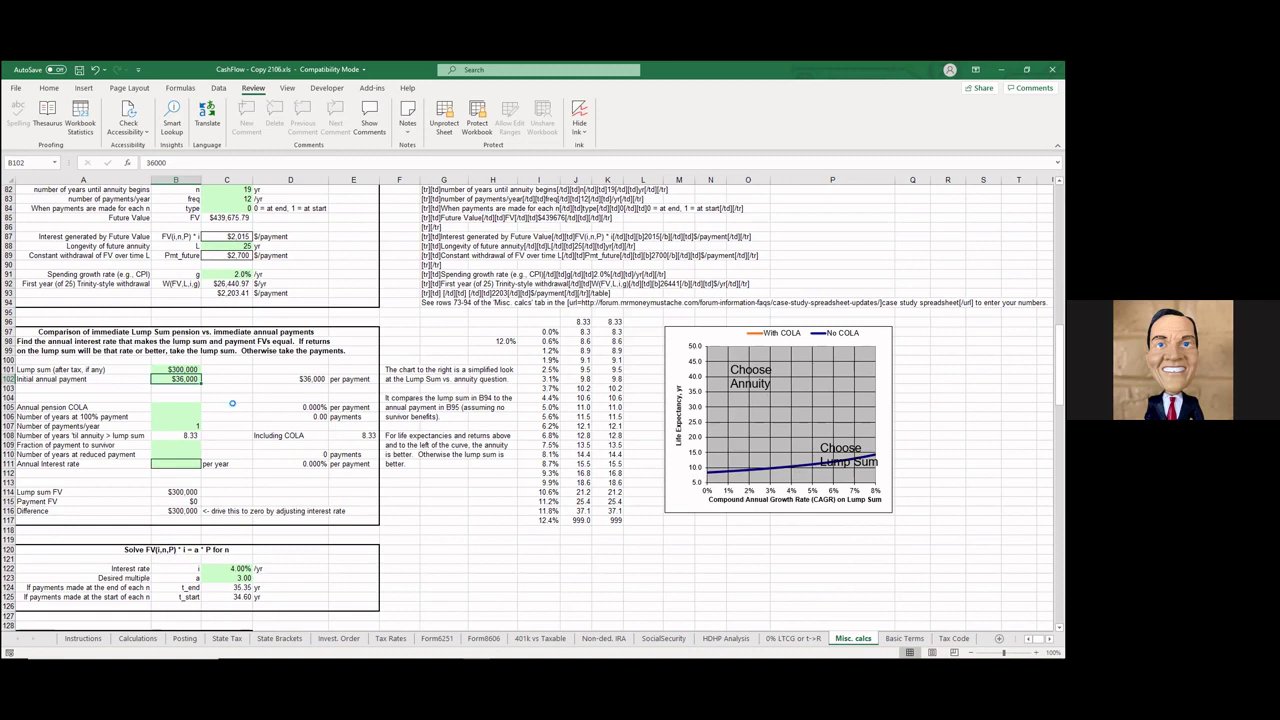
key("ctrl+z")
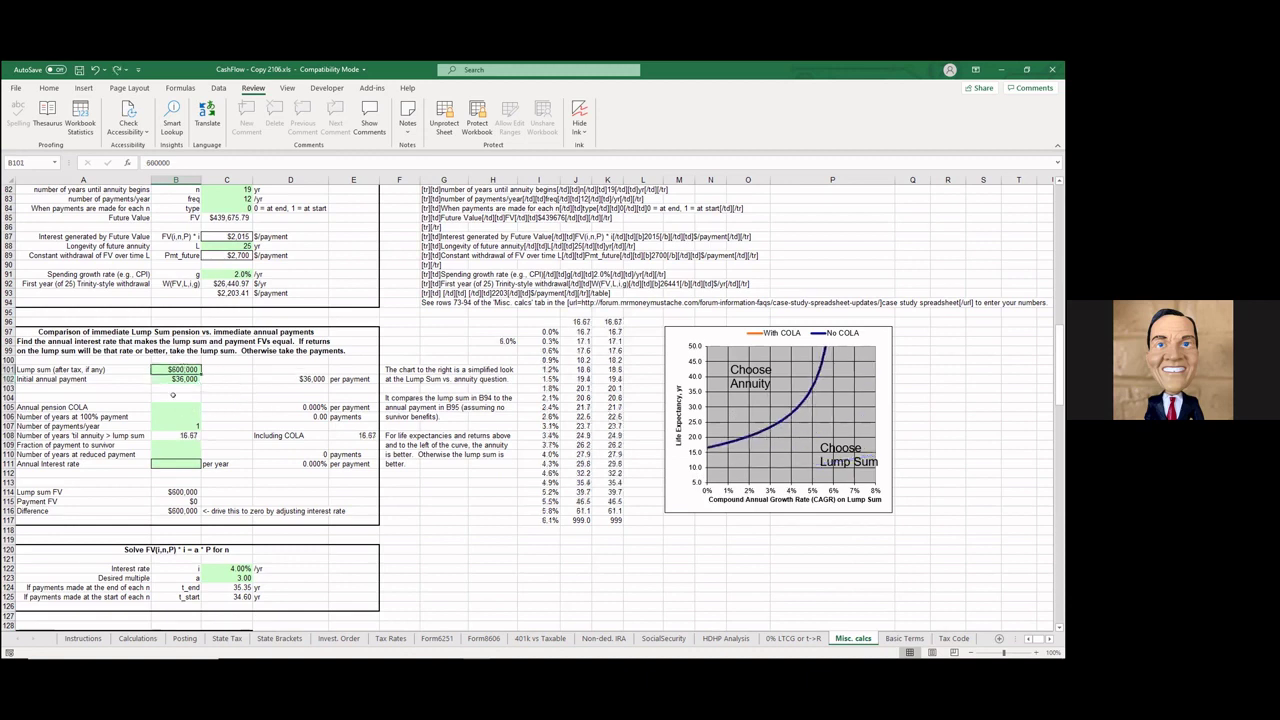
Try a lump sum of 1000000 in cell B101 of the pension comparison, then undo the entry.
type("1000000")
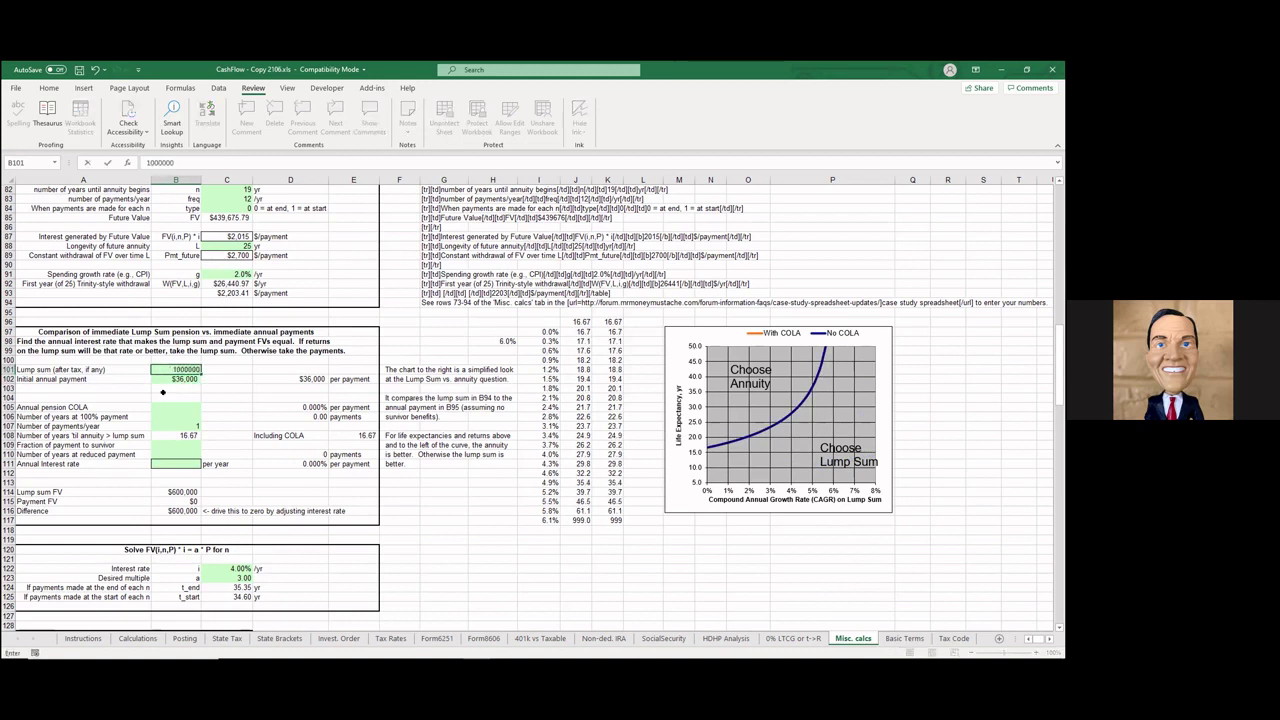
key("Return")
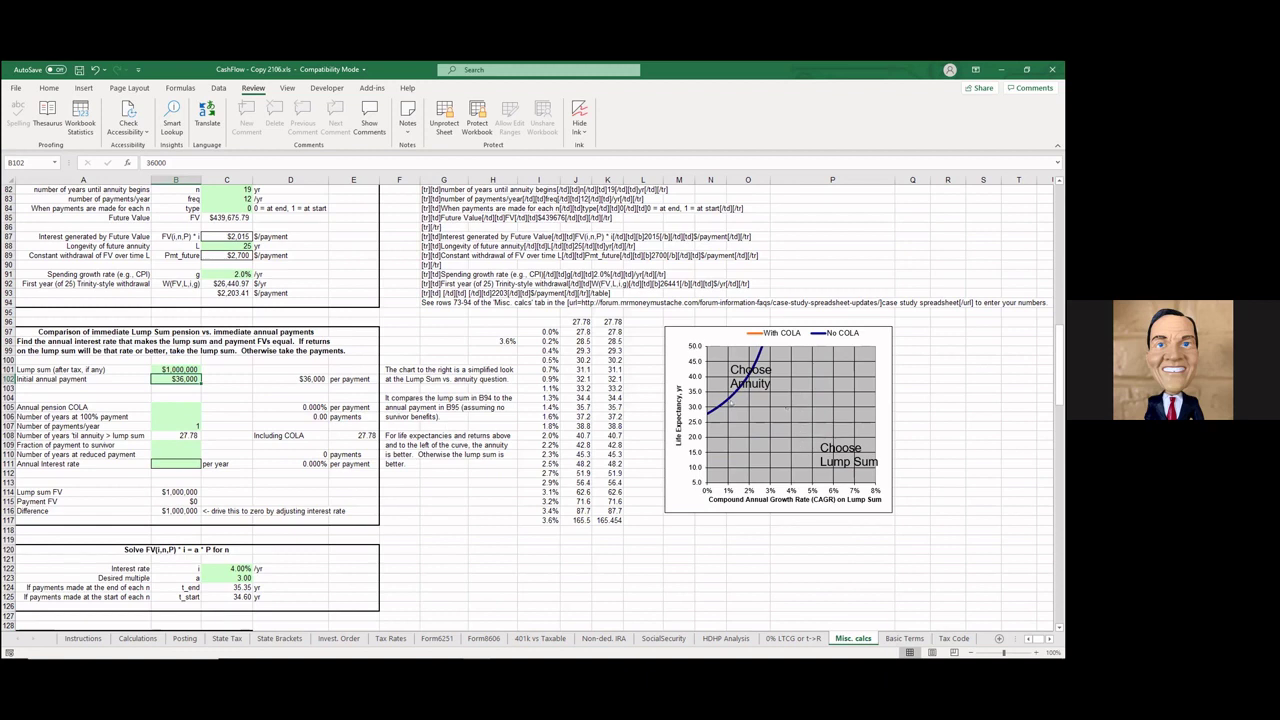
mouse_move(731, 405)
key("ctrl+z")
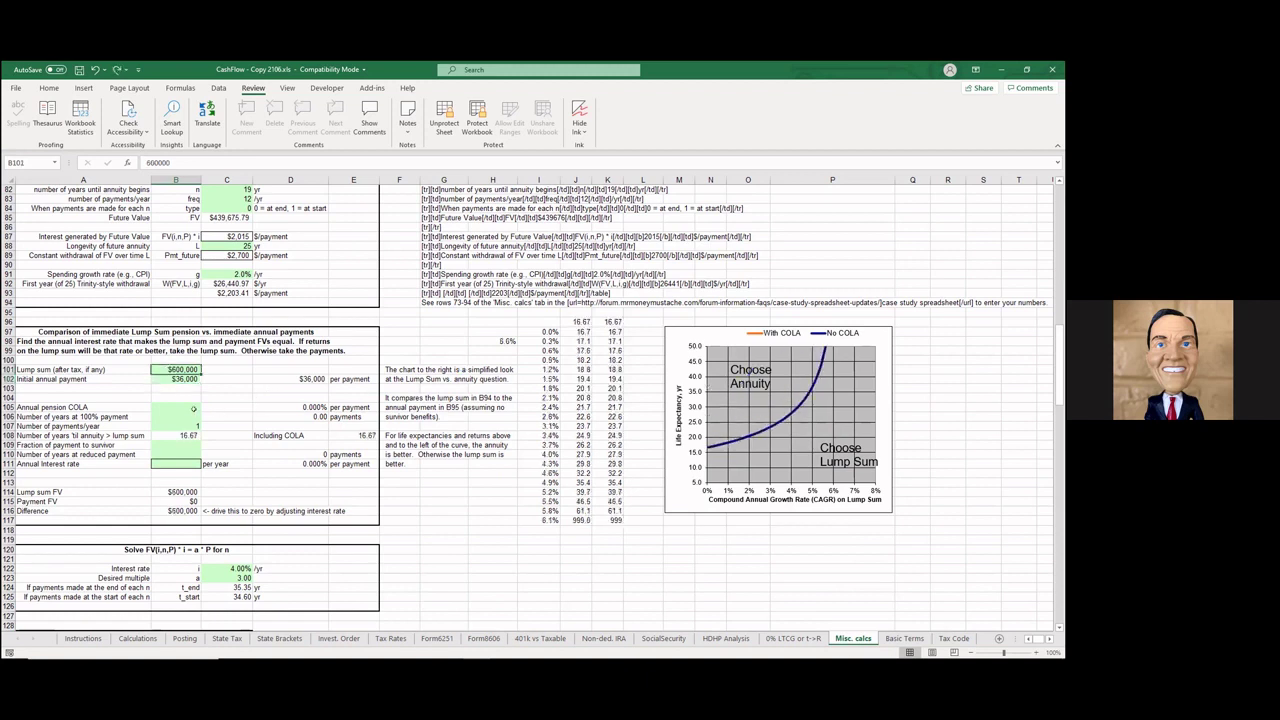
Enter an annual pension COLA of 3% in cell B105 of the lump sum vs. annual payments comparison.
left_click(167, 408)
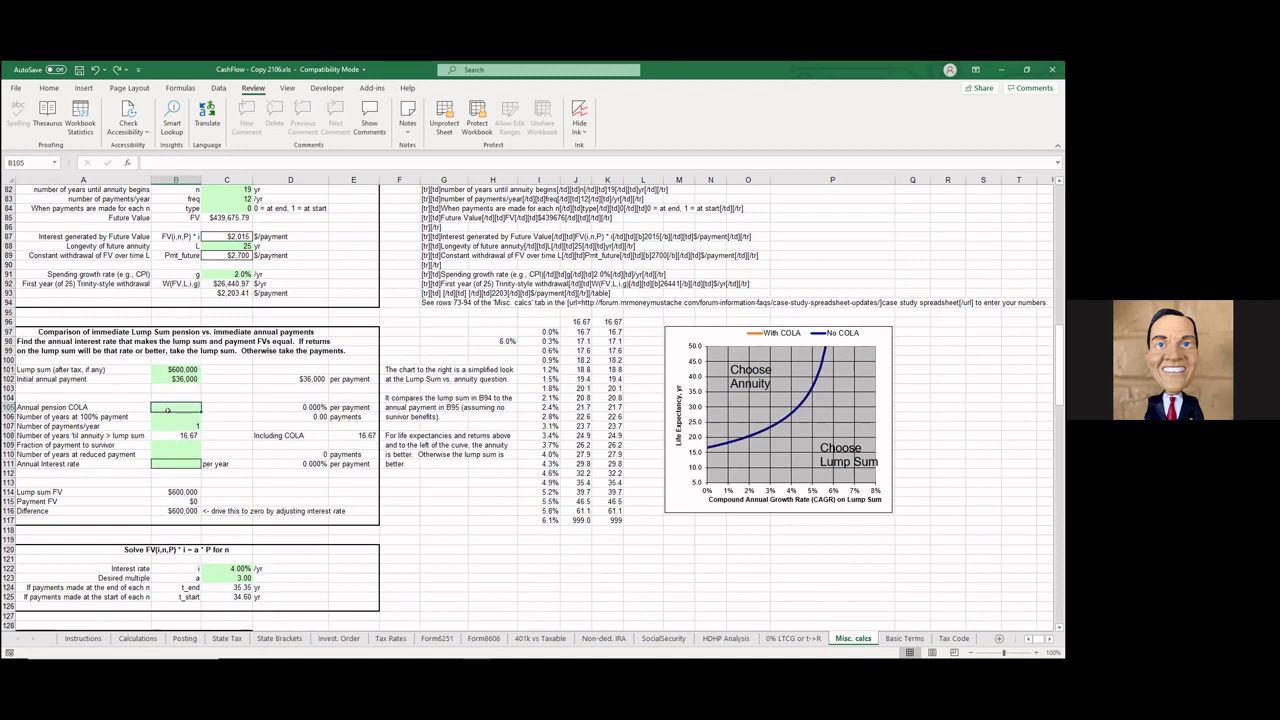
type("3%")
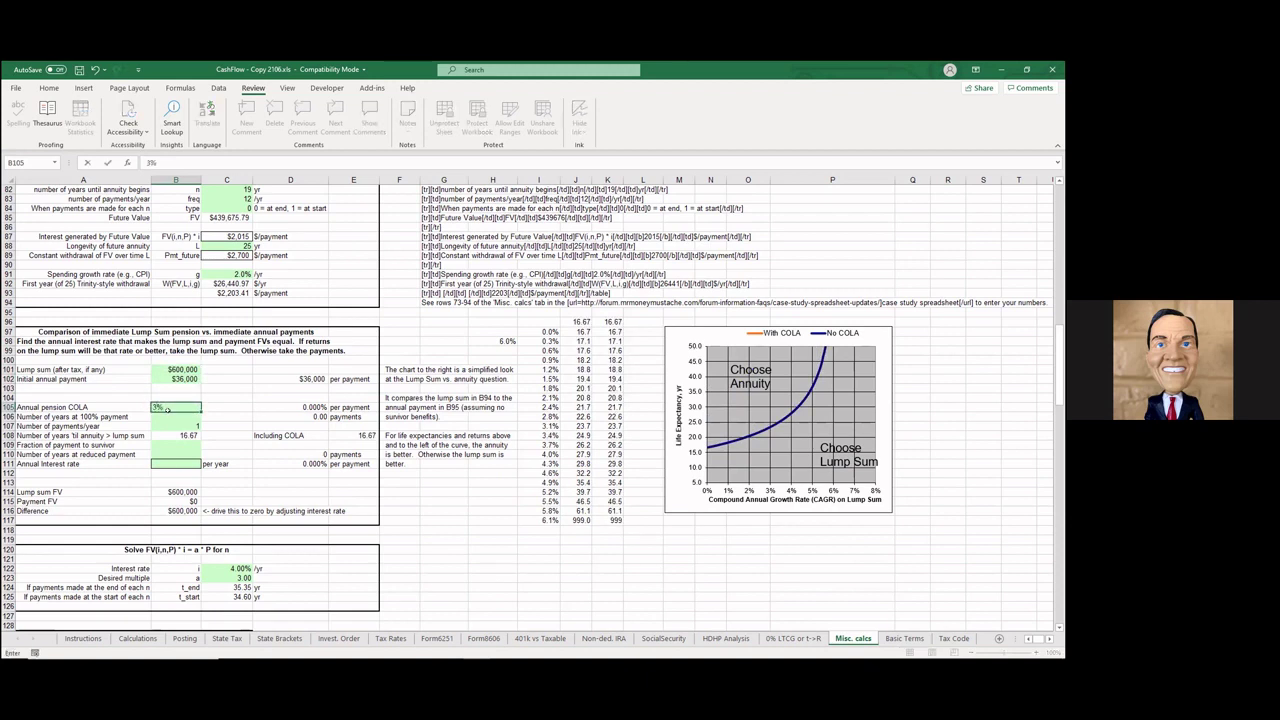
key("Return")
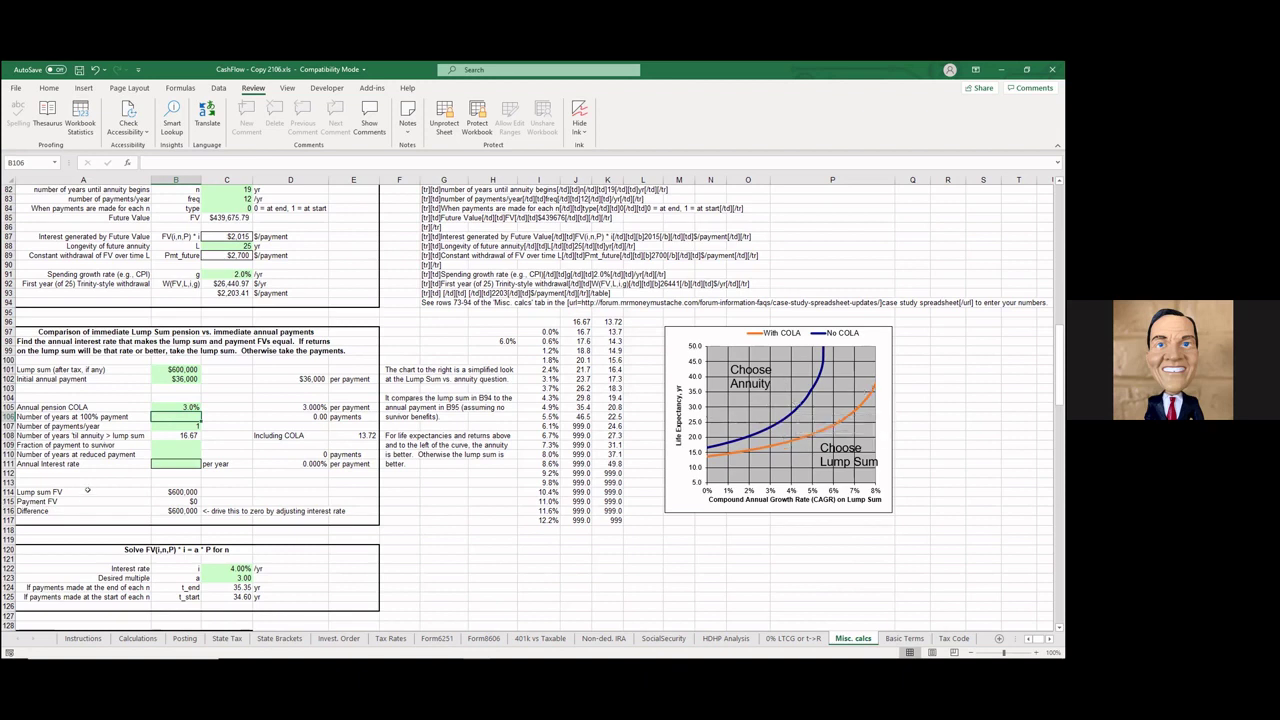
Examine the remaining Misc. calcs calculators, including taxable account growth, Roth vs. Traditional, fixed vs. adjustable loans, withdrawal tax rates, pension spending and growing annuity.
scroll(202, 429, "down", 7)
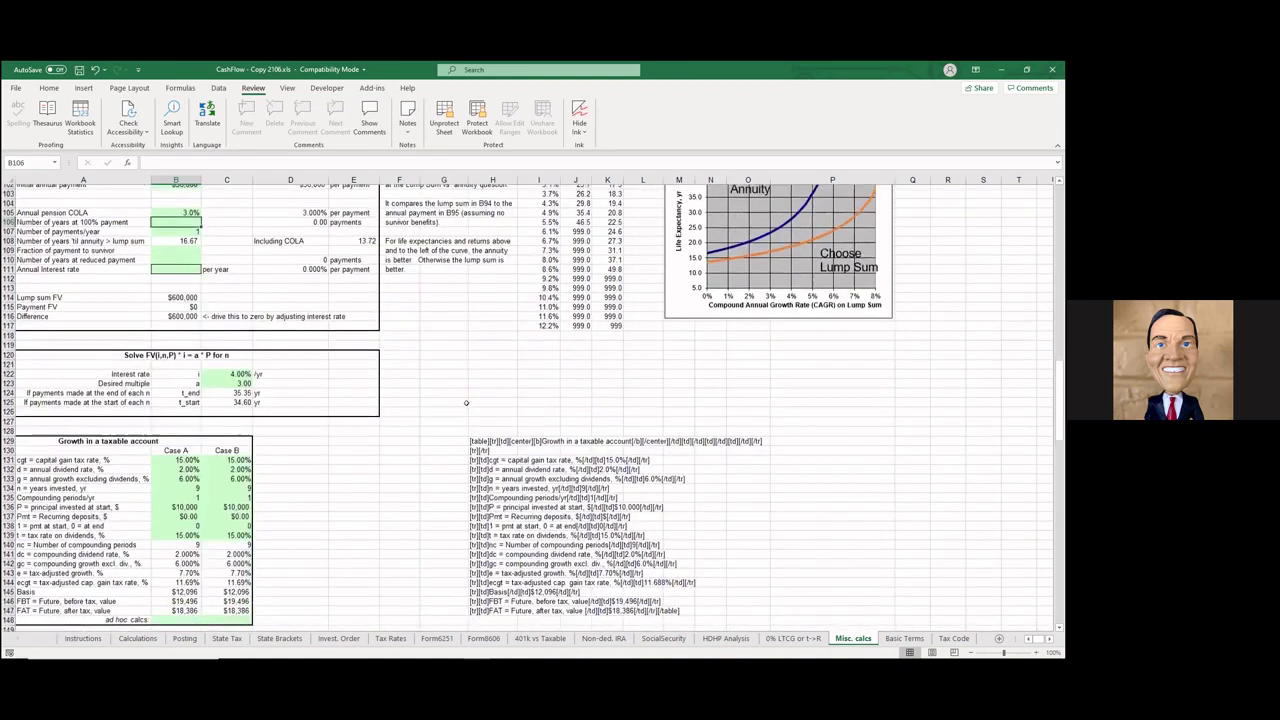
scroll(465, 403, "down", 2)
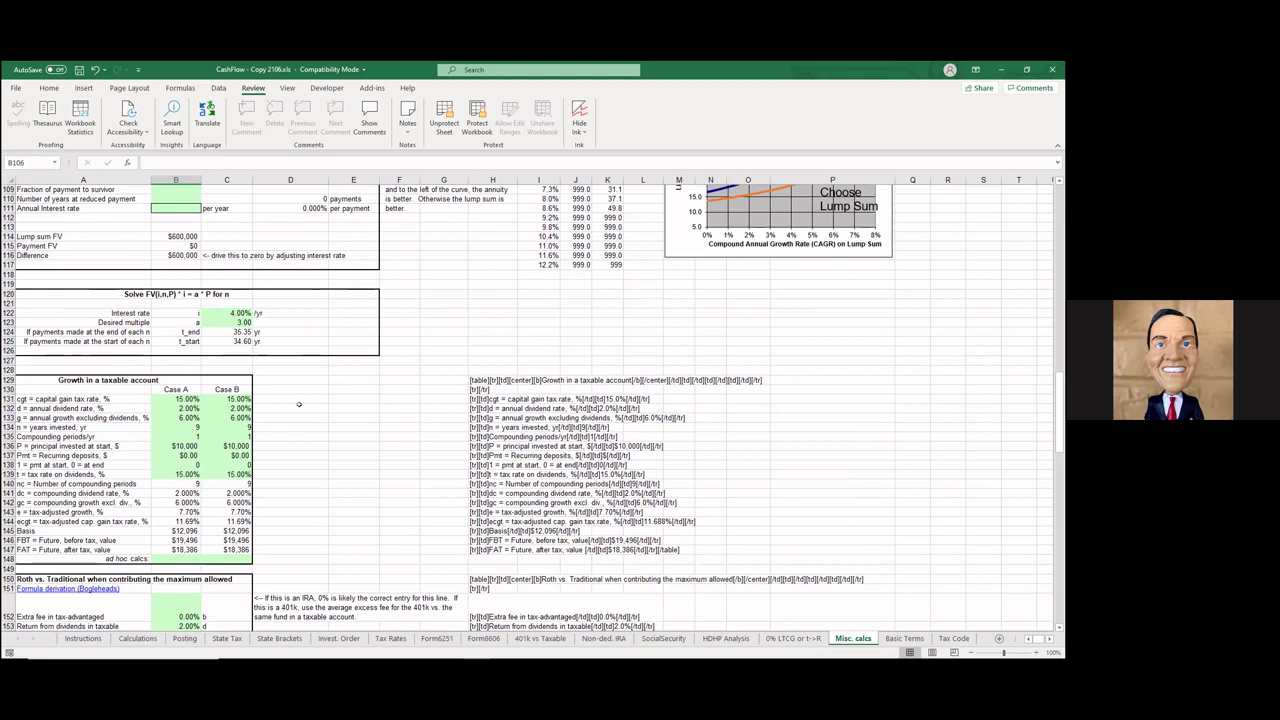
scroll(305, 385, "down", 1)
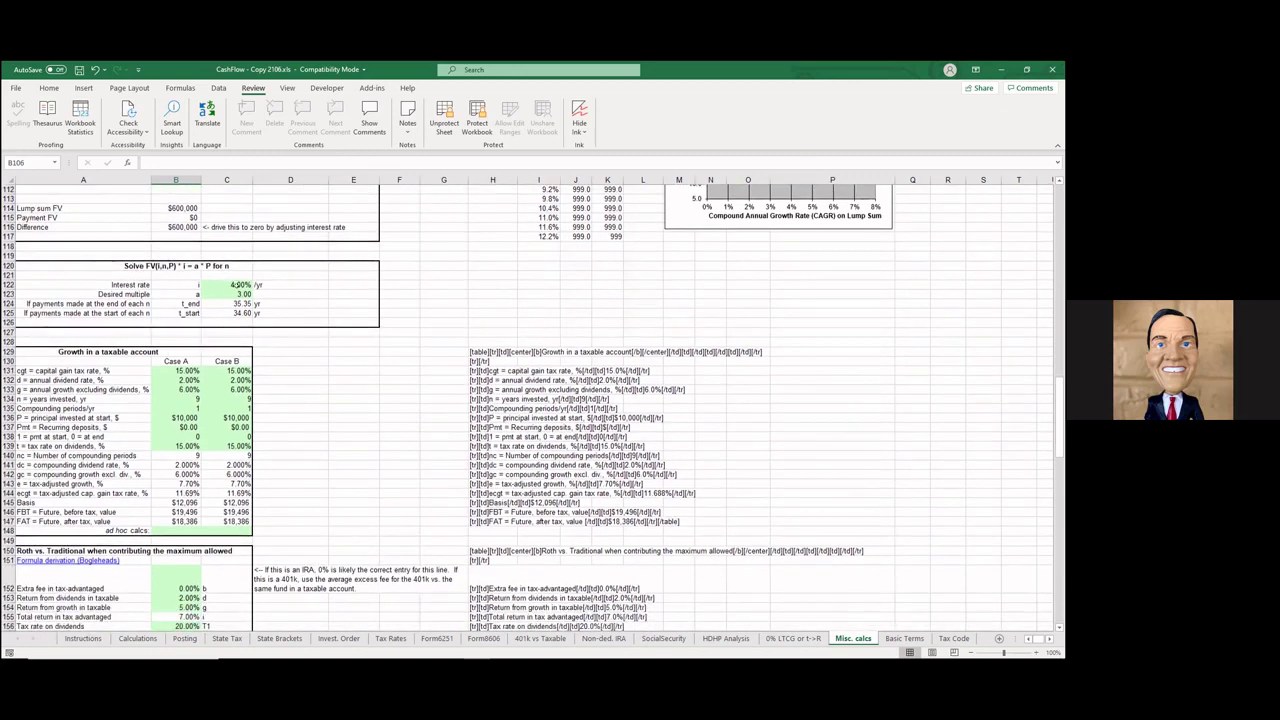
scroll(279, 375, "down", 3)
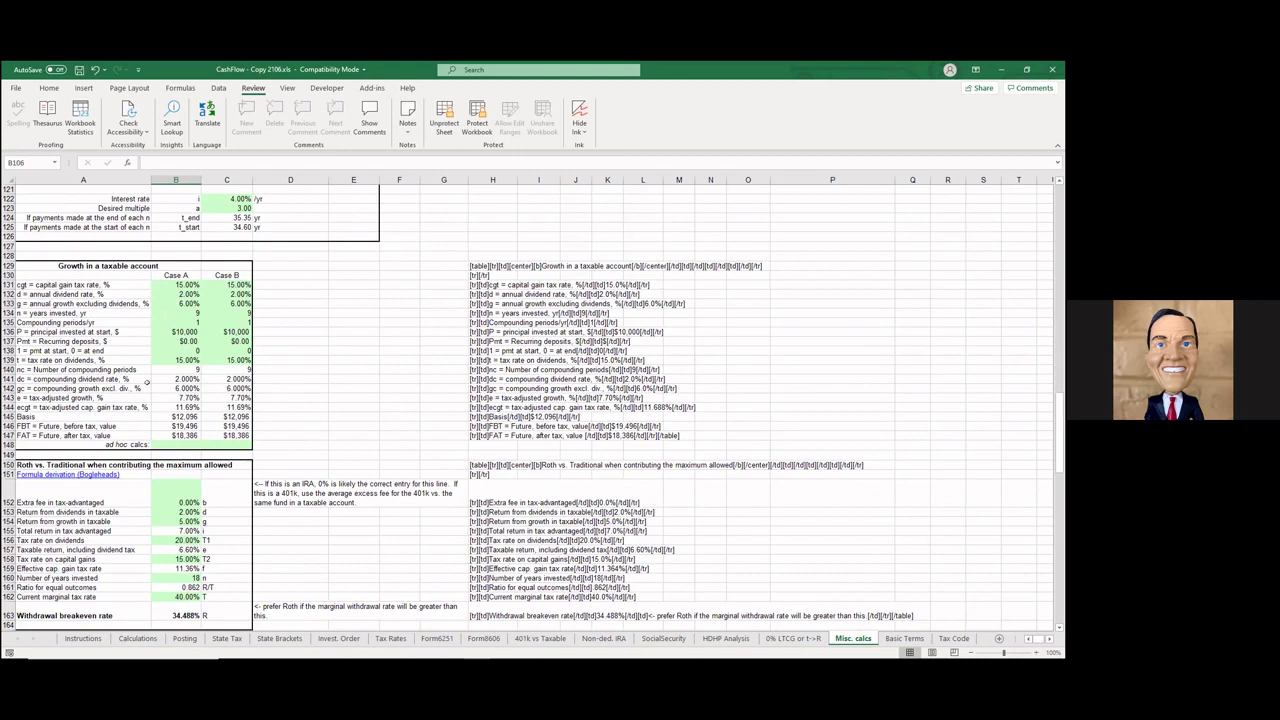
scroll(309, 366, "down", 2)
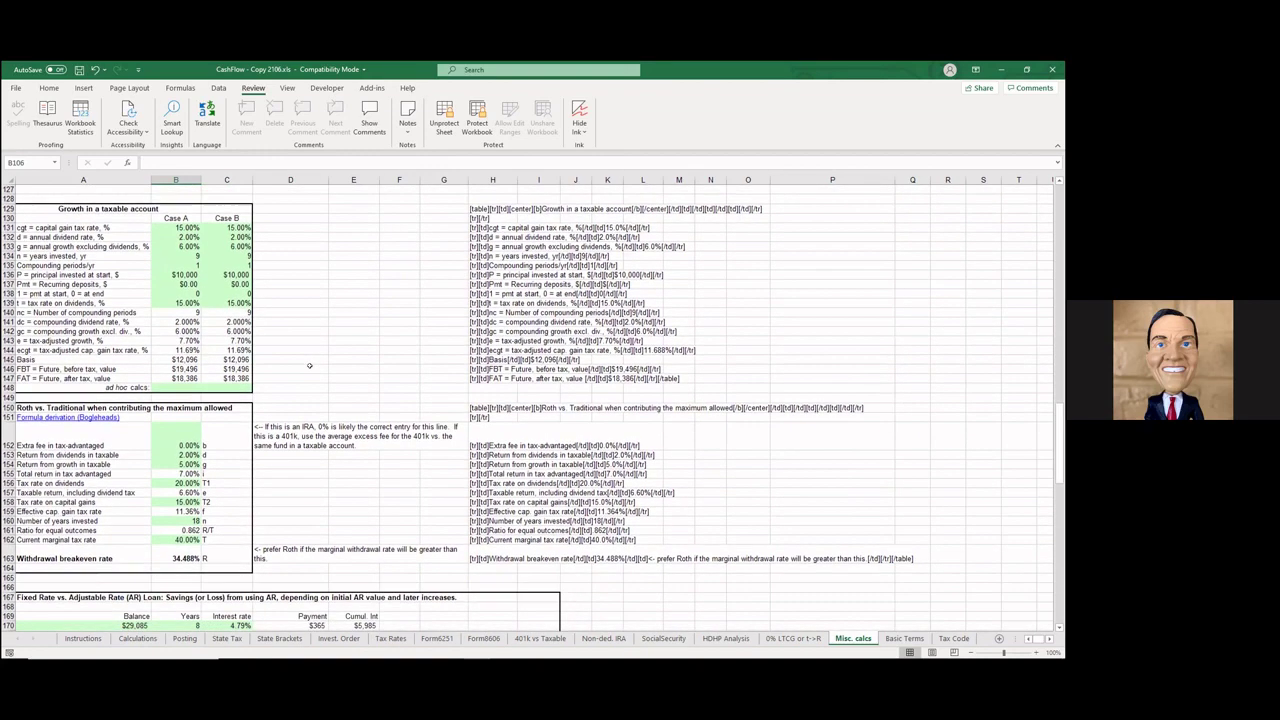
scroll(299, 346, "down", 5)
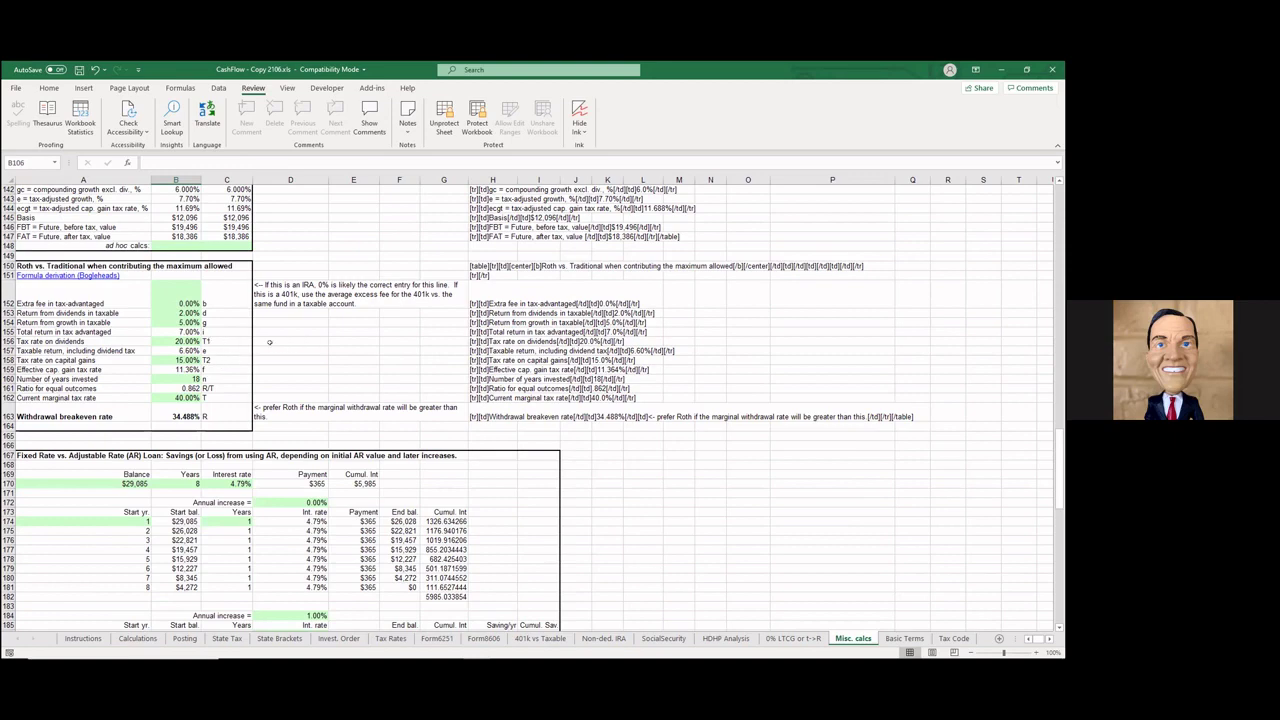
scroll(316, 313, "down", 4)
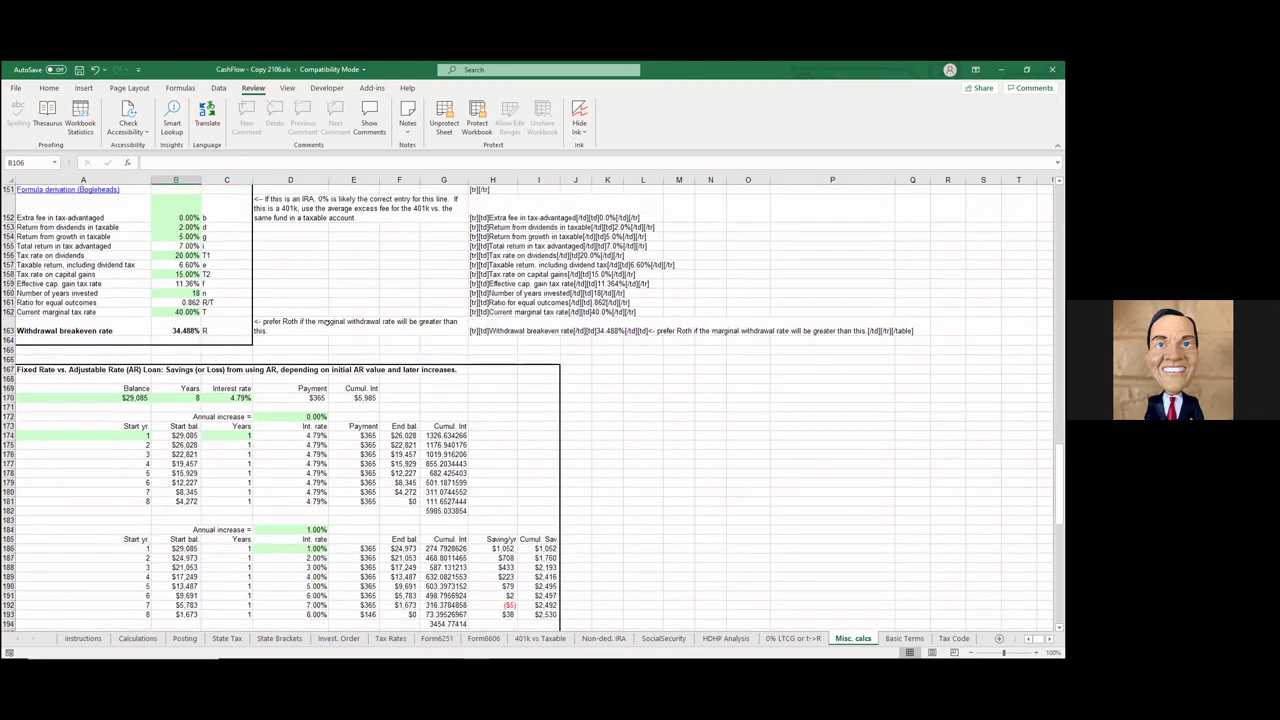
scroll(296, 366, "down", 10)
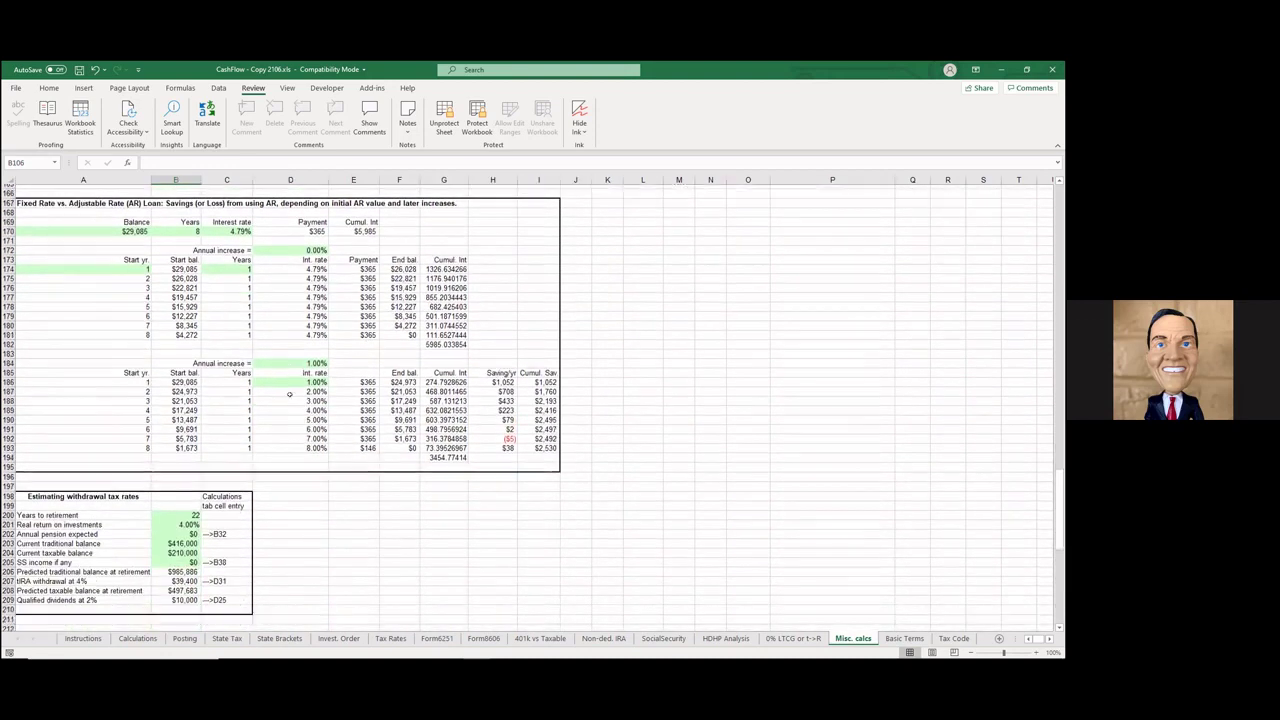
scroll(289, 394, "down", 3)
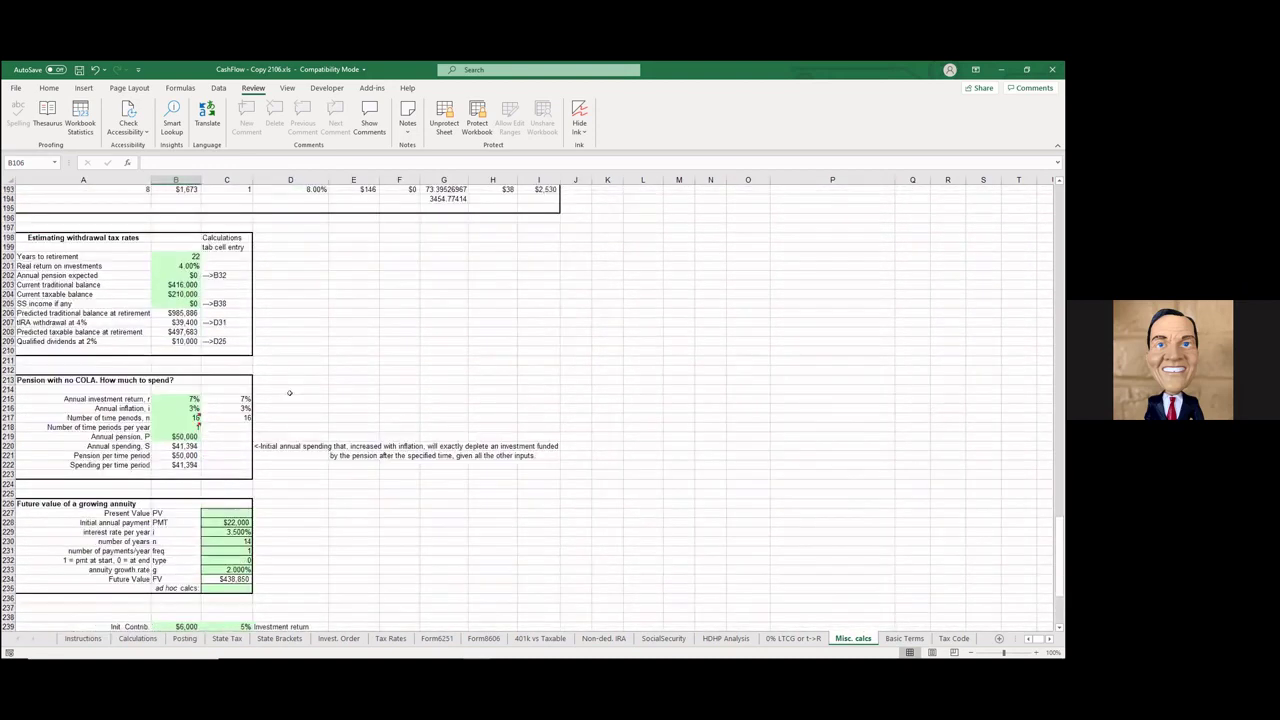
scroll(289, 393, "down", 1)
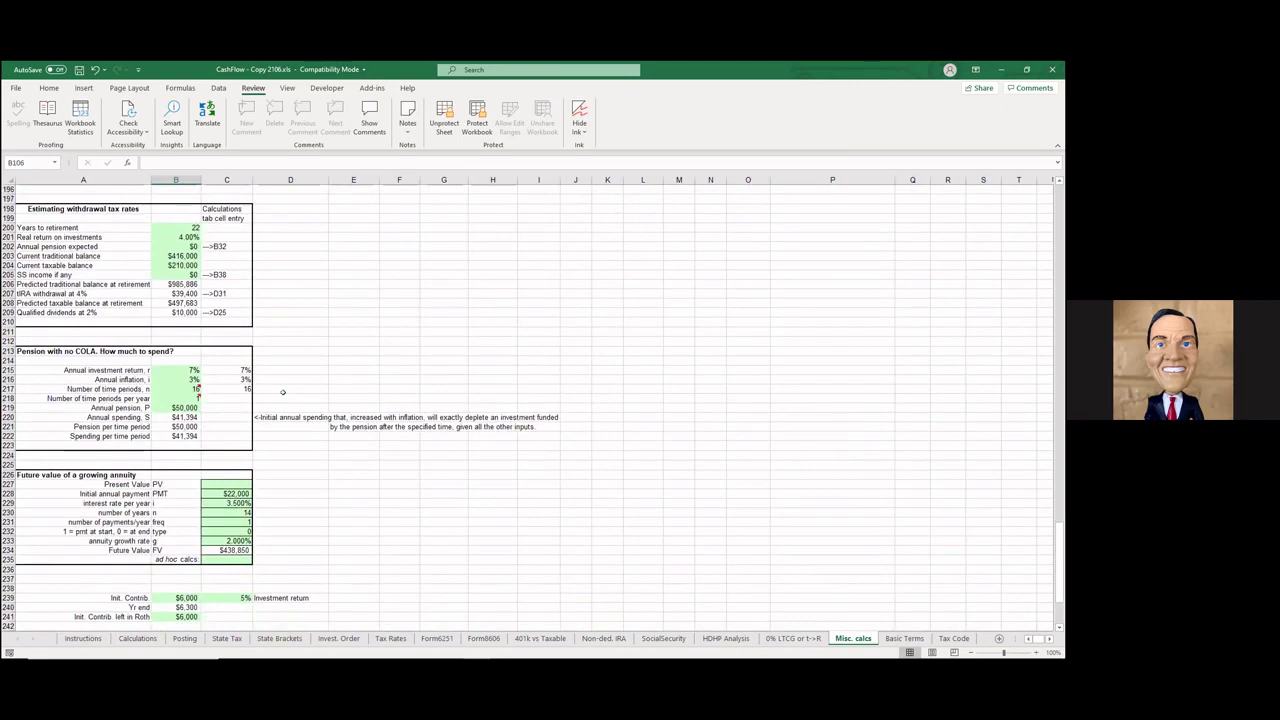
scroll(283, 392, "down", 6)
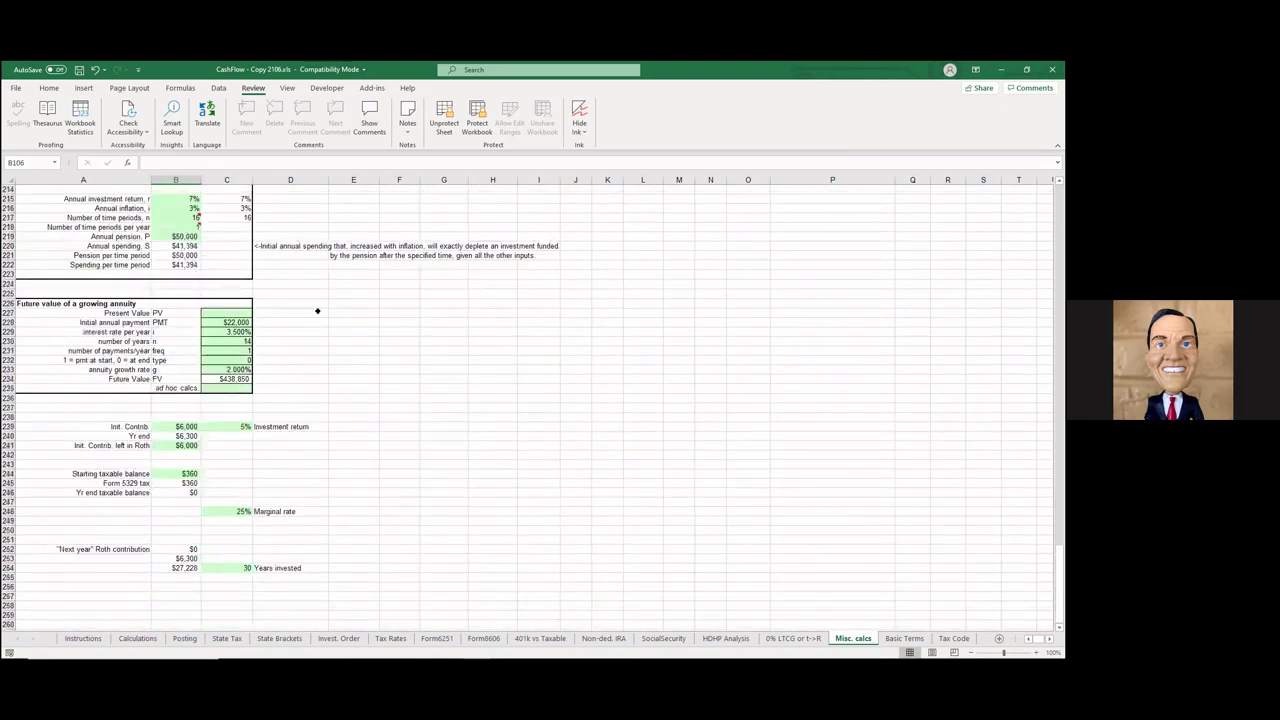
scroll(317, 311, "up", 2)
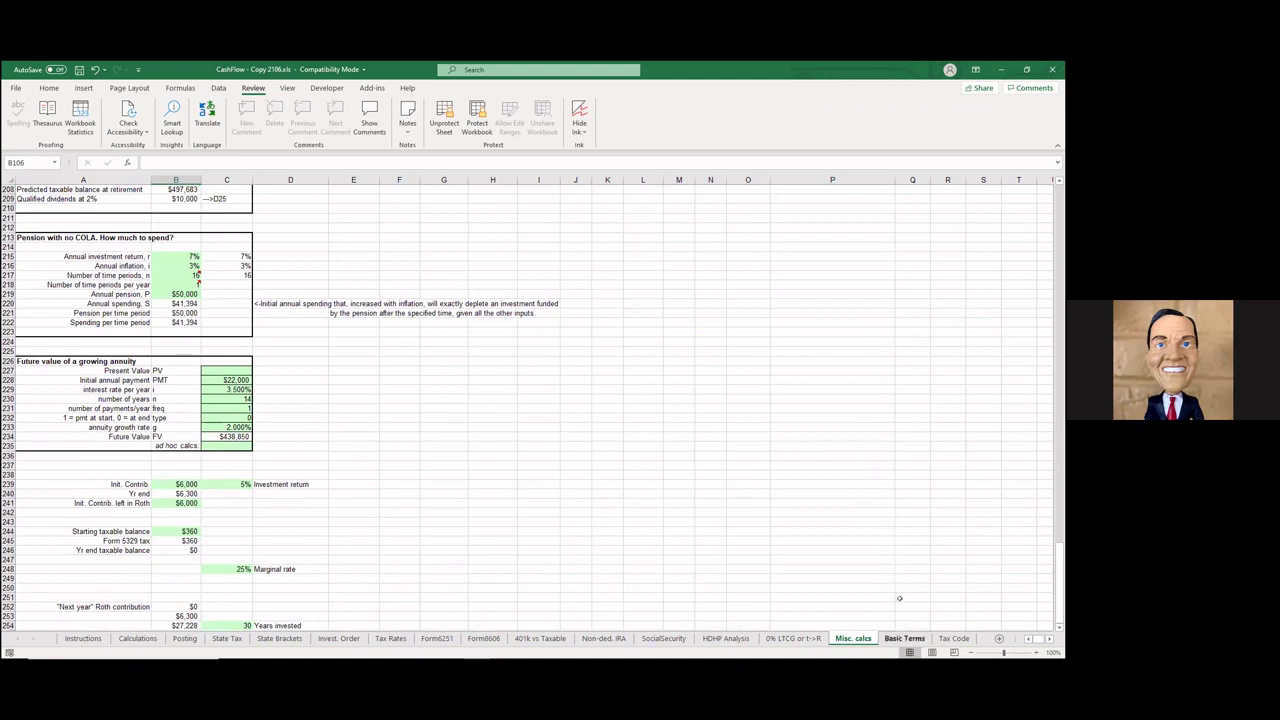
Look at the Basic Terms sheet and the Tax Code sheet, selecting the 2026 year heading in cell C11.
left_click(904, 638)
key("ctrl+Page_Down")
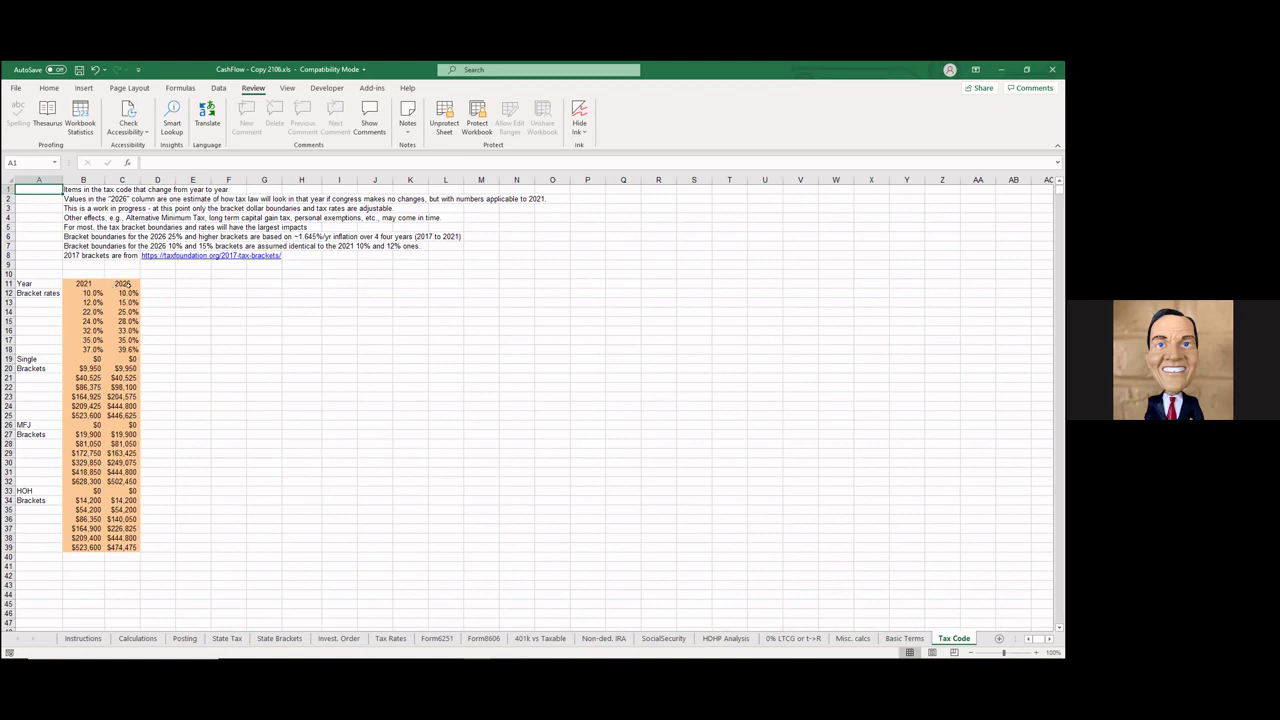
left_click(130, 281)
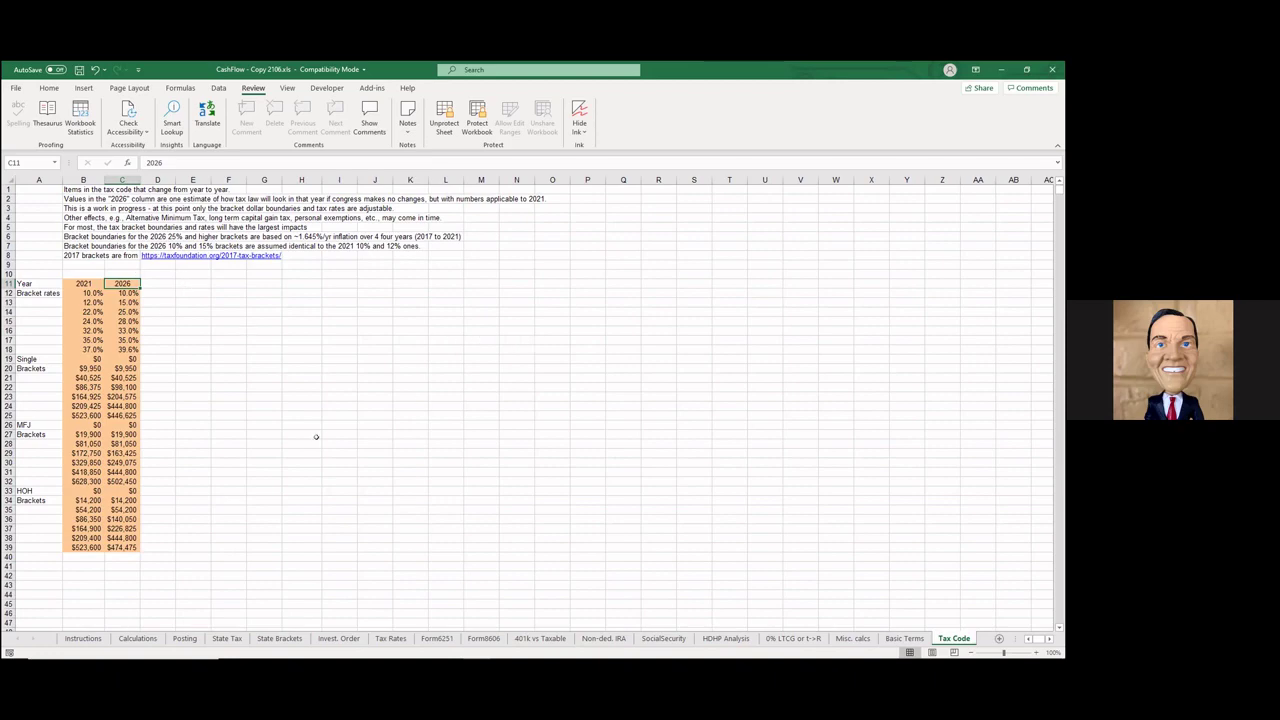
On the Calculations sheet, set the tax bracket year in cell R2 to 2026.
left_click(137, 638)
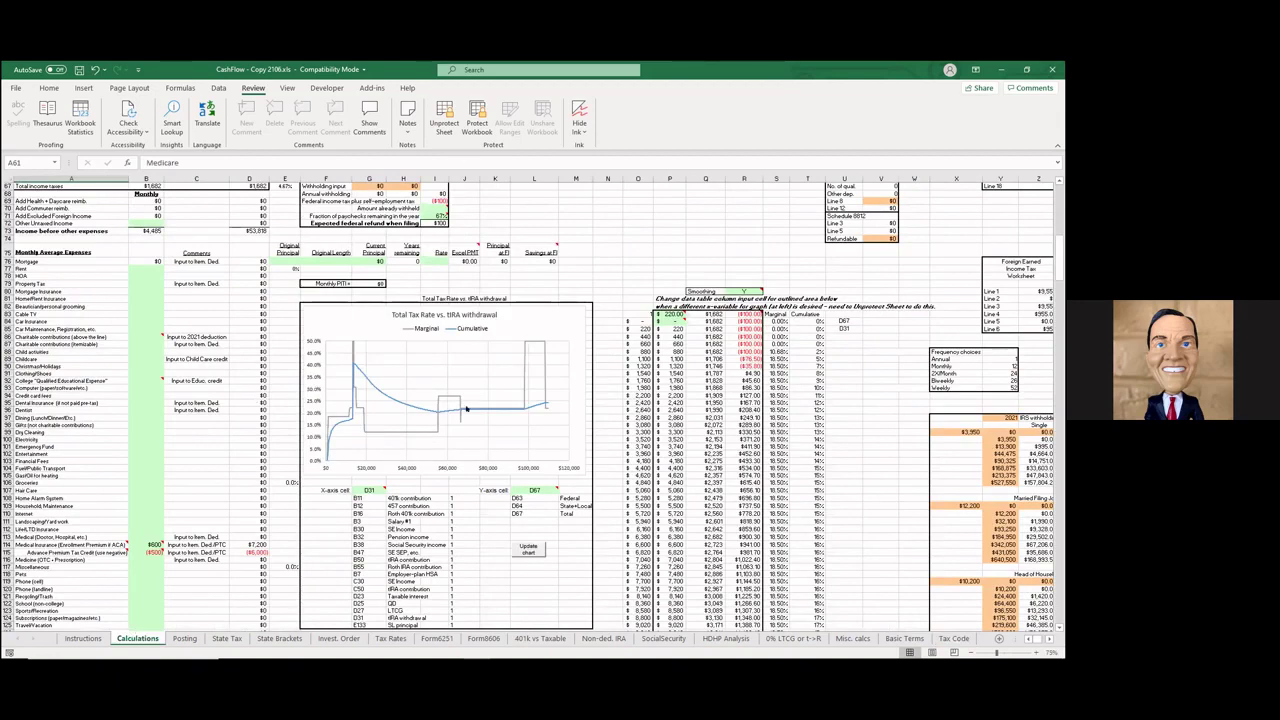
key("ctrl+Home")
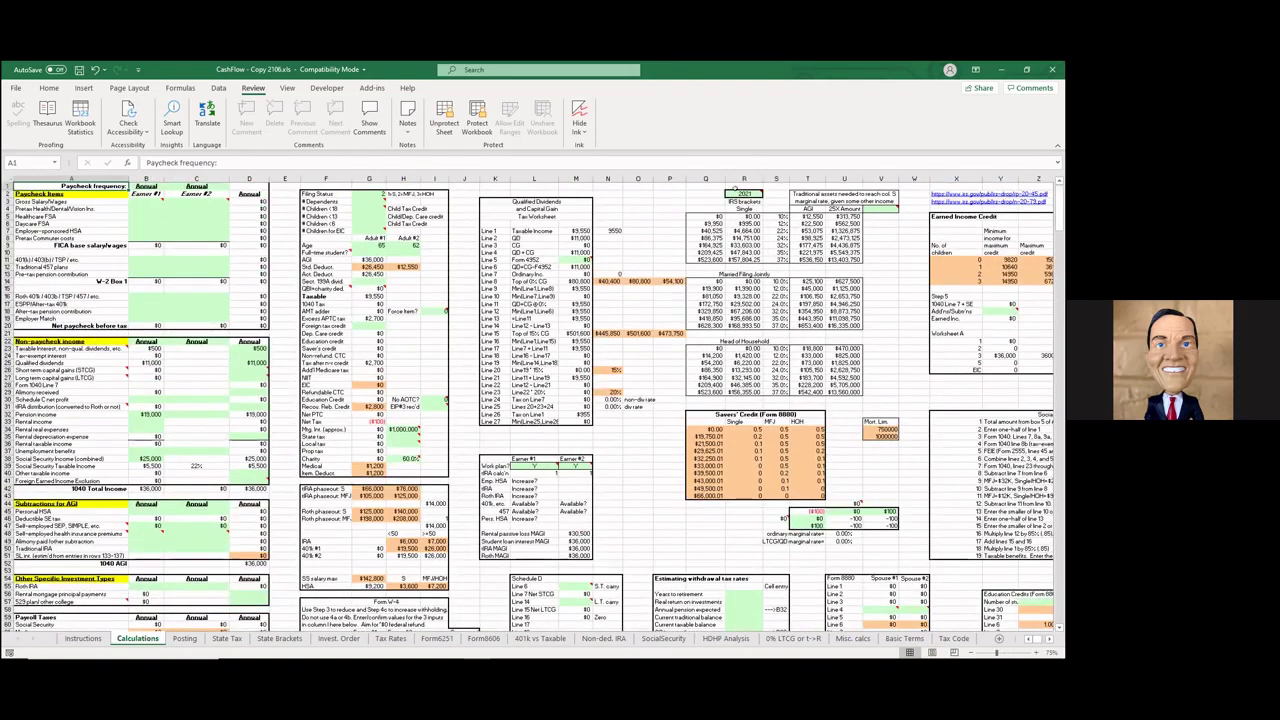
left_click(743, 193)
mouse_move(572, 253)
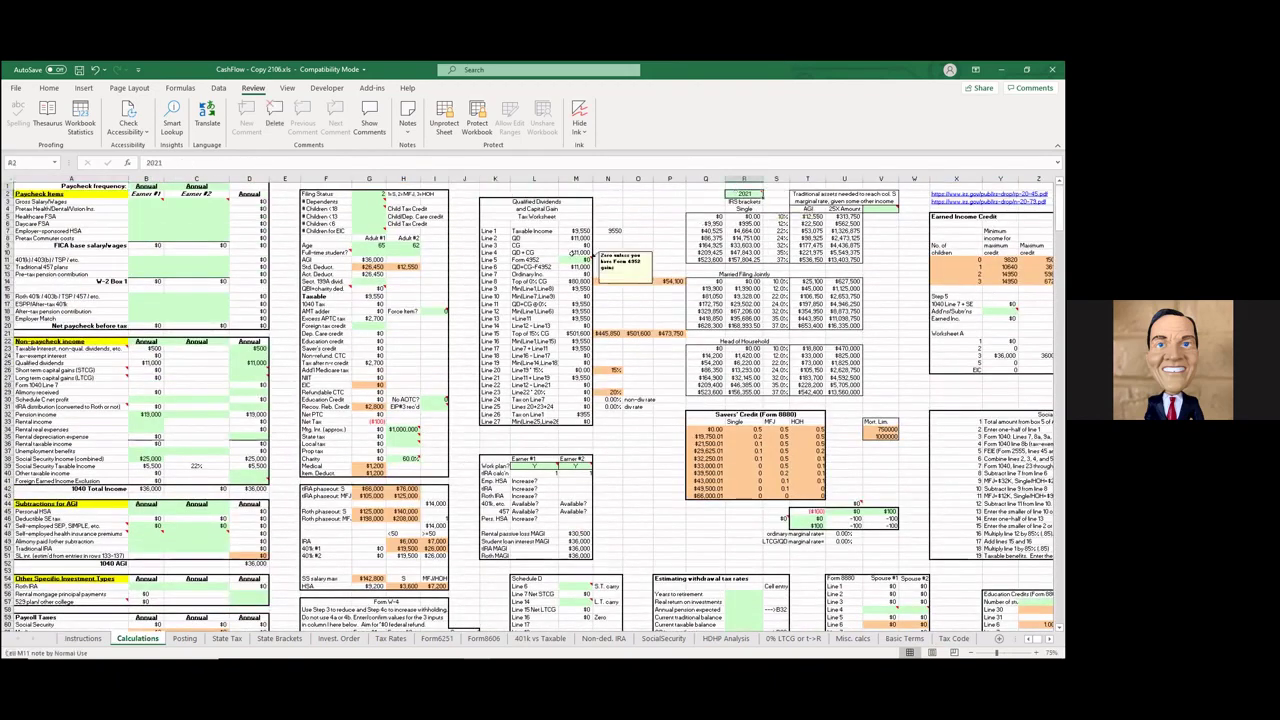
type("2026")
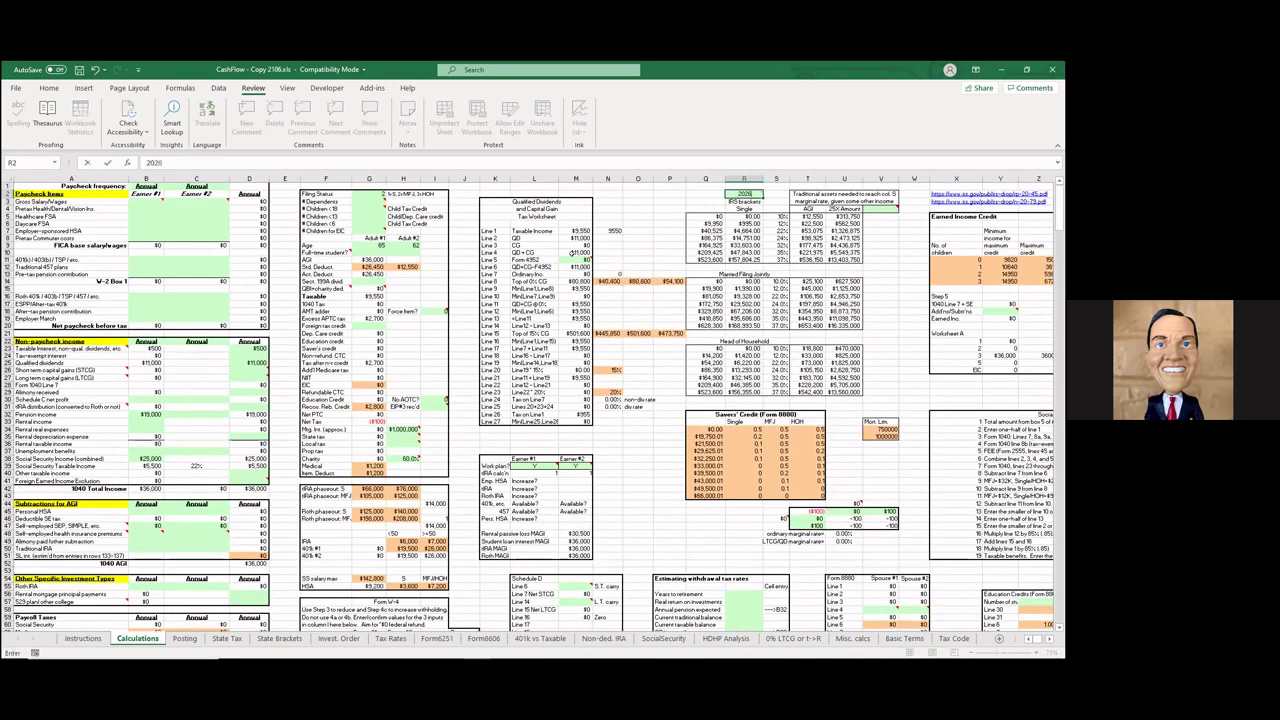
key("Return")
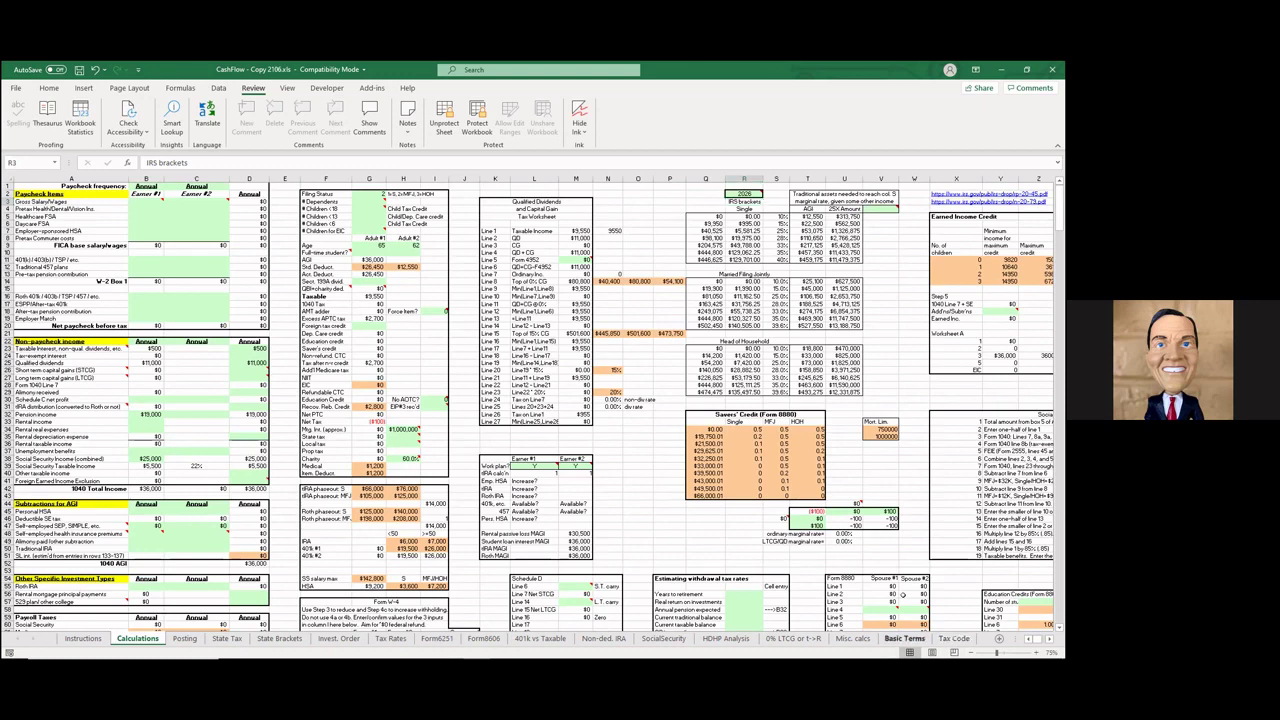
Look at the Basic Terms, 0% LTCG or t->R and HDHP Analysis sheets, selecting the future ordinary tax rate in cell B12.
left_click(904, 638)
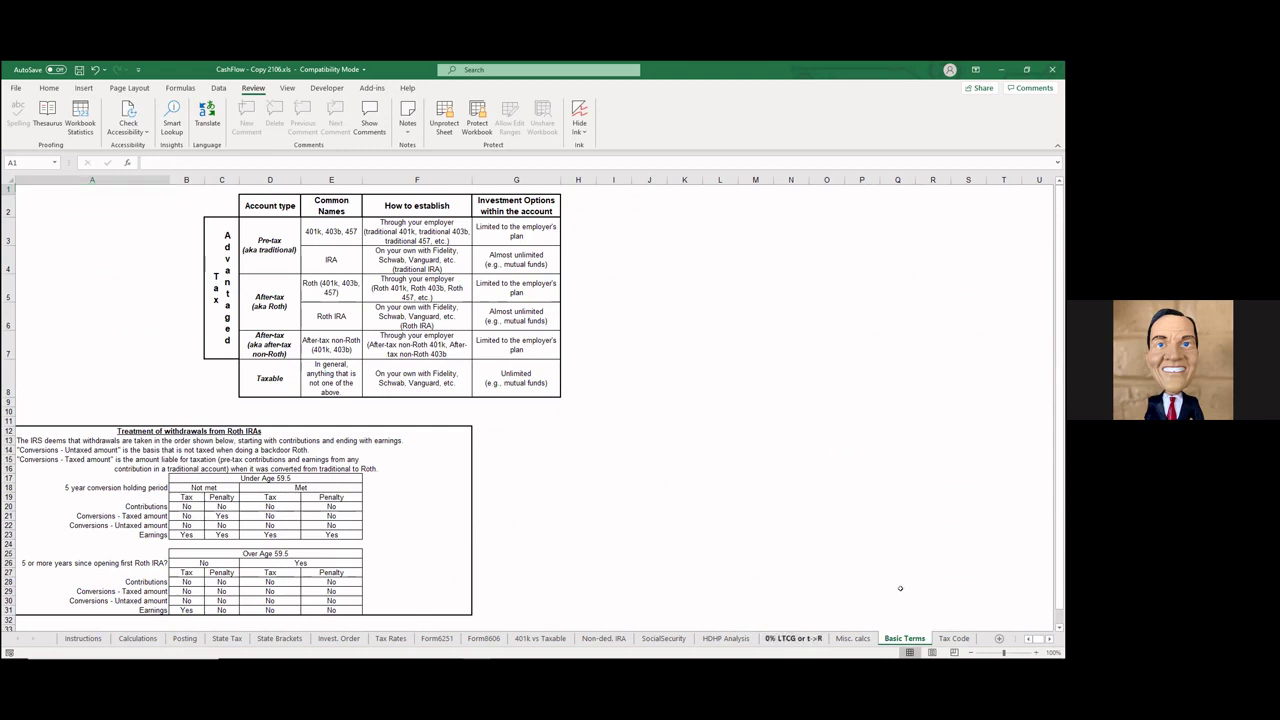
key("ctrl+Page_Up")
key("ctrl+Page_Up")
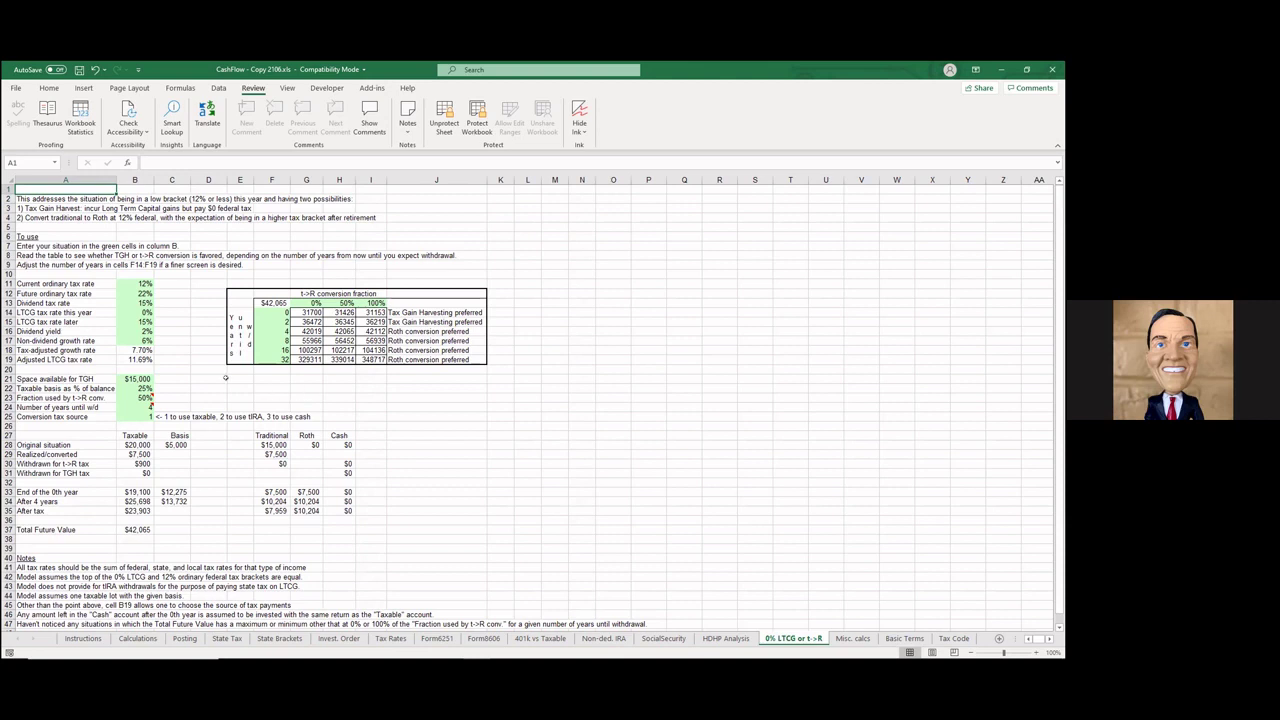
left_click(139, 293)
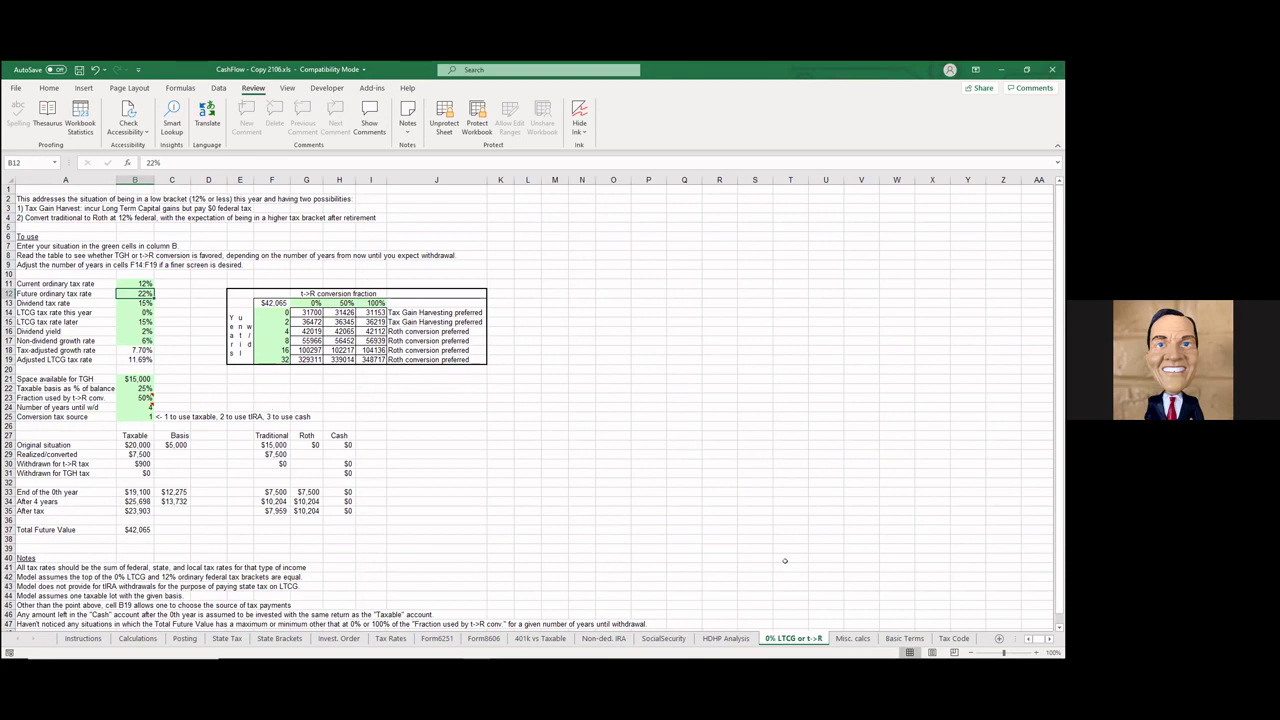
key("ctrl+Page_Up")
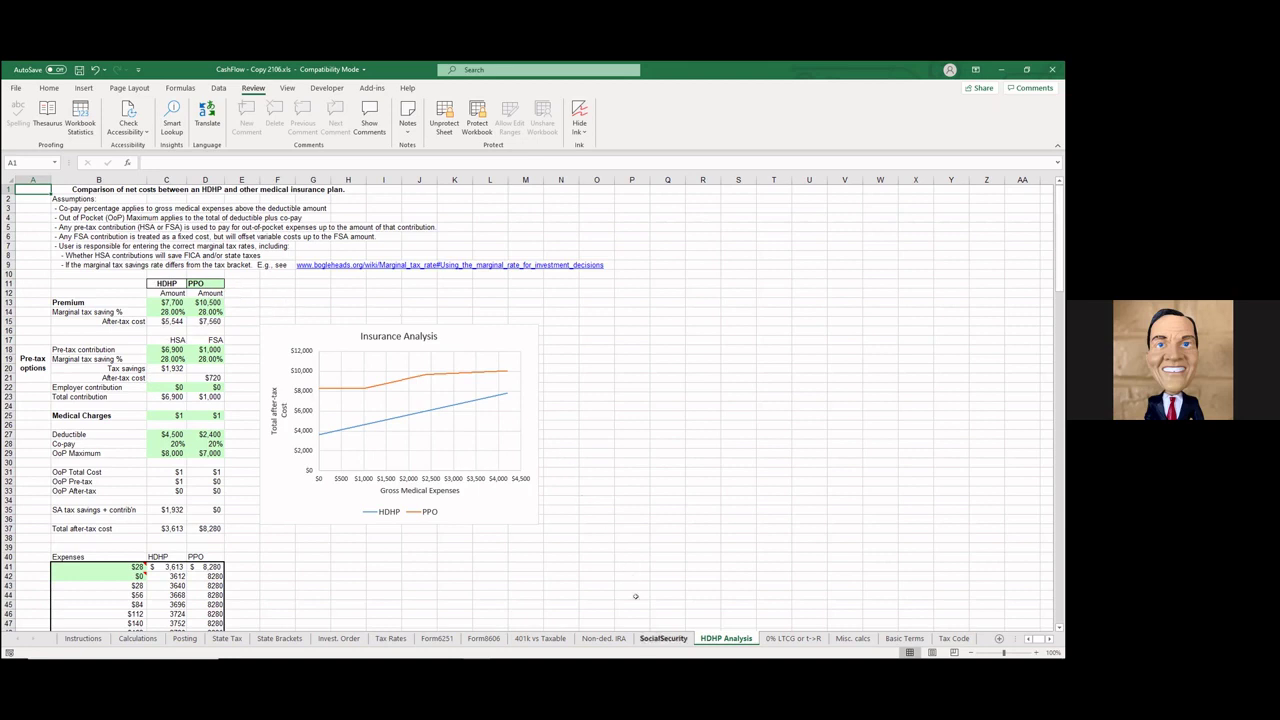
Examine the SocialSecurity sheet's earnings history, Base PIA formula in cell D112, claiming-age results and PIA Calculation chart.
key("ctrl+Page_Up")
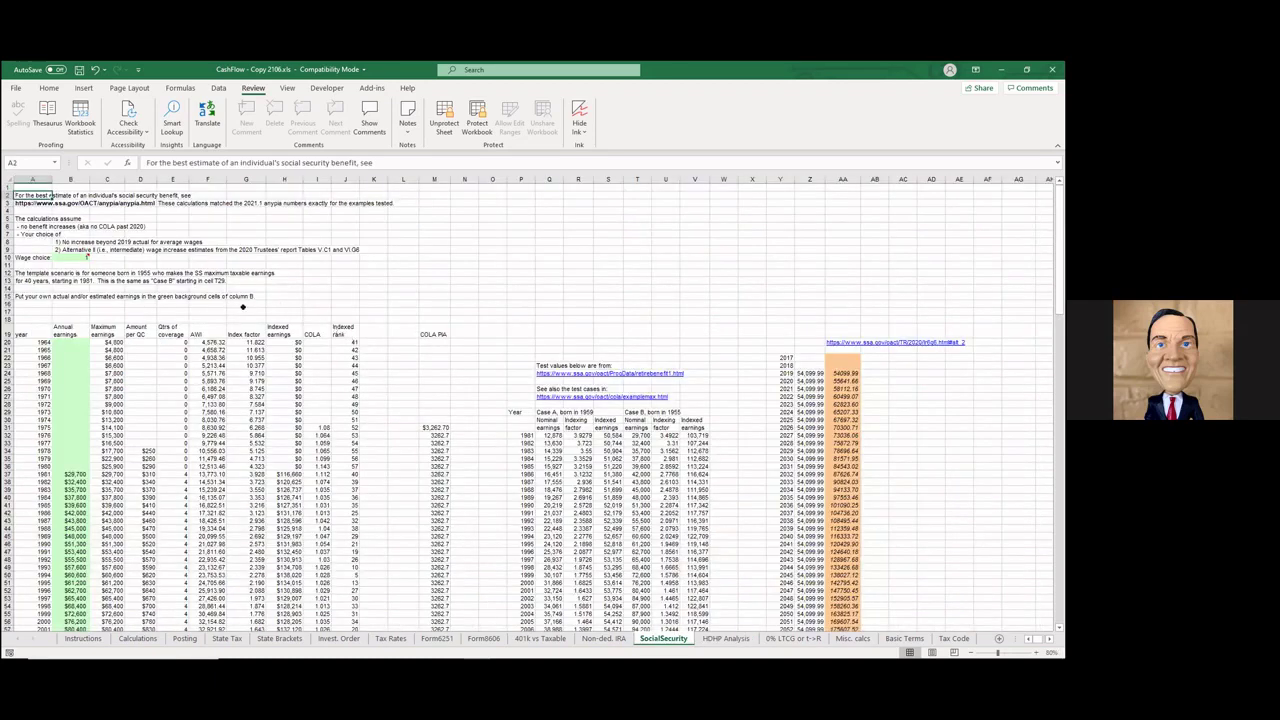
scroll(270, 306, "down", 4)
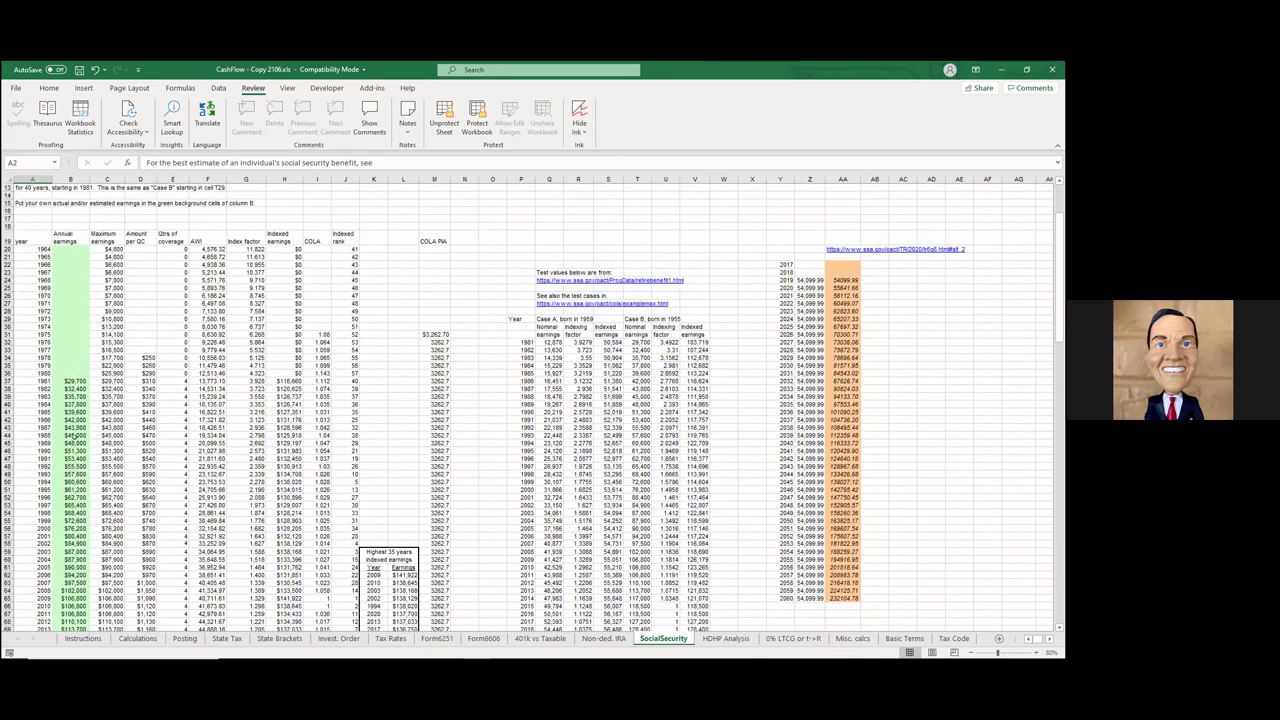
scroll(73, 437, "down", 3)
scroll(278, 435, "down", 12)
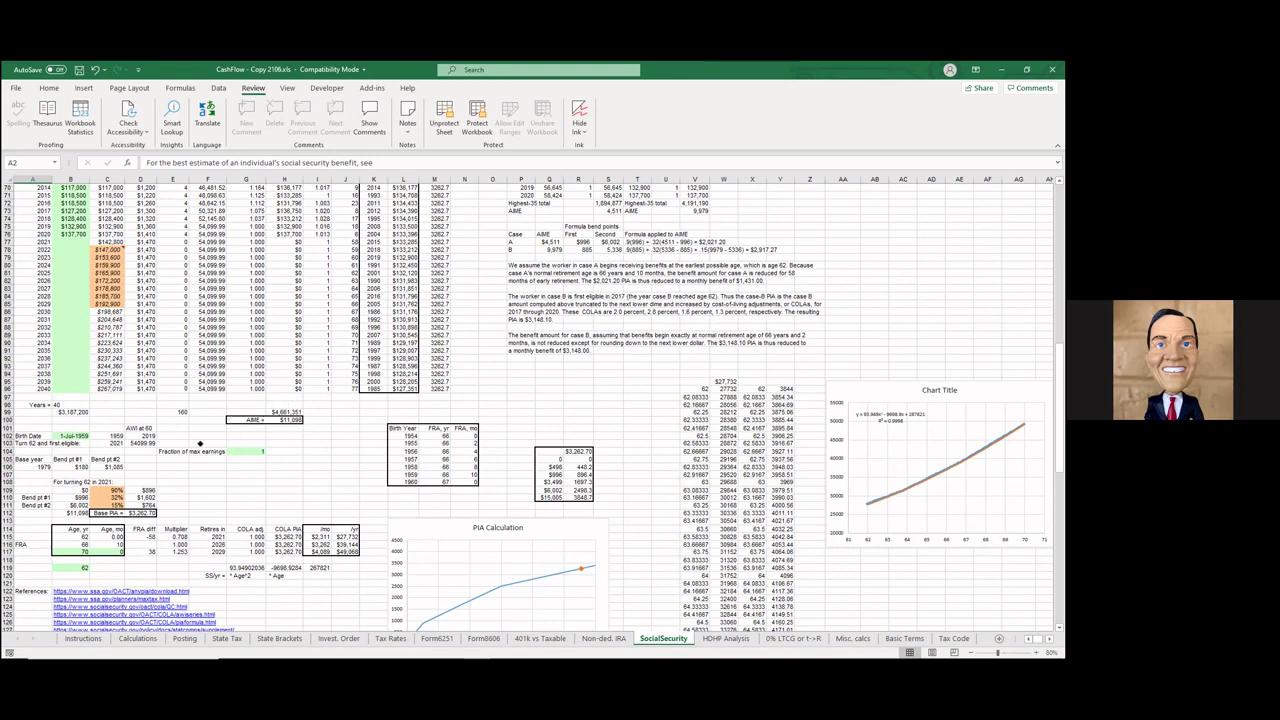
scroll(200, 443, "down", 3)
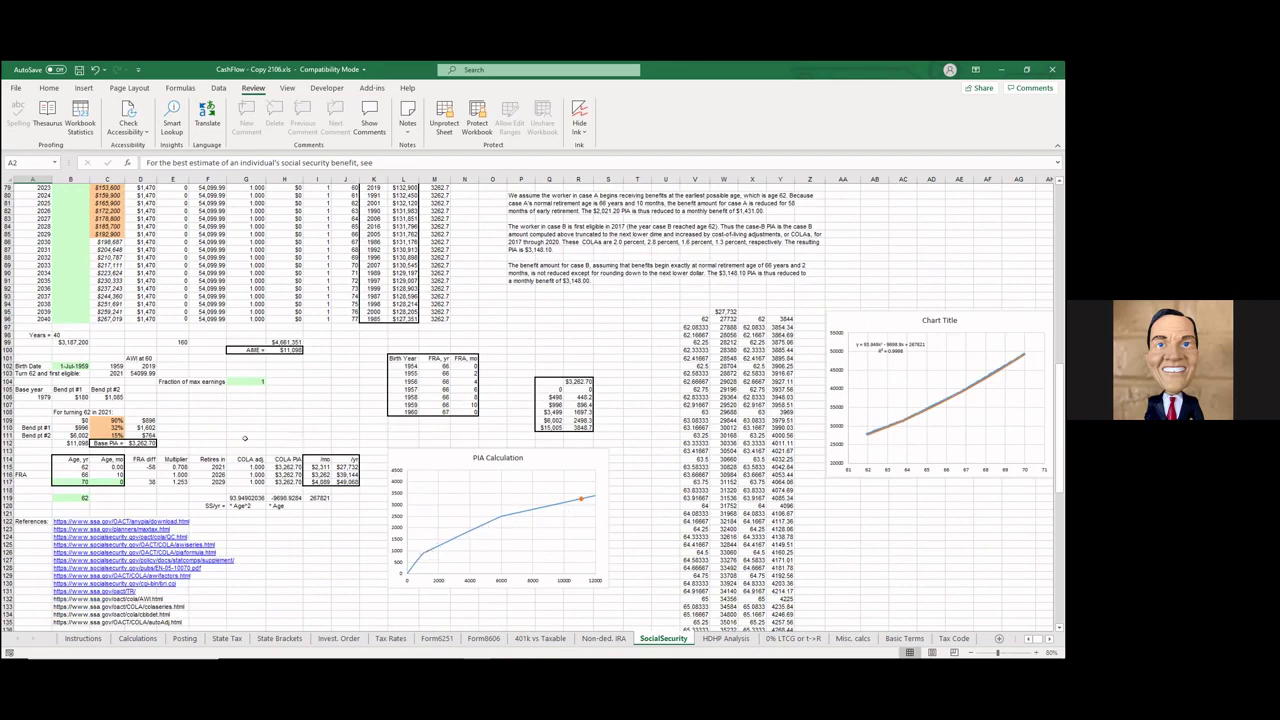
left_click(136, 442)
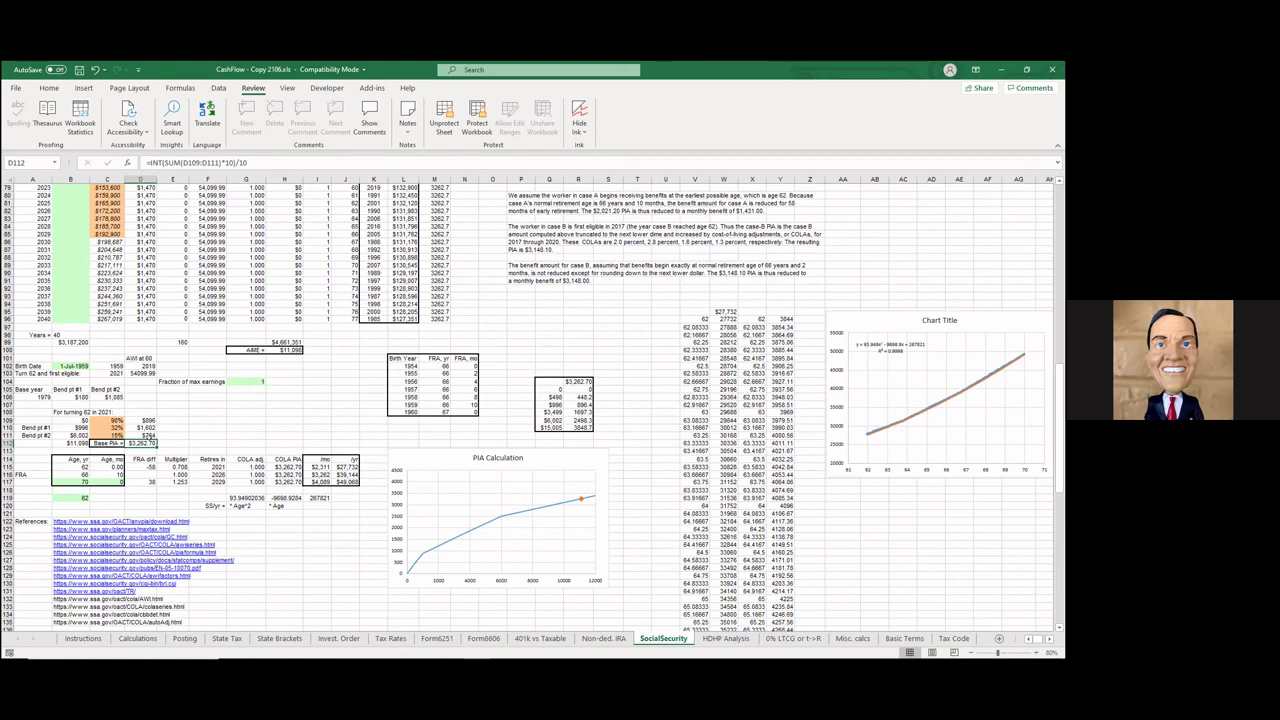
scroll(184, 429, "up", 14)
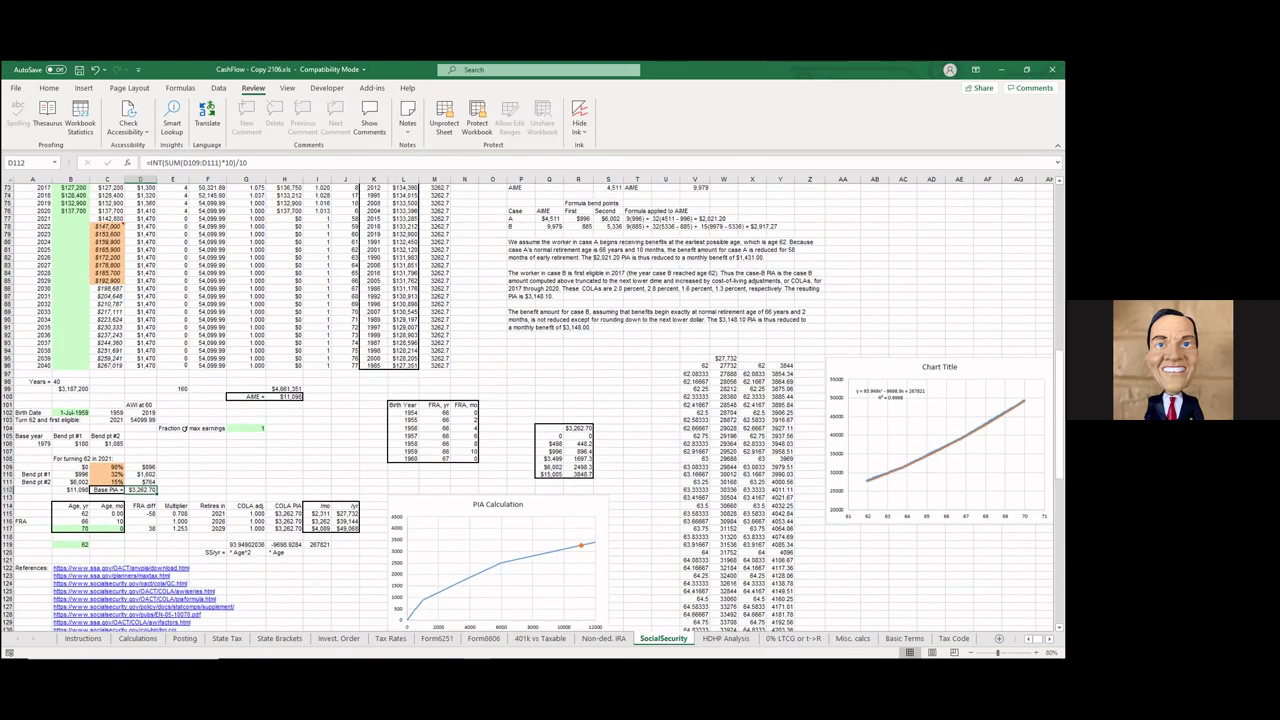
scroll(184, 429, "up", 3)
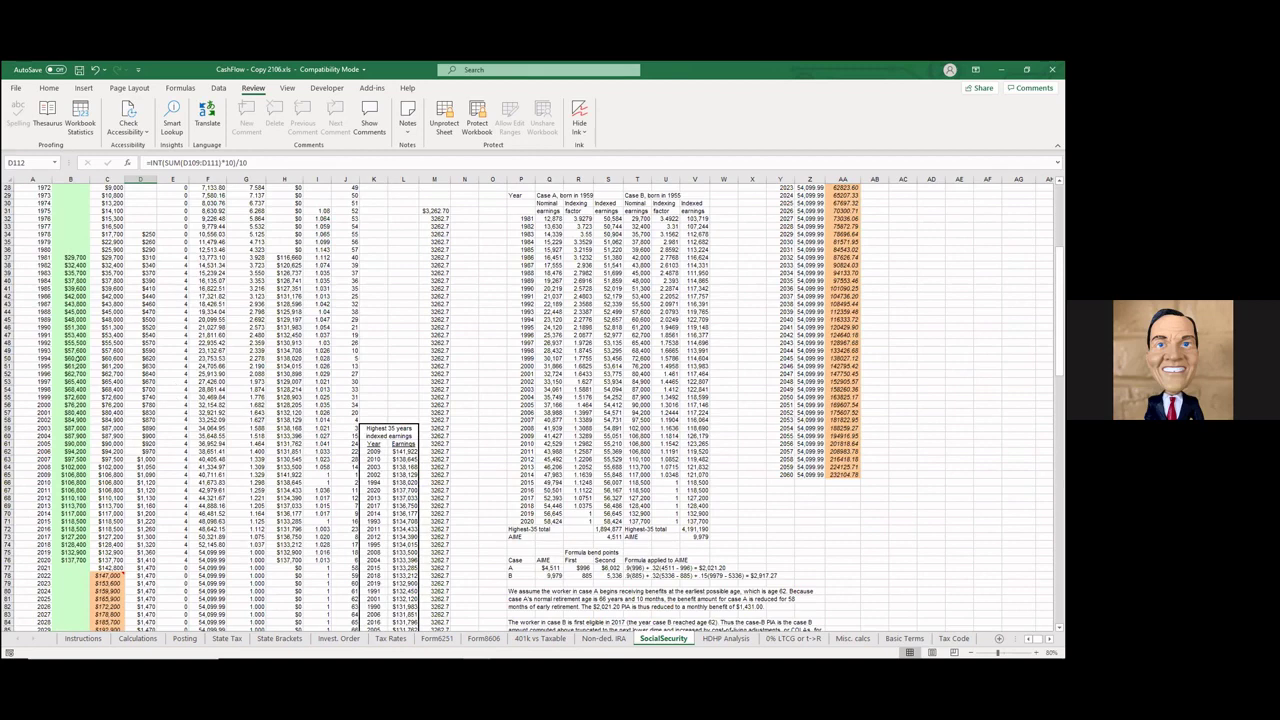
scroll(72, 257, "down", 6)
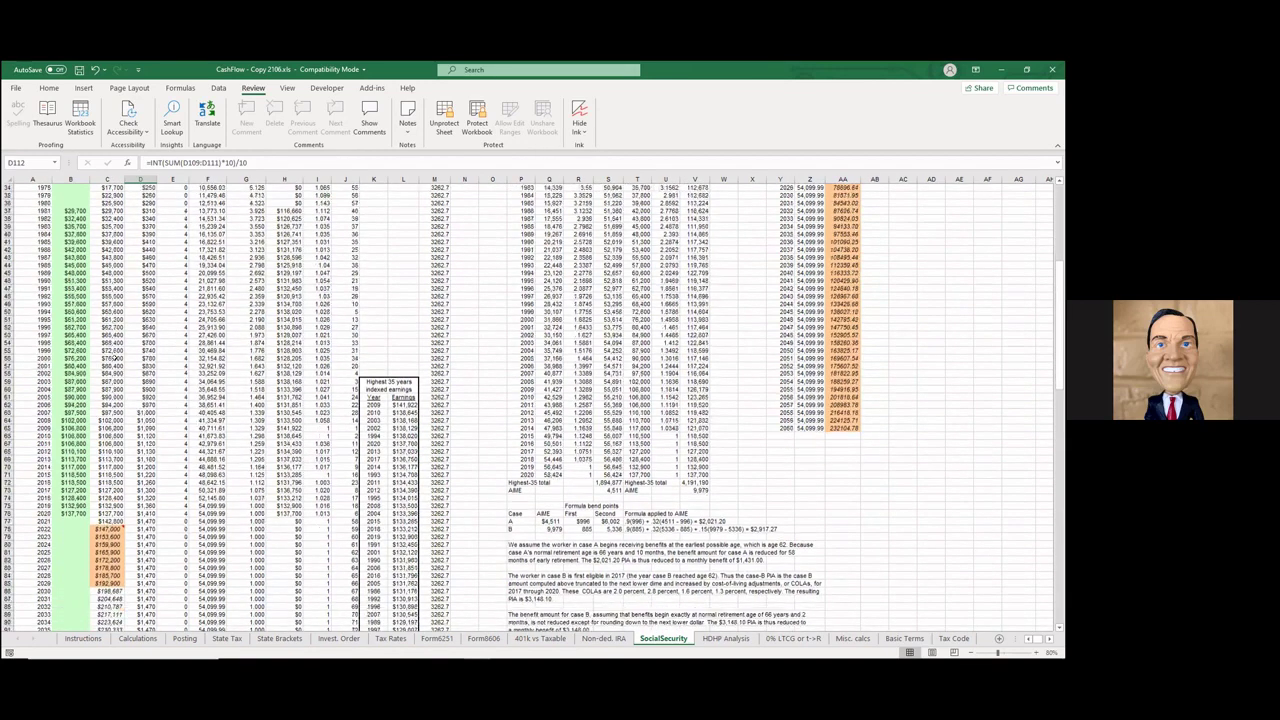
scroll(530, 407, "down", 4)
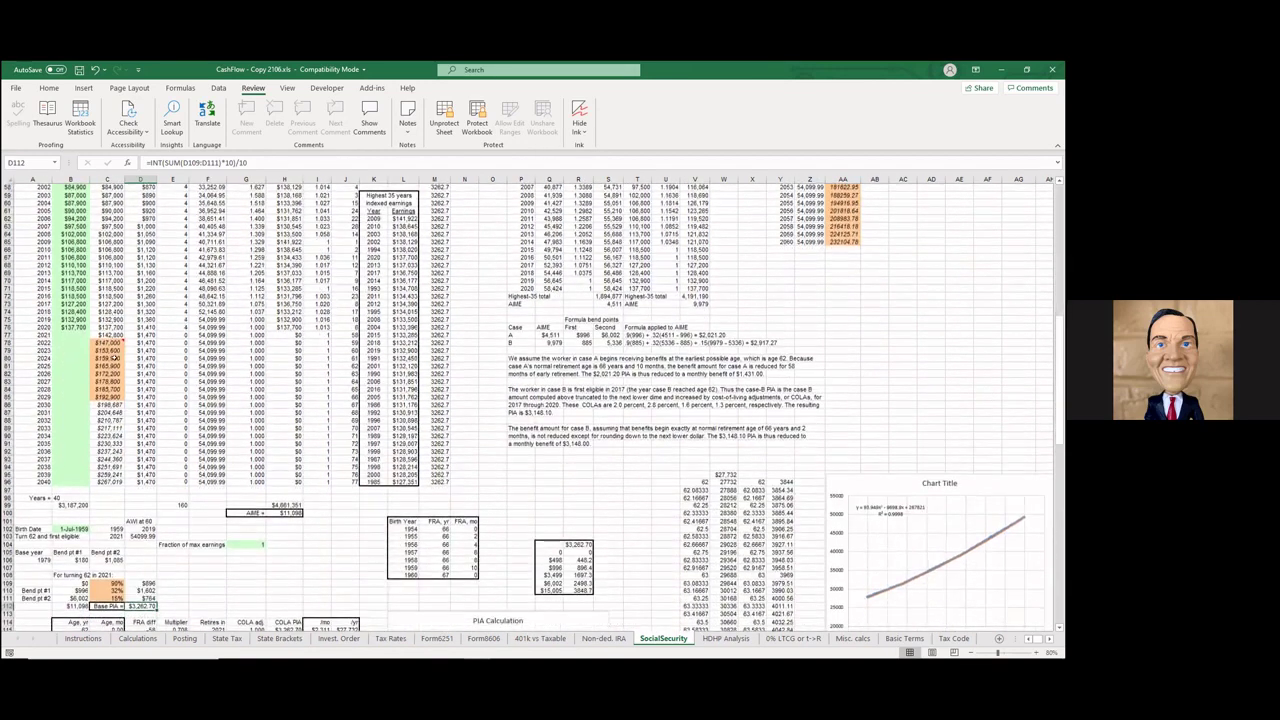
scroll(128, 366, "down", 3)
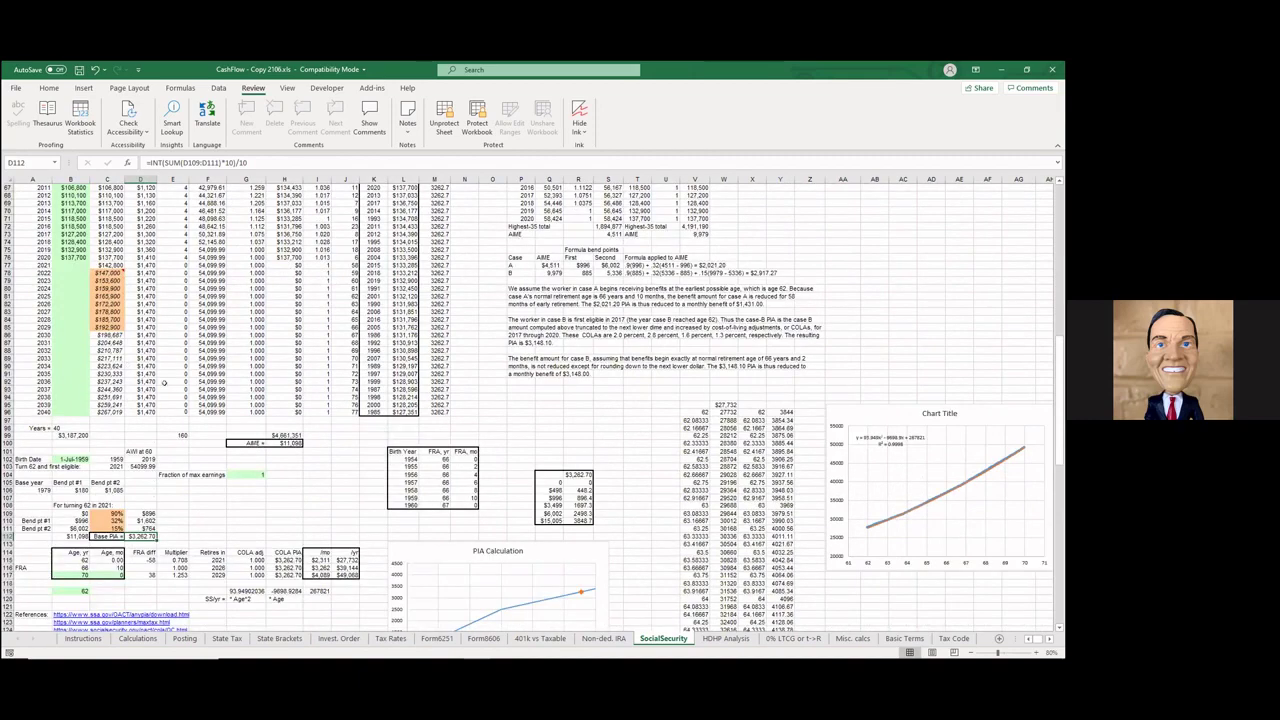
scroll(165, 383, "down", 3)
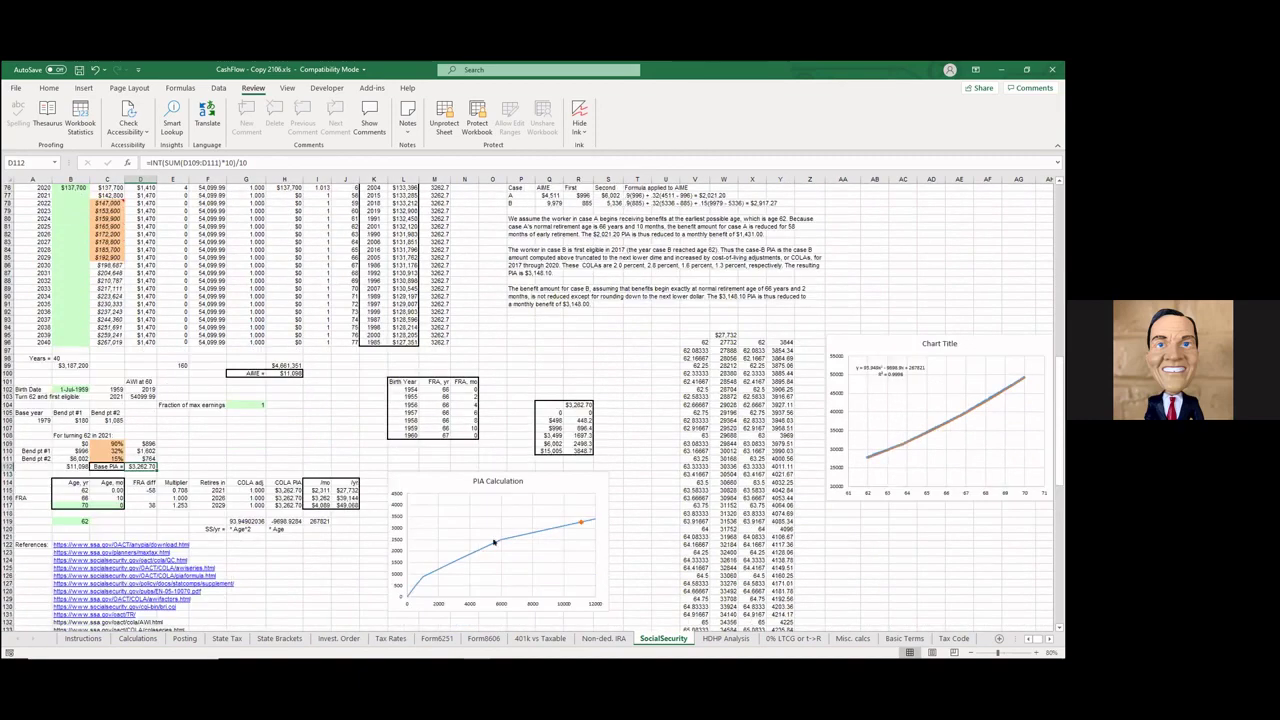
Look at the Non-ded. IRA sheet and the 401k vs Taxable sheet with its Investment Results chart.
key("ctrl+Page_Up")
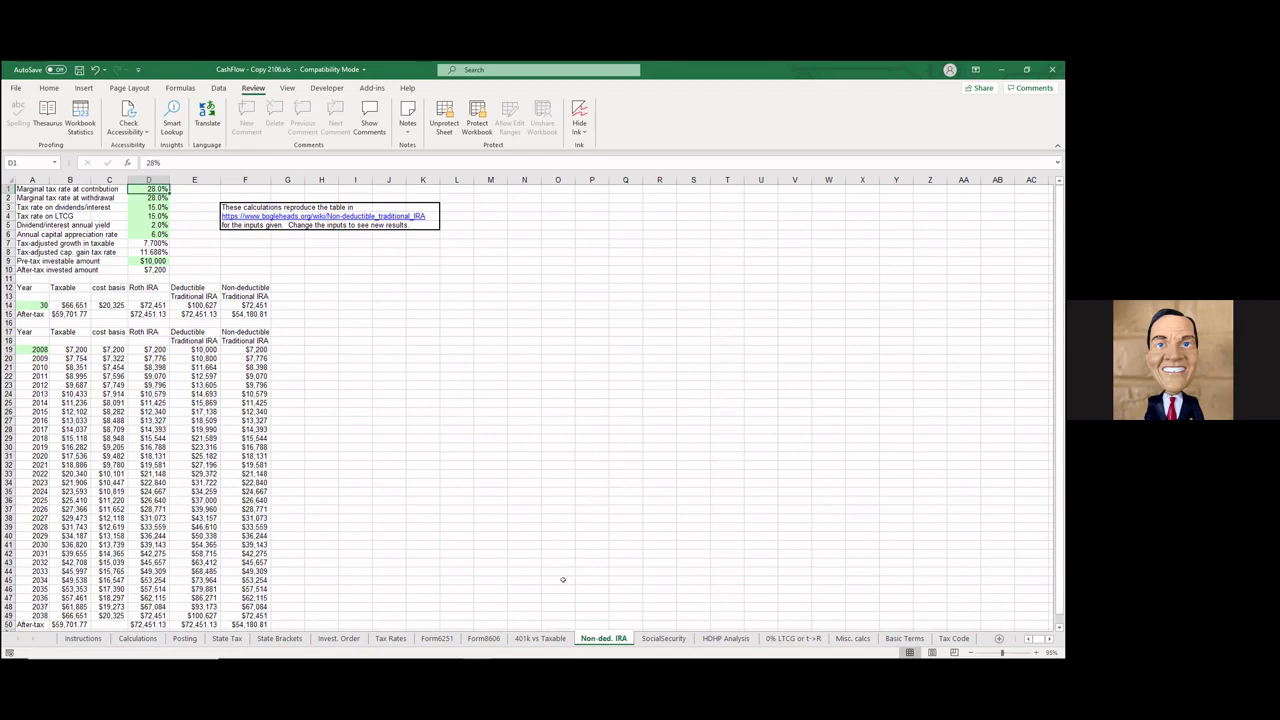
key("ctrl+Page_Up")
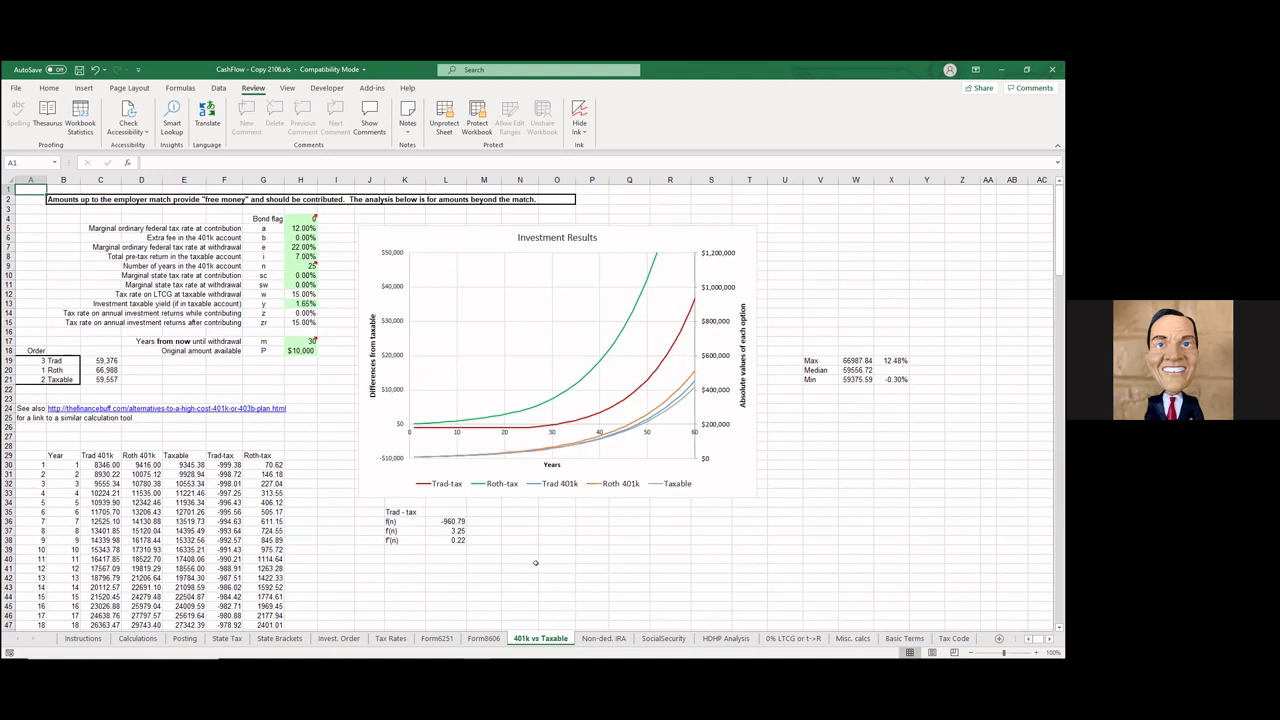
On the Form8606 sheet, set the first tax year in cell C1 to 2020.
left_click(483, 638)
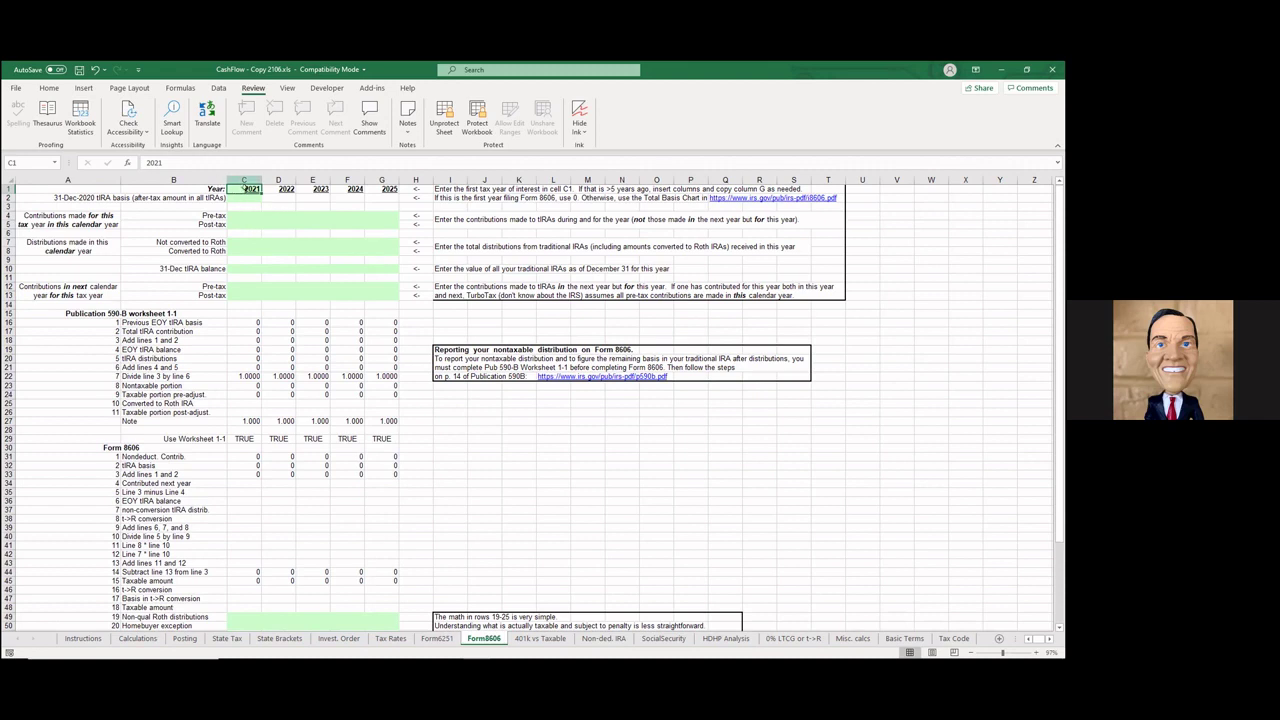
type("2020")
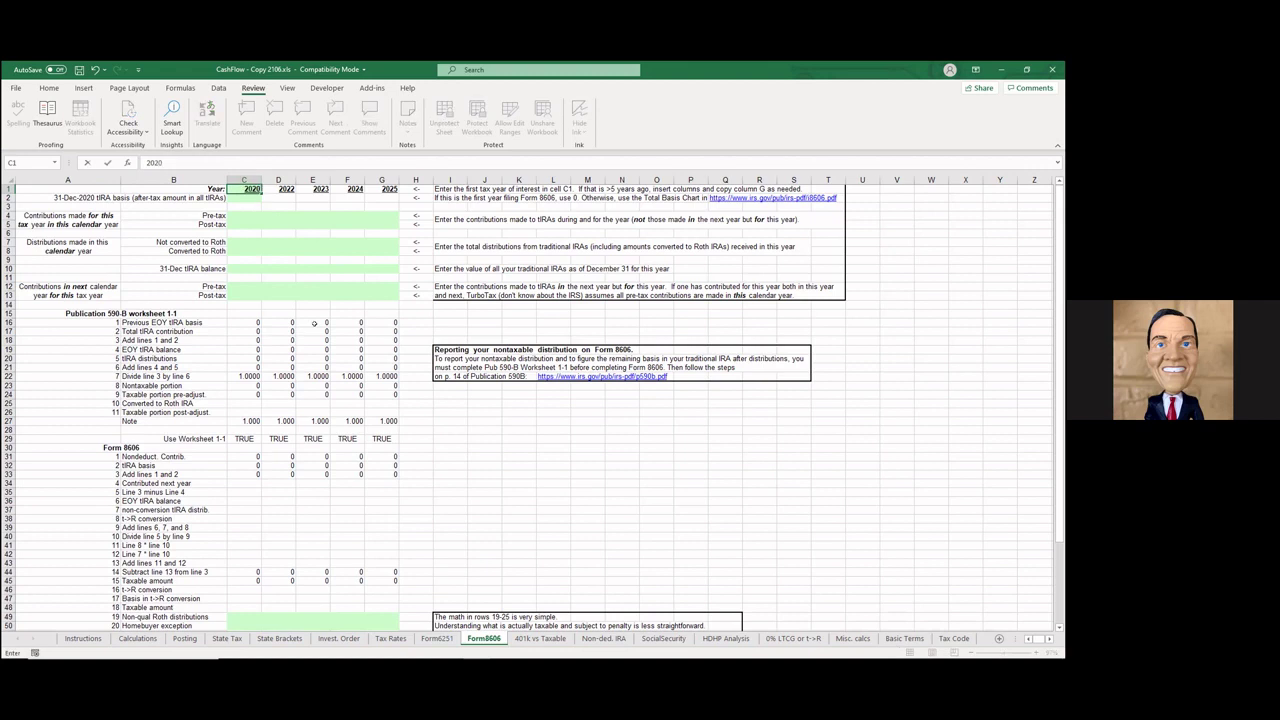
key("Return")
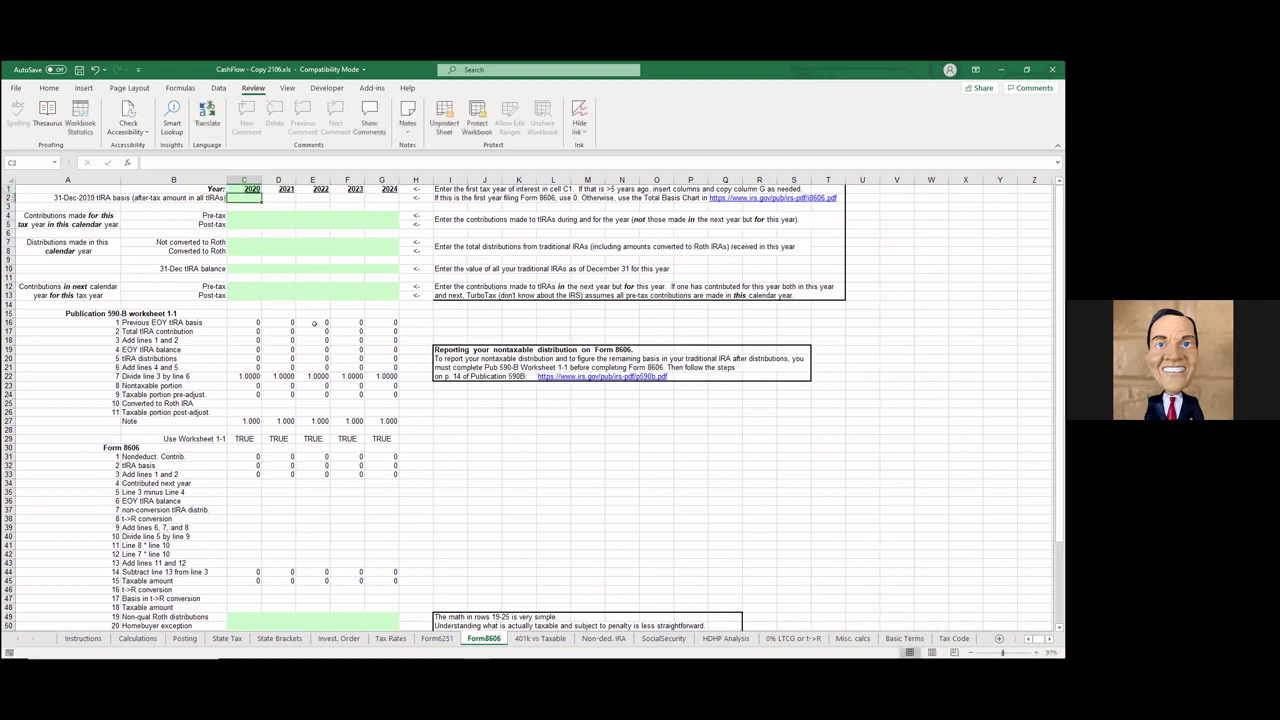
key("Return")
Enter 6000 in cell C13 as the 2020 post-tax contribution made in the next calendar year, and review the Form 8606 lines.
left_click(256, 295)
type("6000")
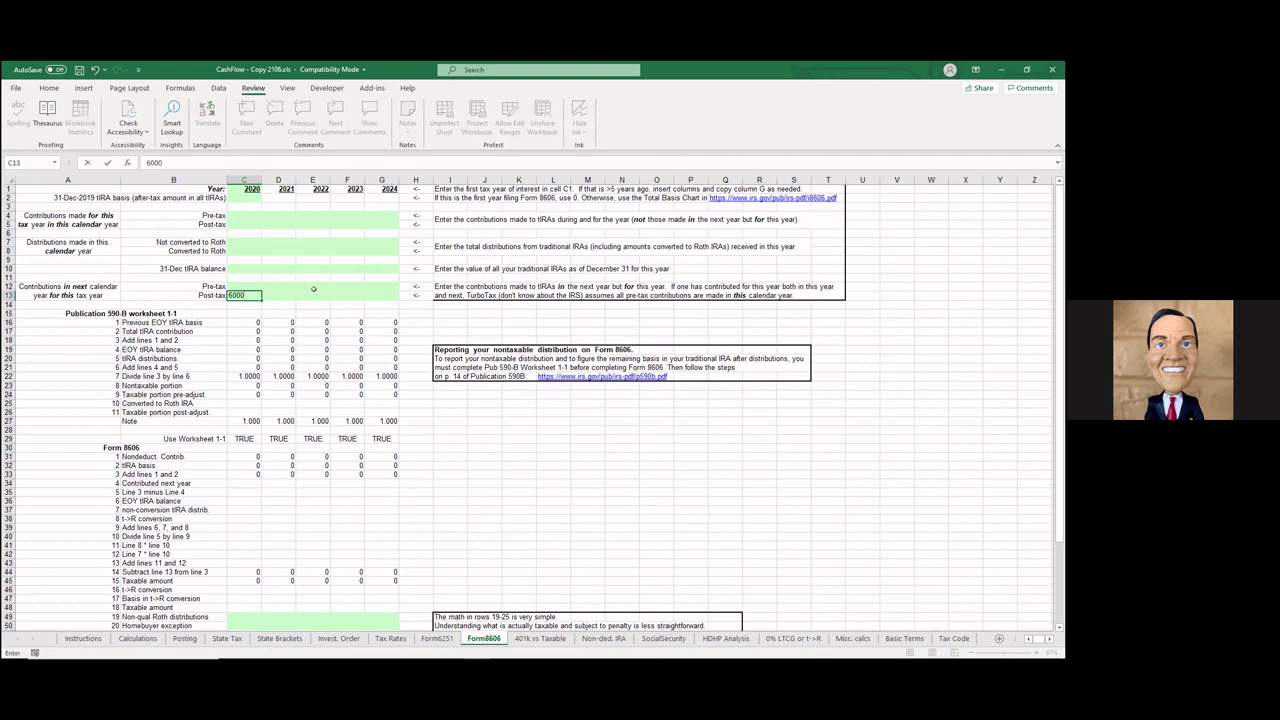
key("Return")
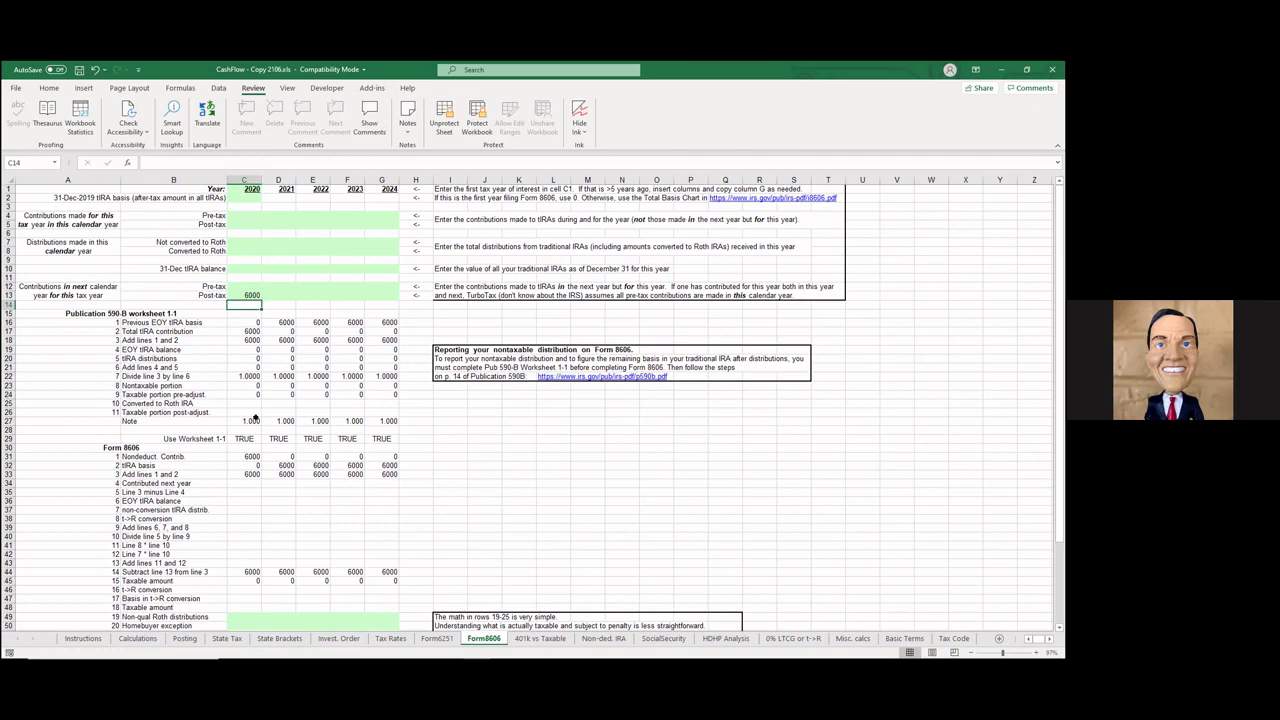
scroll(238, 500, "down", 2)
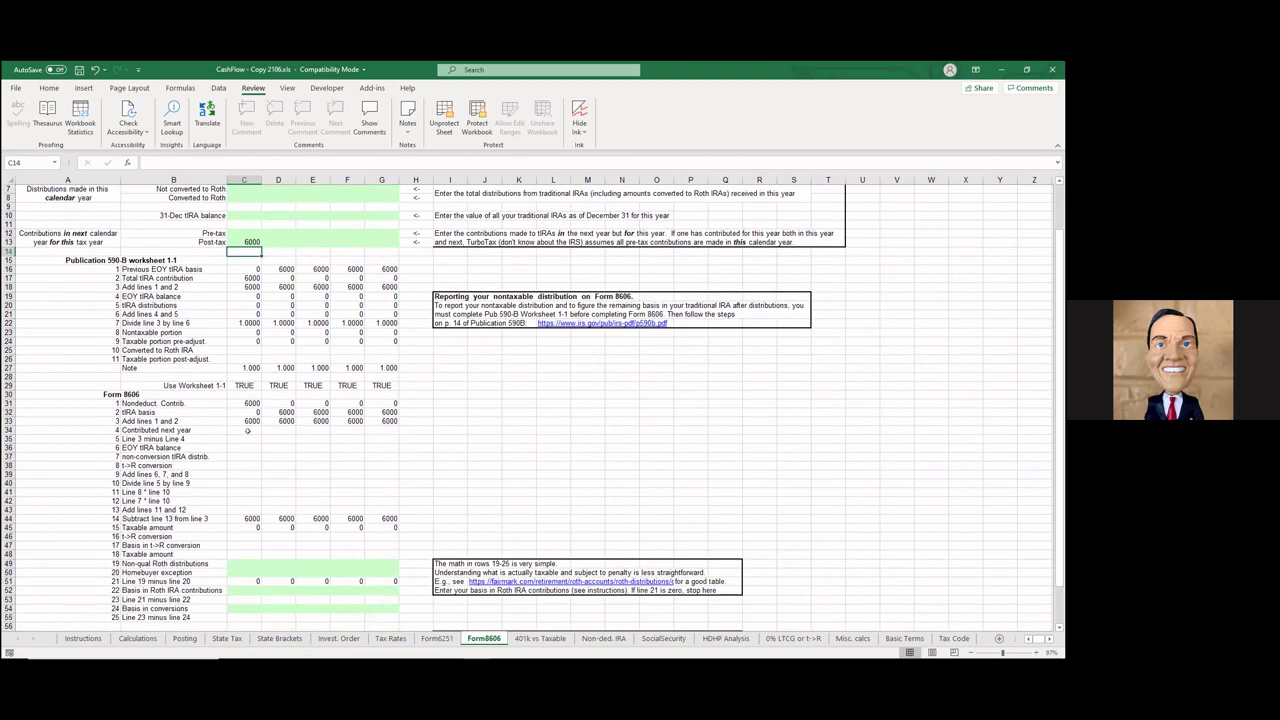
scroll(247, 430, "up", 2)
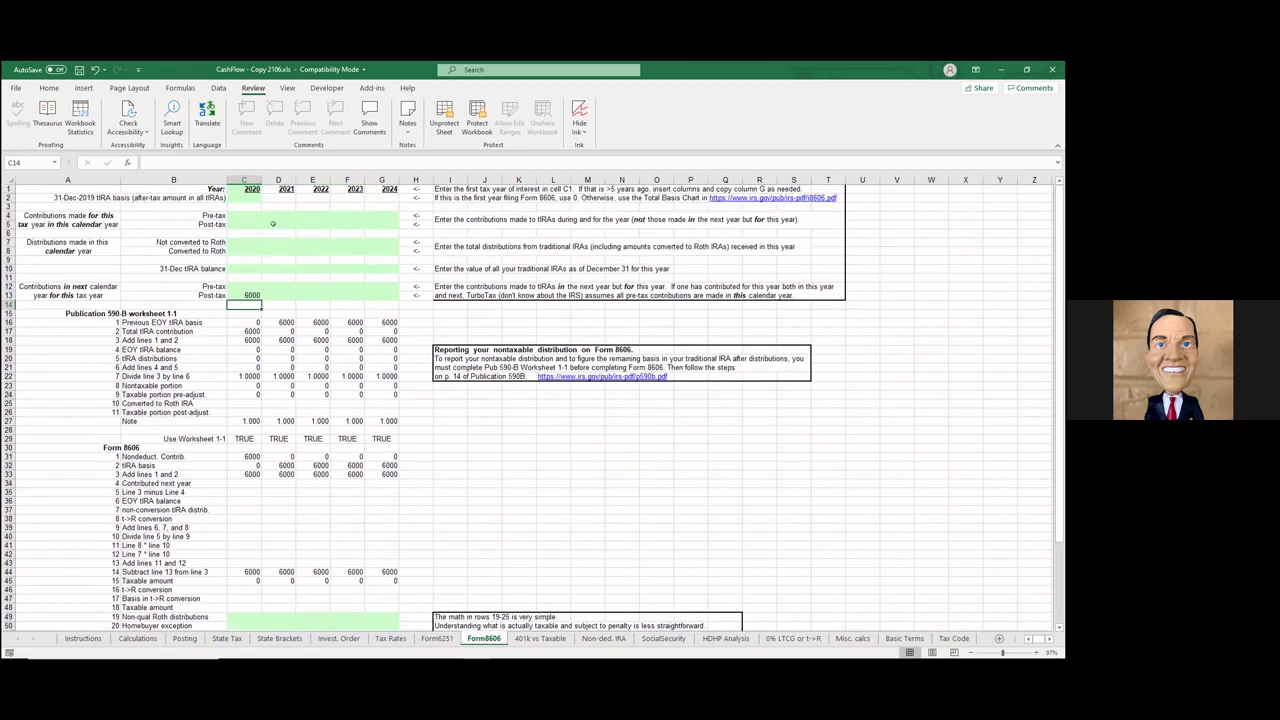
For 2021, enter a post-tax contribution of 6000 in cell D5 and a distribution converted to Roth of 12050 in cell D8.
left_click(272, 223)
type("6000")
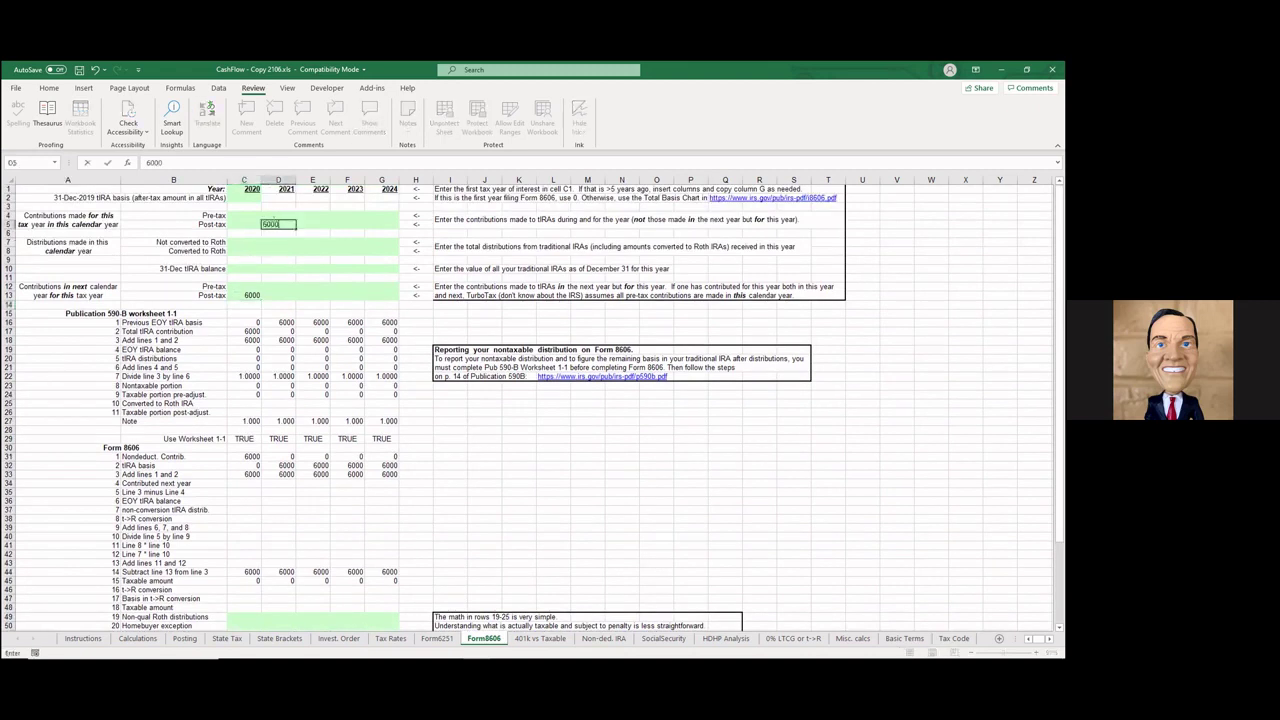
key("Return")
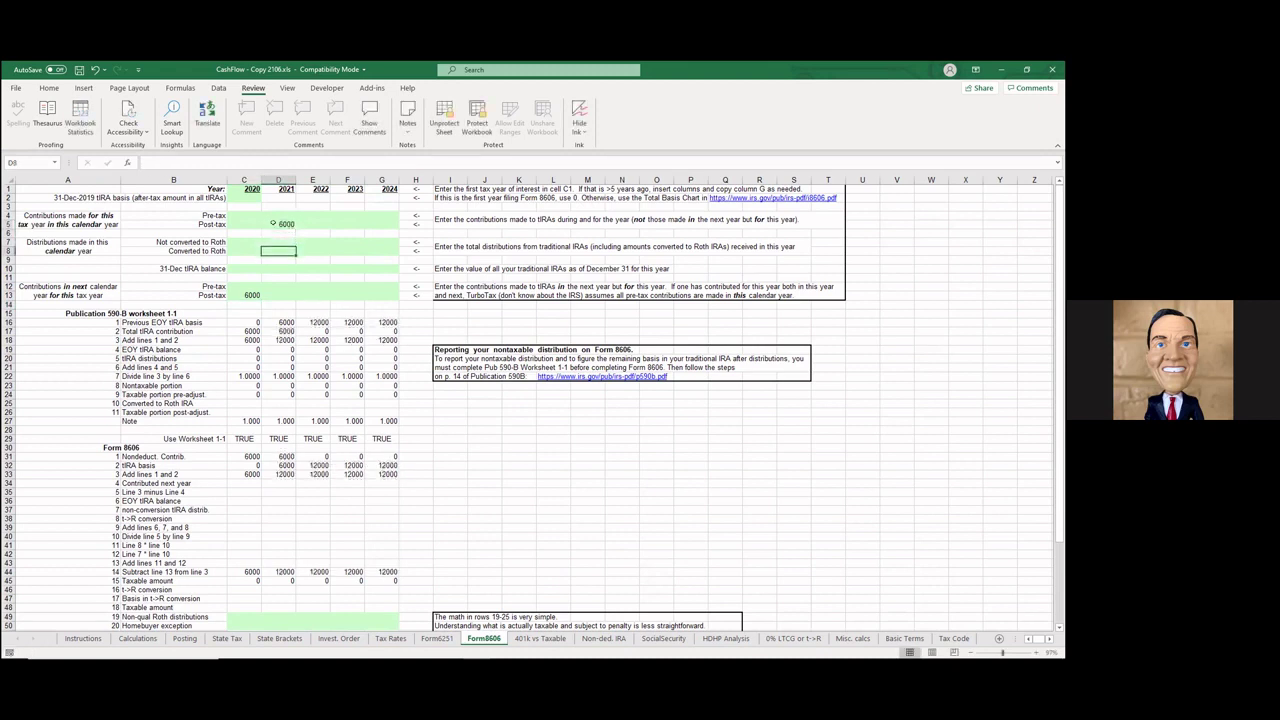
type("12050")
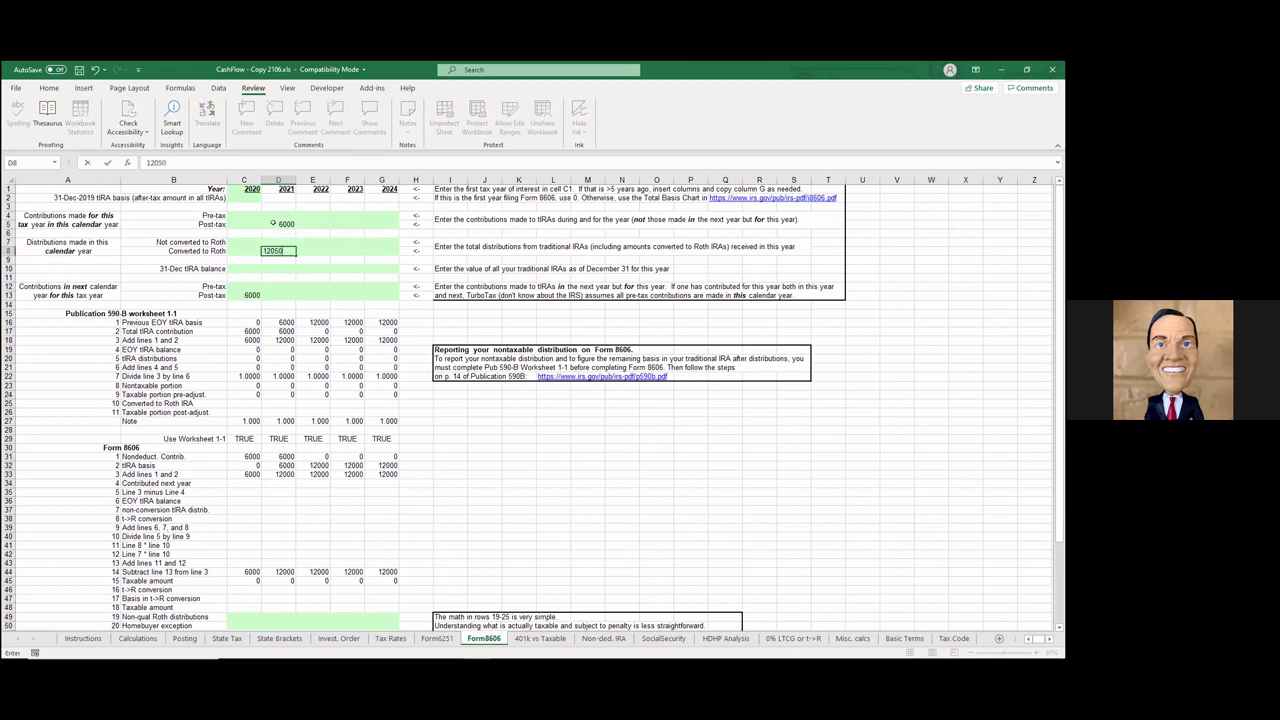
key("Return")
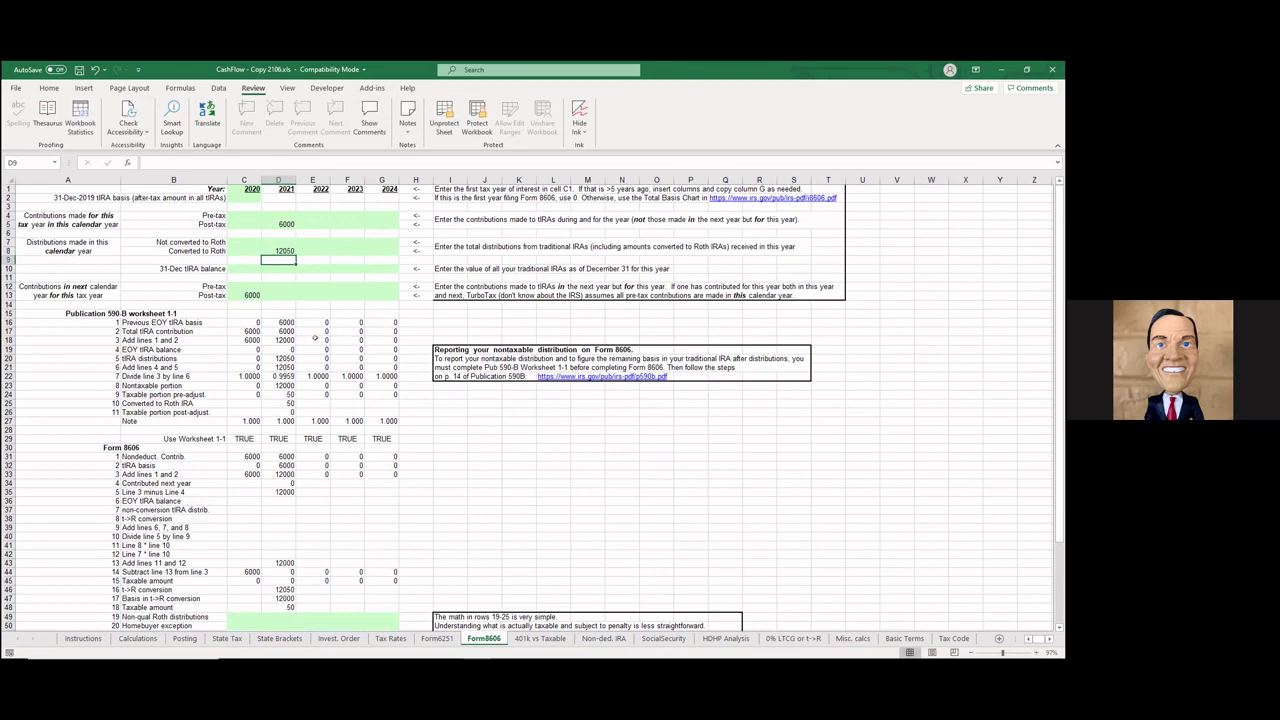
Check the 2021 taxable amount in cell D48 and enter 1 in the Force 8606 cells C57 and D57 for 2020 and 2021.
scroll(306, 461, "down", 4)
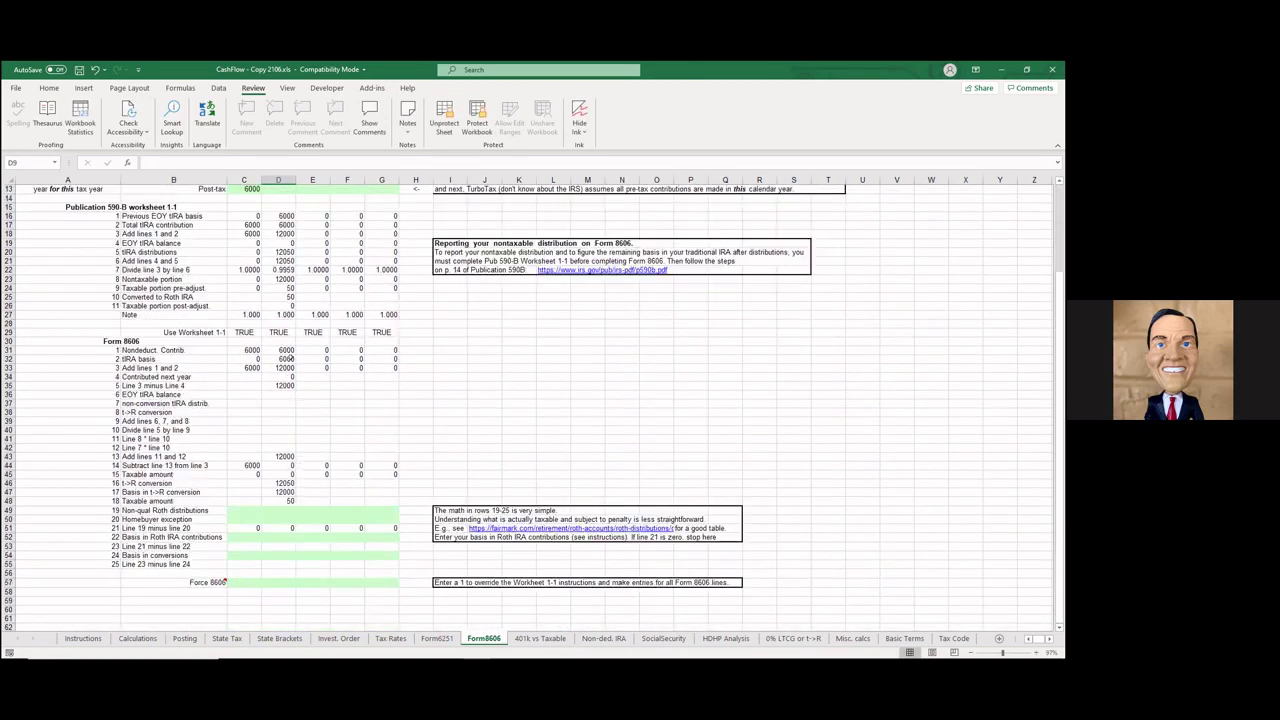
left_click(282, 500)
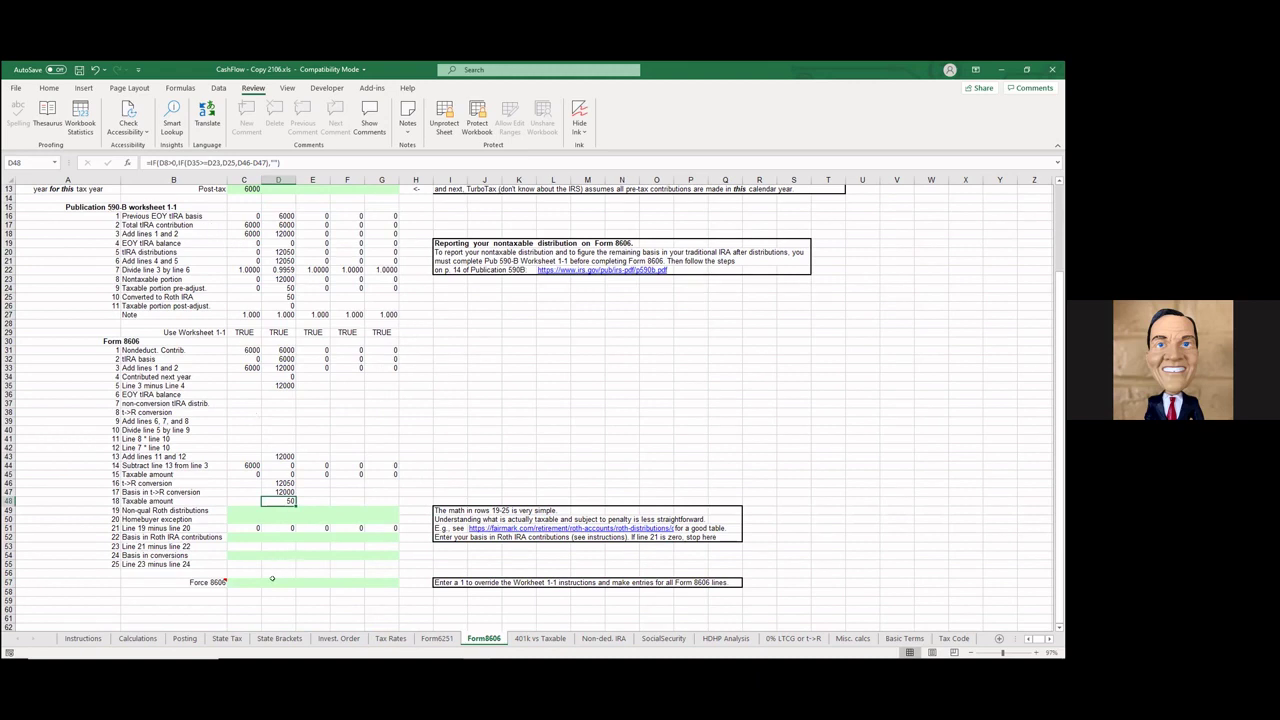
left_click(240, 581)
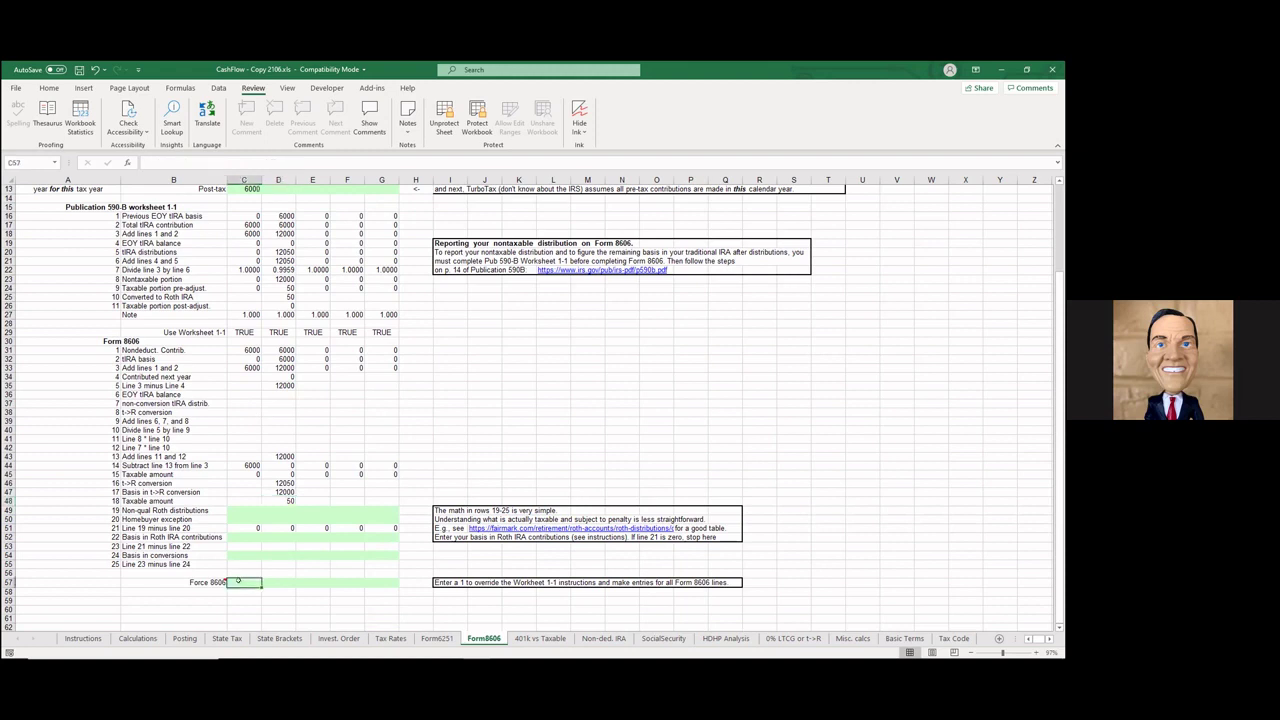
type("1")
key("Tab")
type("1")
key("Tab")
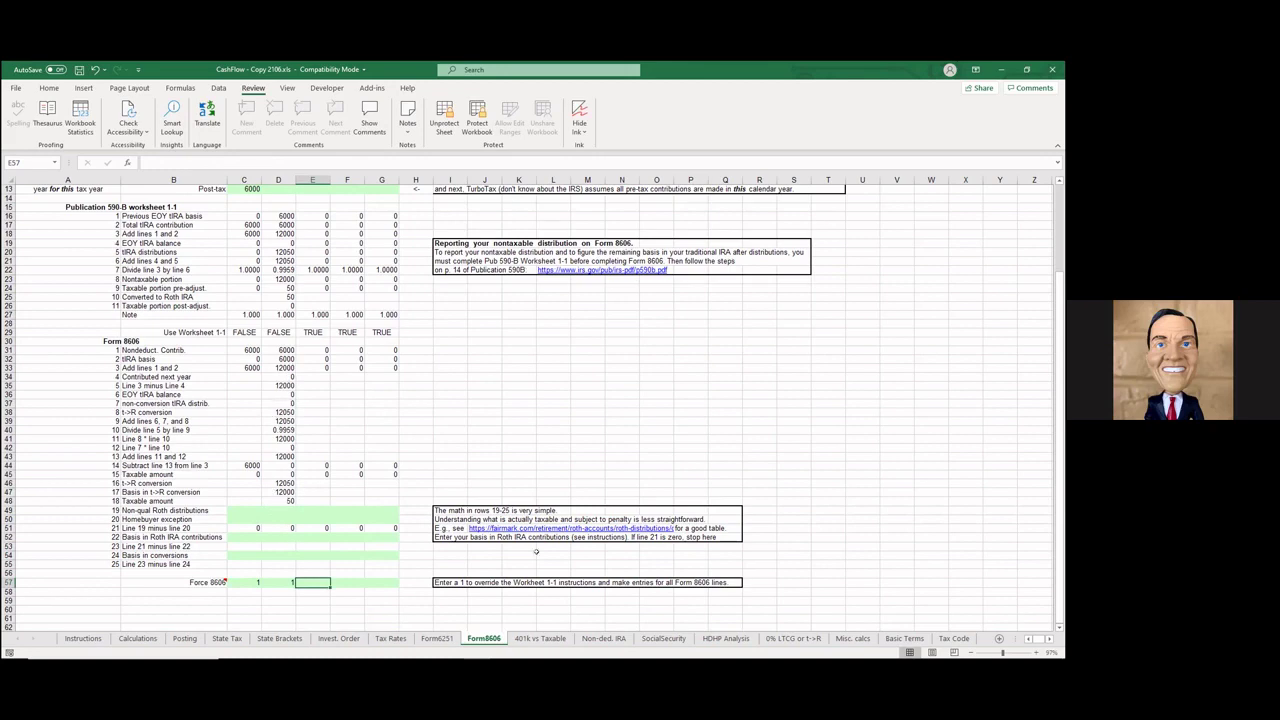
Look at the Form6251 sheet and the Tax Rates sheet with its nominal tax and brackets chart.
left_click(437, 638)
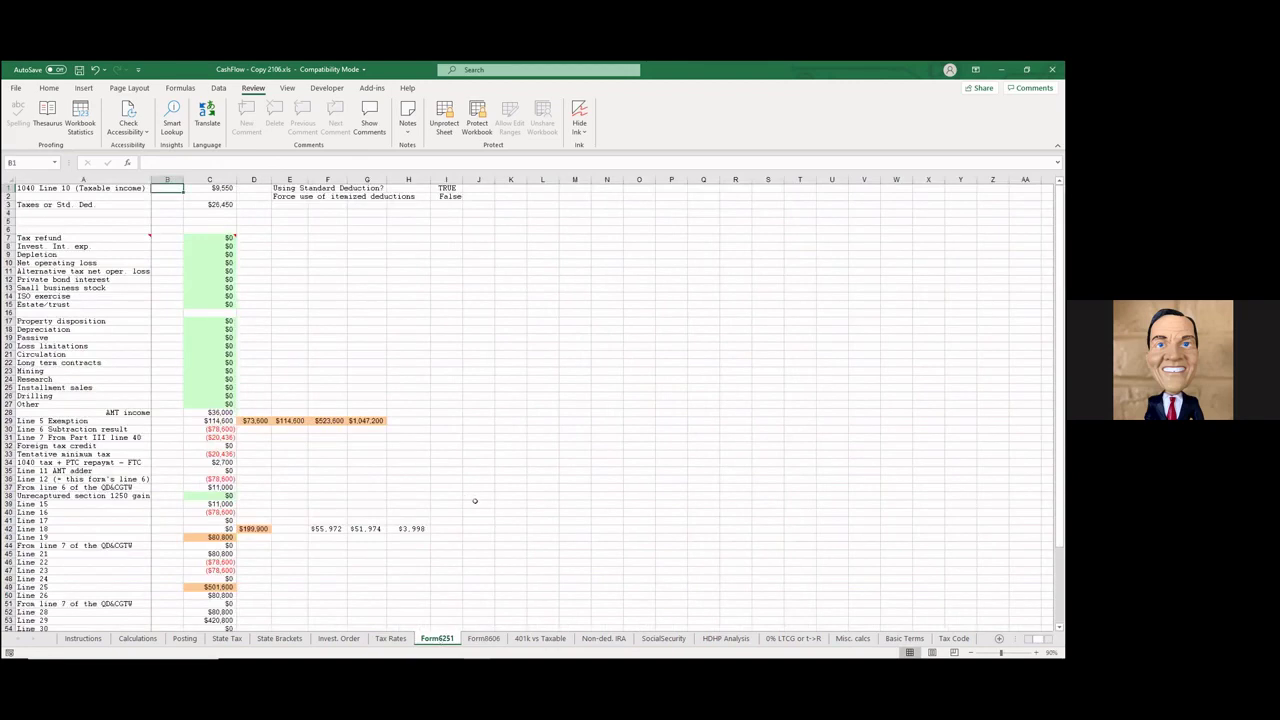
left_click(392, 640)
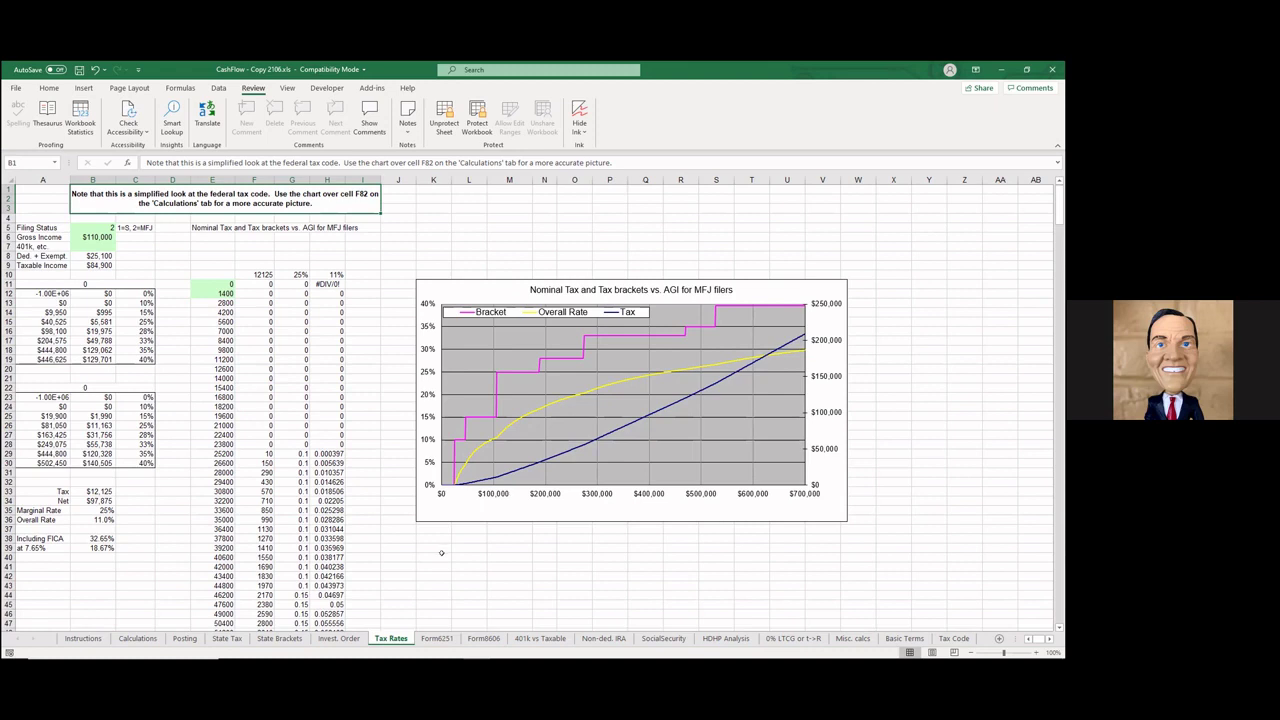
Look through the State Brackets table from AL to the source link below DC, and open the State Tax sheet.
left_click(279, 638)
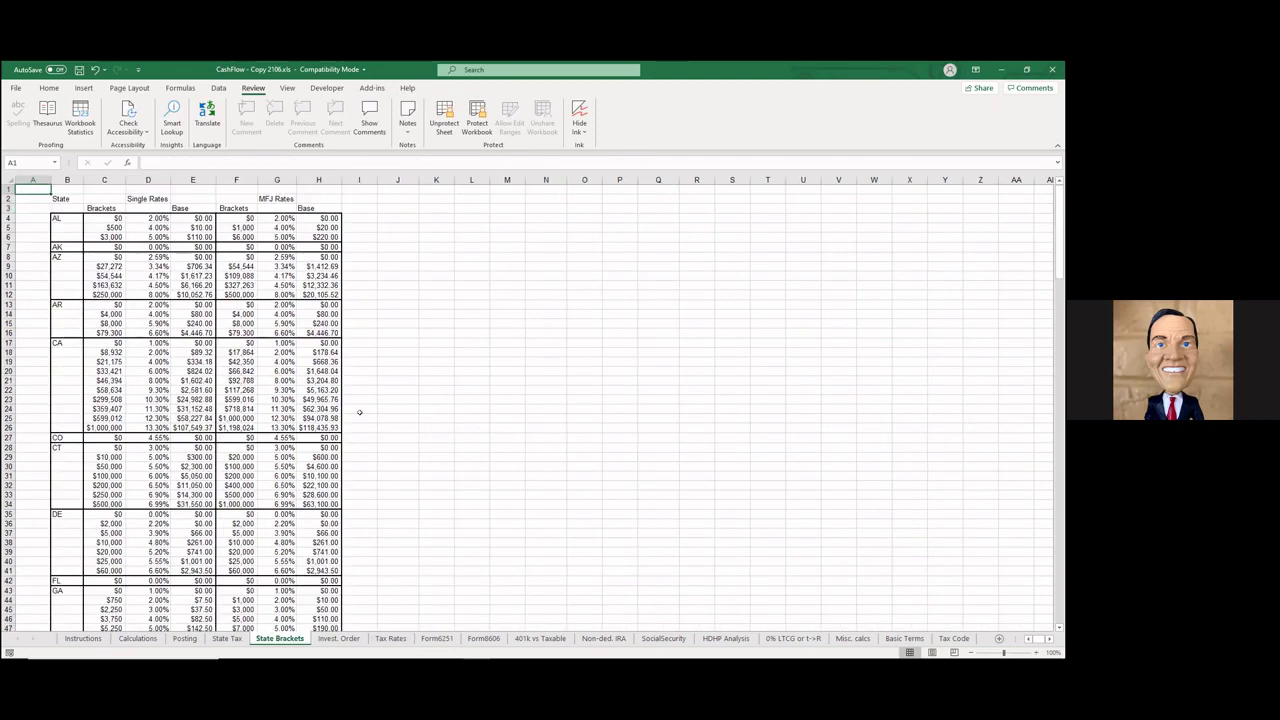
key("Page_Down")
key("Page_Down")
key("Page_Down")
key("Page_Down")
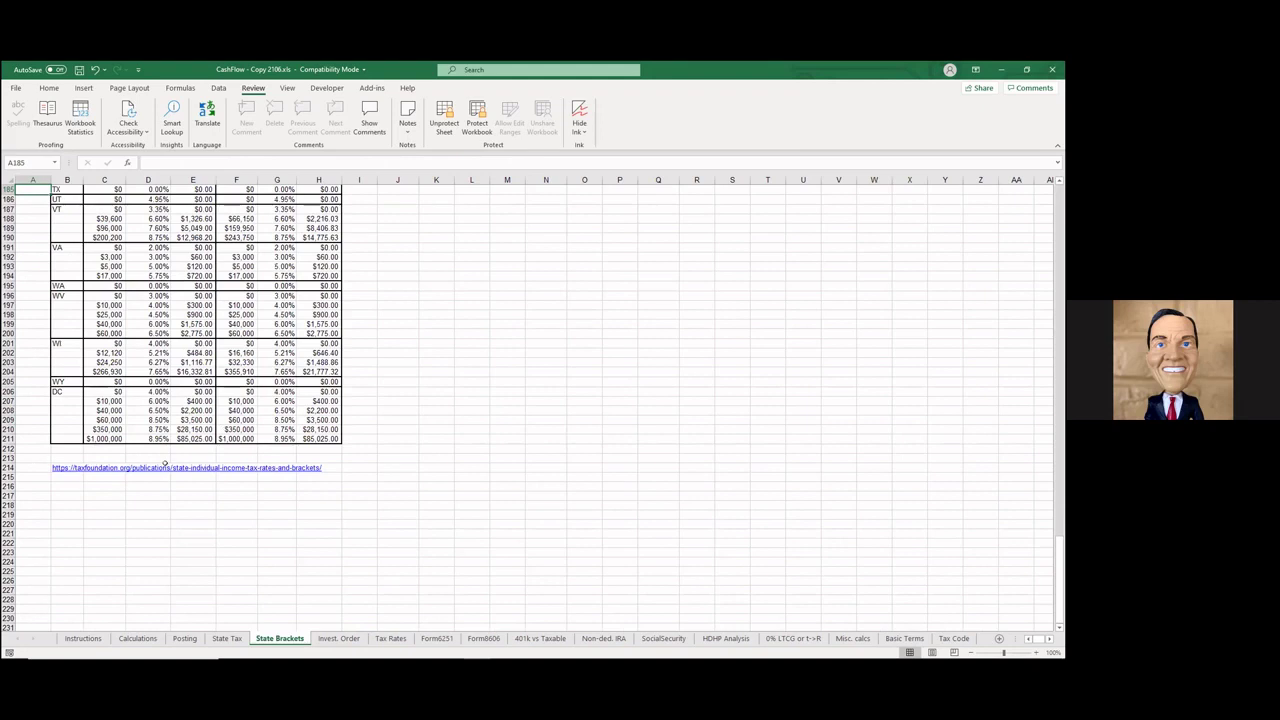
key("Page_Up")
key("Page_Up")
key("Page_Up")
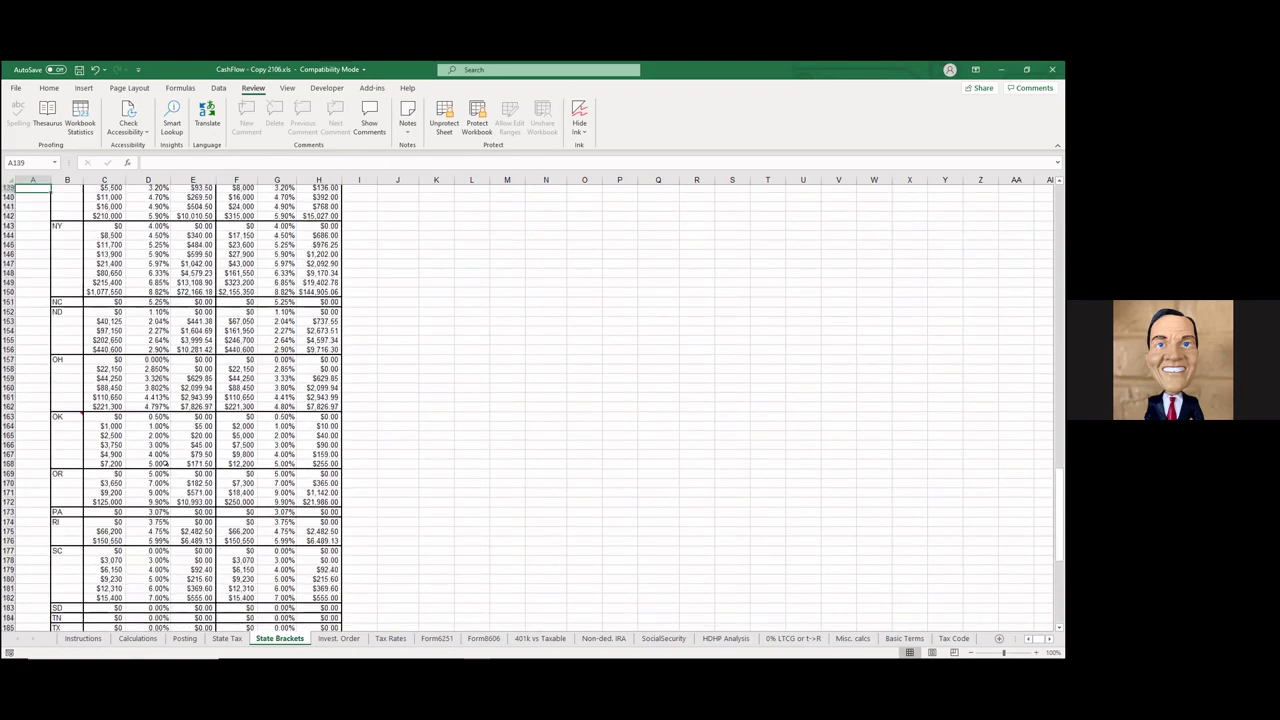
key("Page_Up")
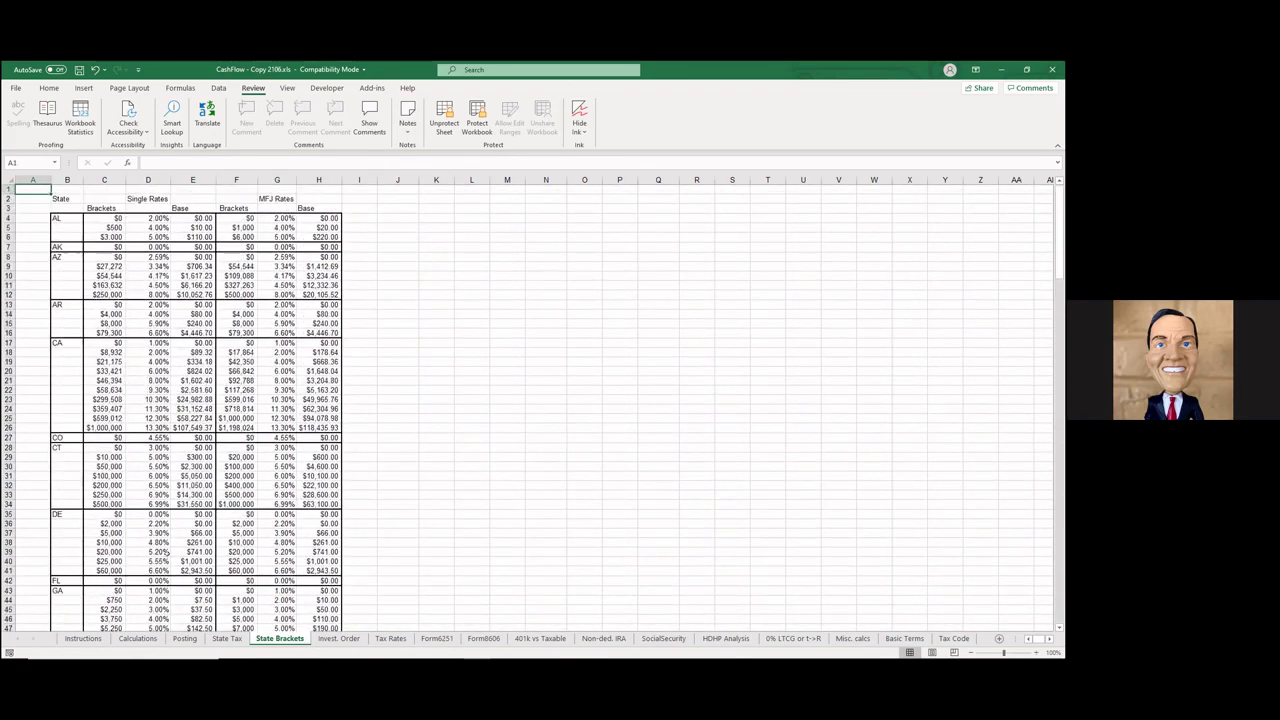
left_click(228, 639)
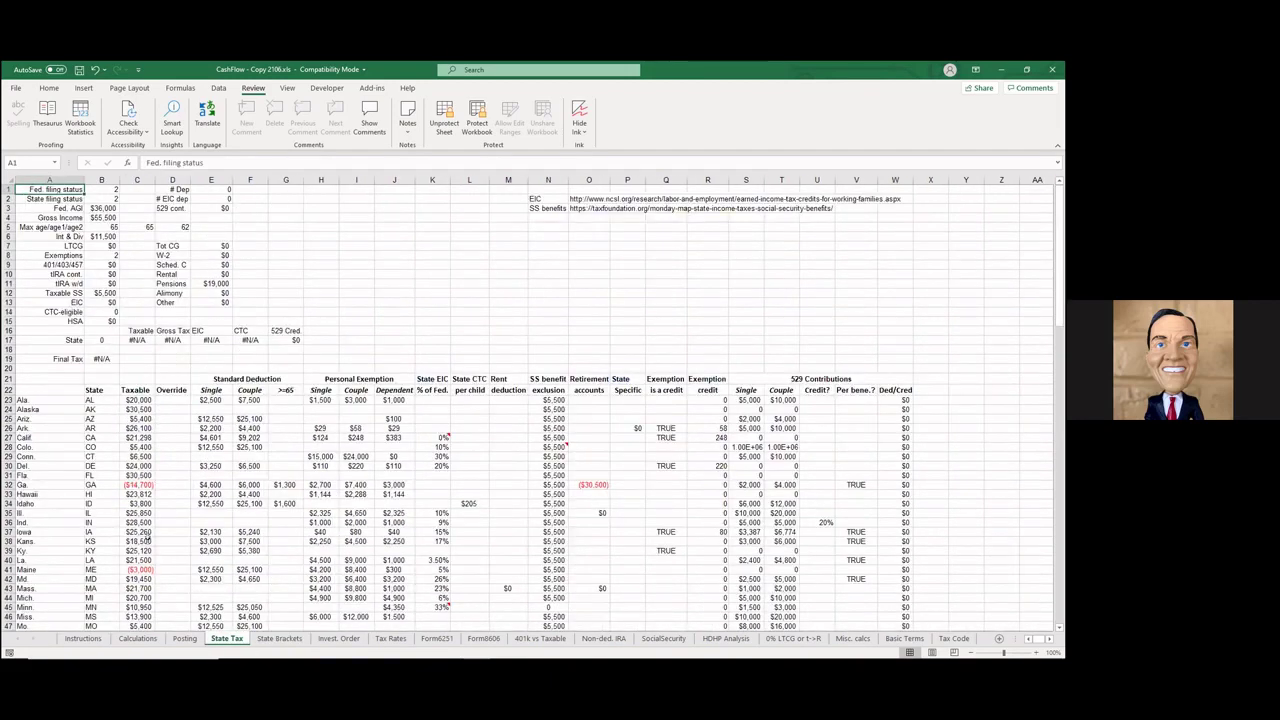